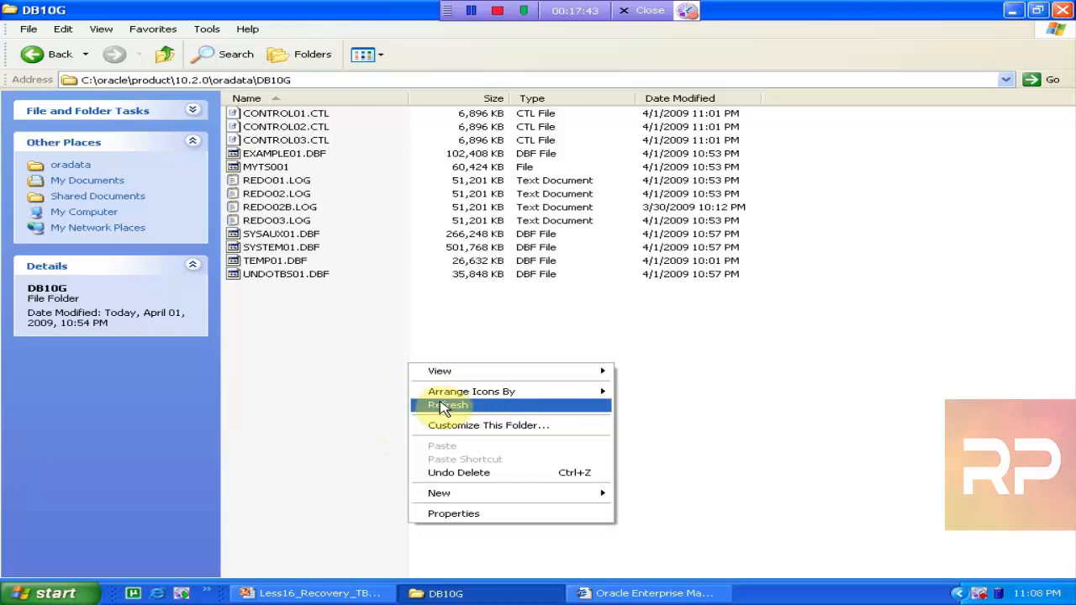
Refresh the DB10G data folder's file list in Windows Explorer
{"action": "left_click", "coordinate": [438, 405]}
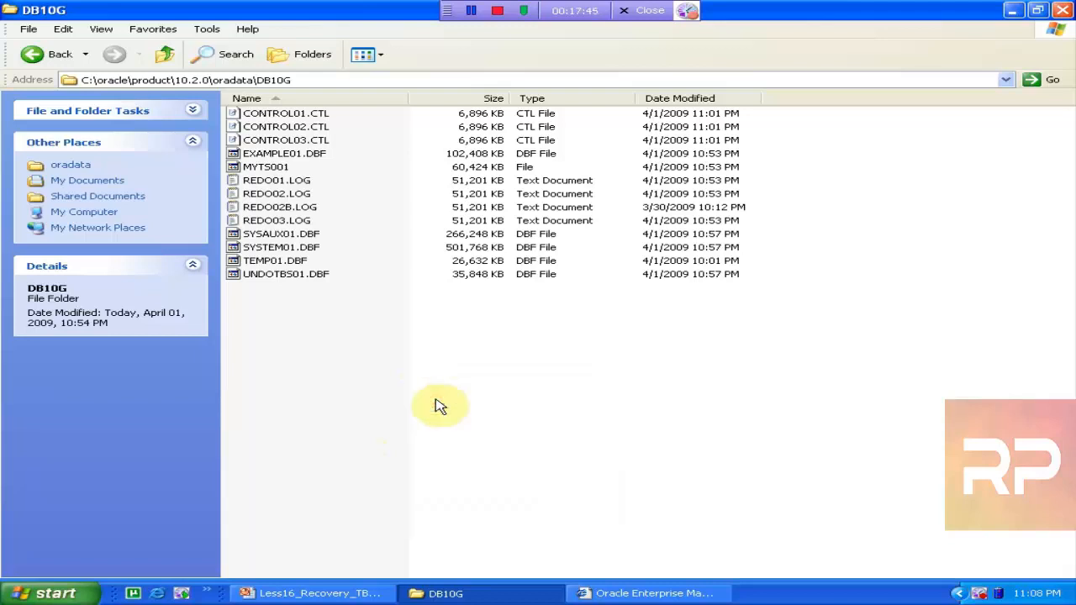
{"action": "right_click", "coordinate": [435, 404]}
{"action": "left_click", "coordinate": [479, 446]}
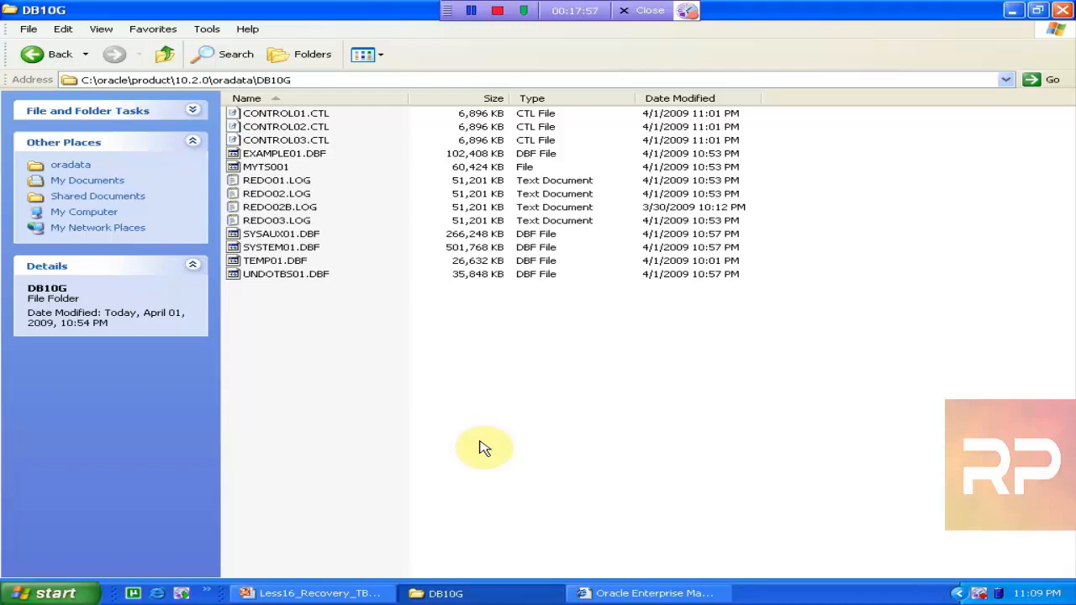
{"action": "right_click", "coordinate": [483, 448]}
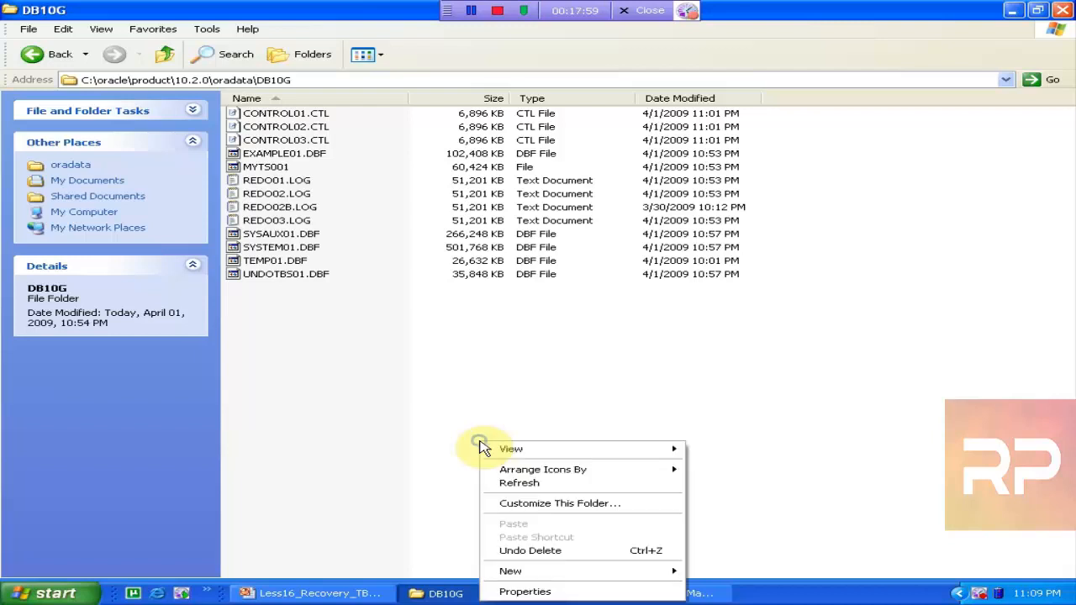
{"action": "left_click", "coordinate": [509, 481]}
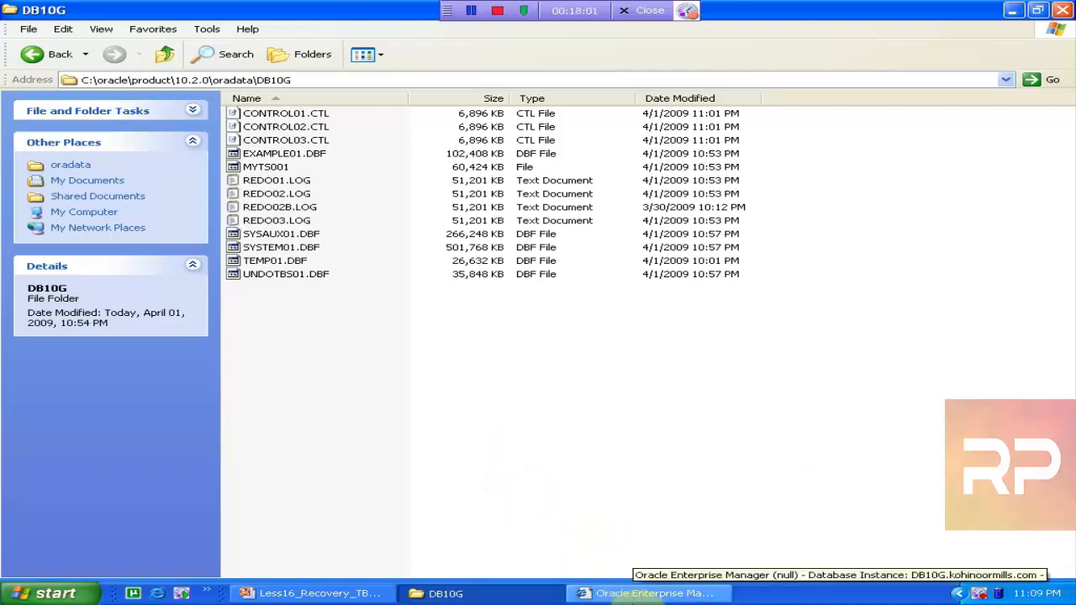
Reload Enterprise Manager to see that DB10G is still Unmounted, then close the browser window
{"action": "left_click", "coordinate": [643, 594]}
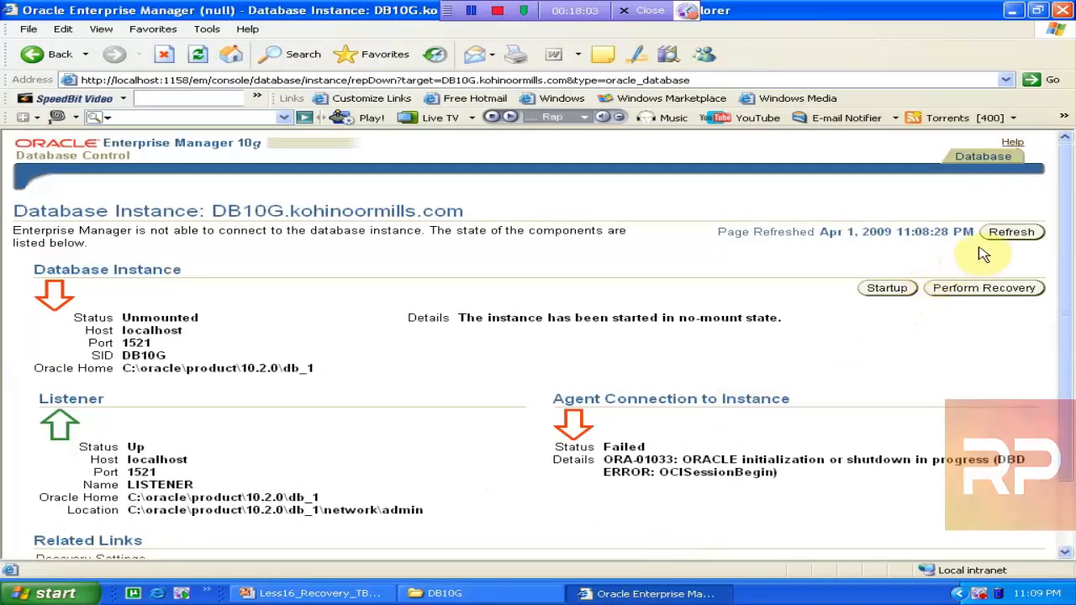
{"action": "left_click", "coordinate": [1017, 235]}
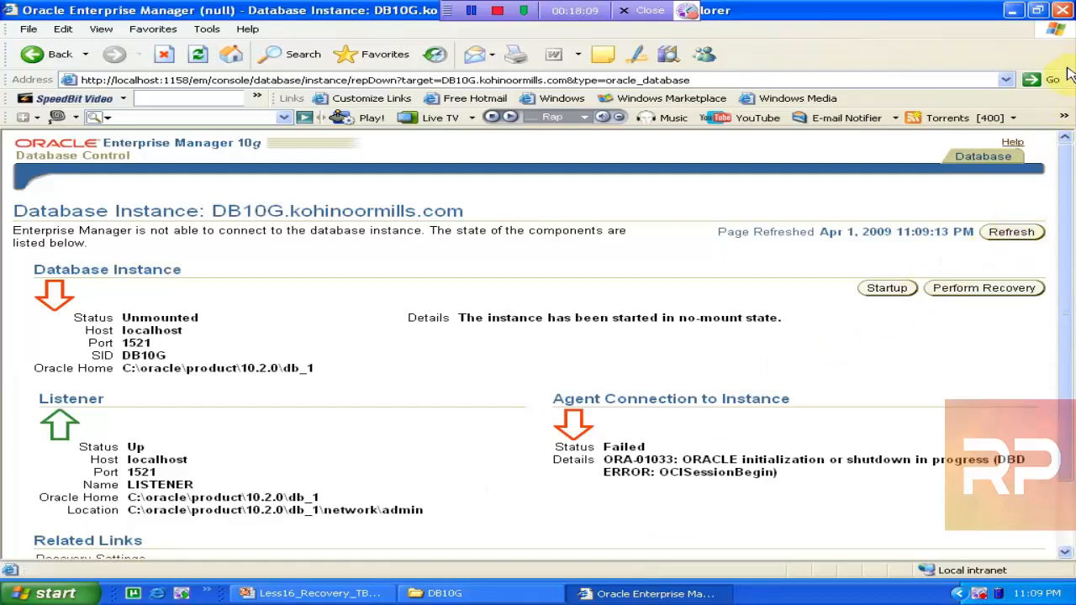
{"action": "left_click", "coordinate": [1062, 10]}
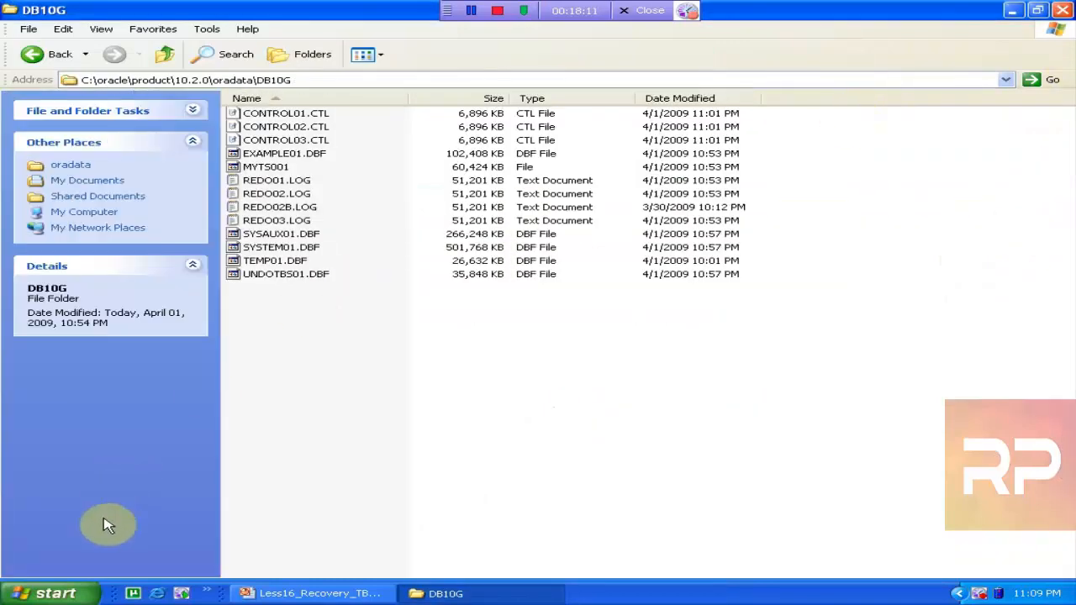
Launch Database Control - DB10G from Start > All Programs > Oracle - OraDb10g_home1
{"action": "left_click", "coordinate": [52, 593]}
{"action": "left_click", "coordinate": [143, 536]}
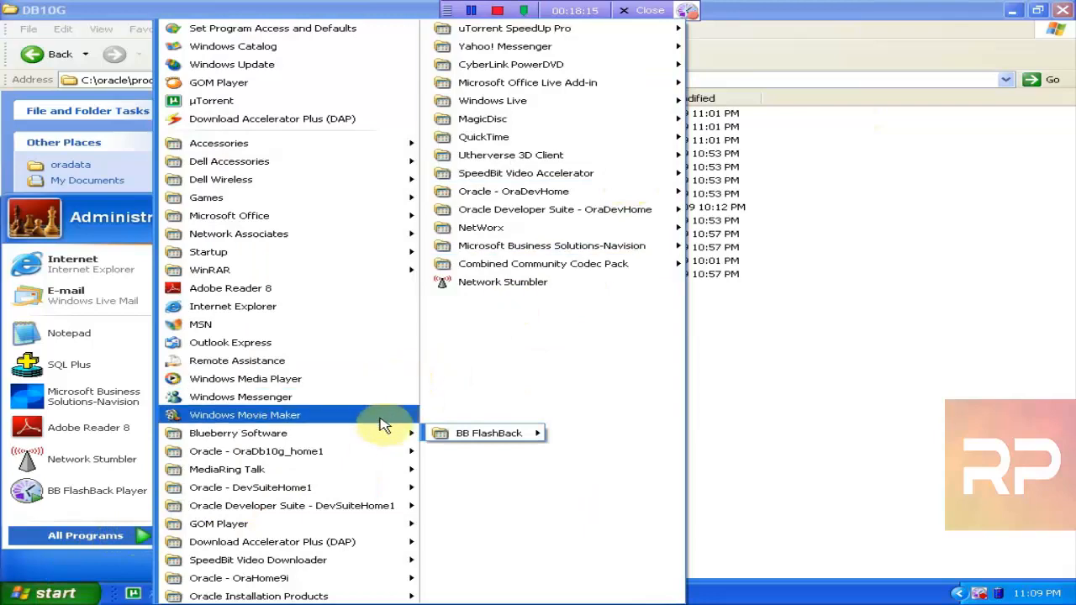
{"action": "mouse_move", "coordinate": [379, 452]}
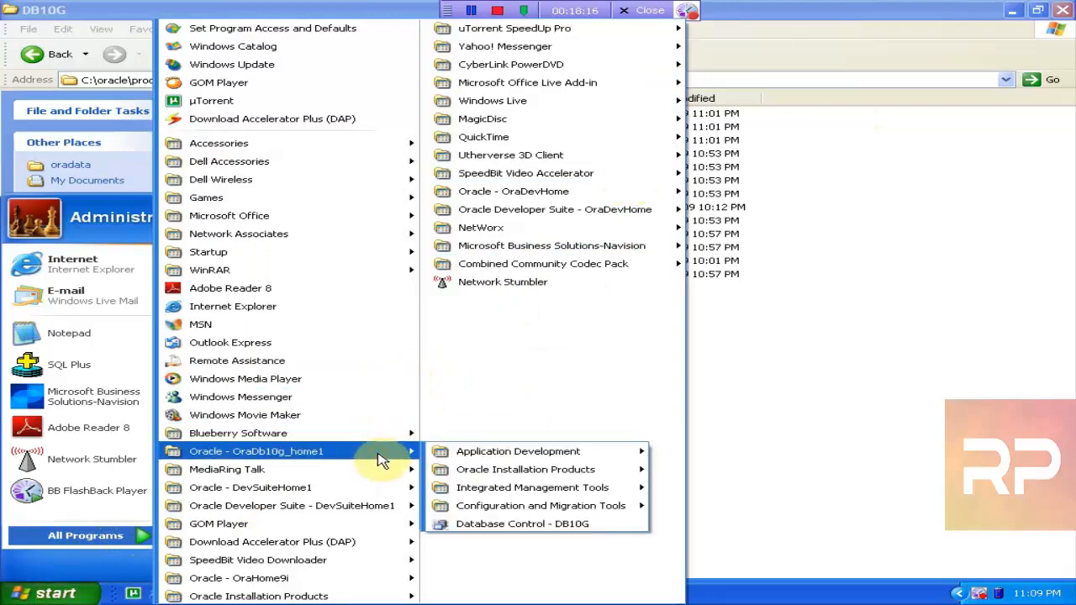
{"action": "left_click", "coordinate": [465, 523]}
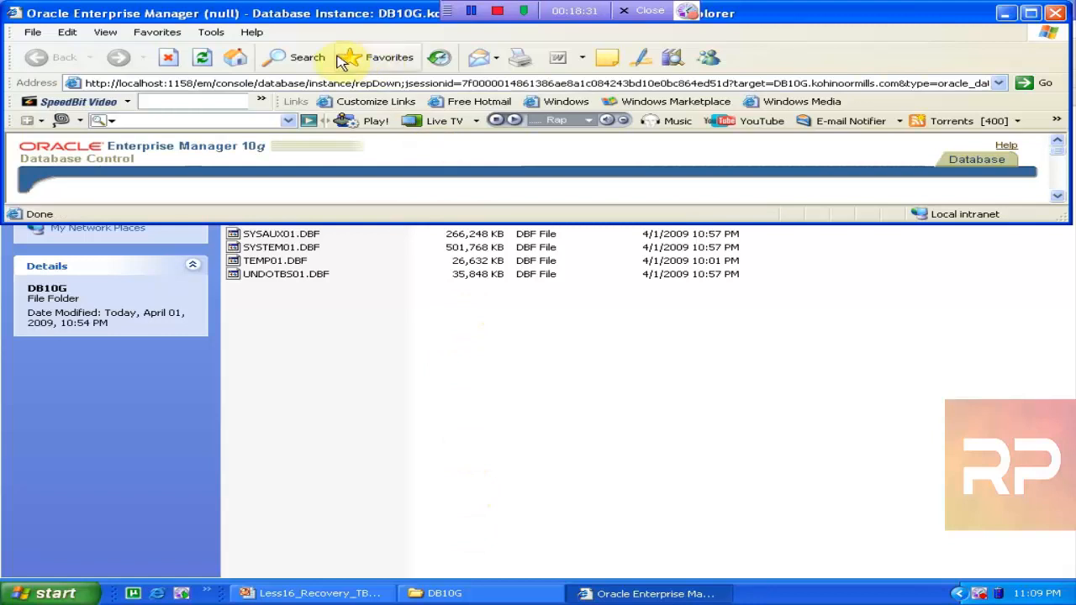
Maximize and reload Enterprise Manager, then refresh the DB10G data folder listing twice
{"action": "double_click", "coordinate": [284, 13]}
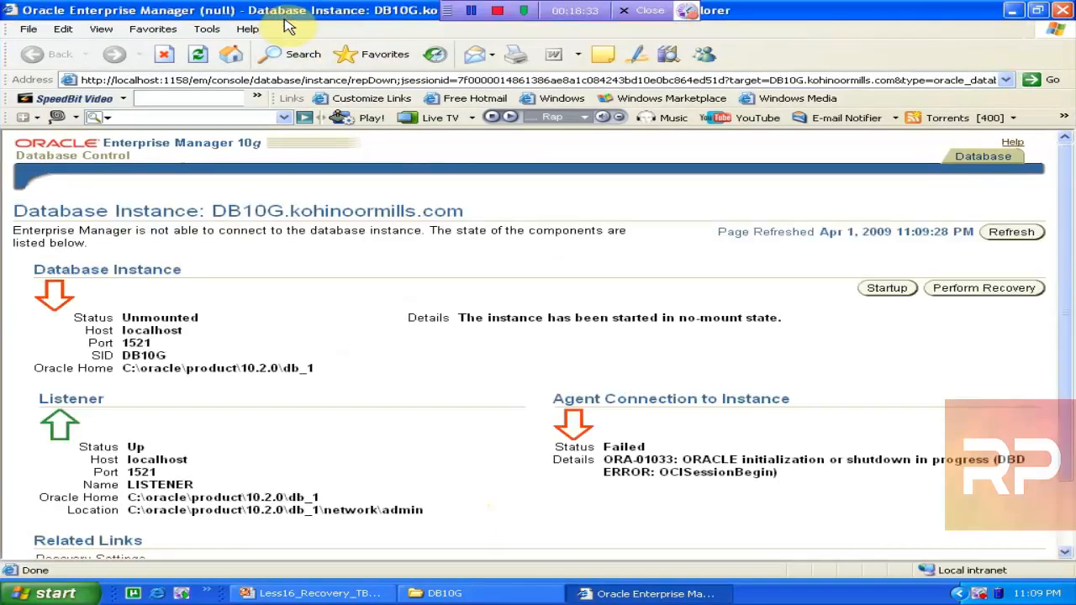
{"action": "left_click", "coordinate": [1019, 235]}
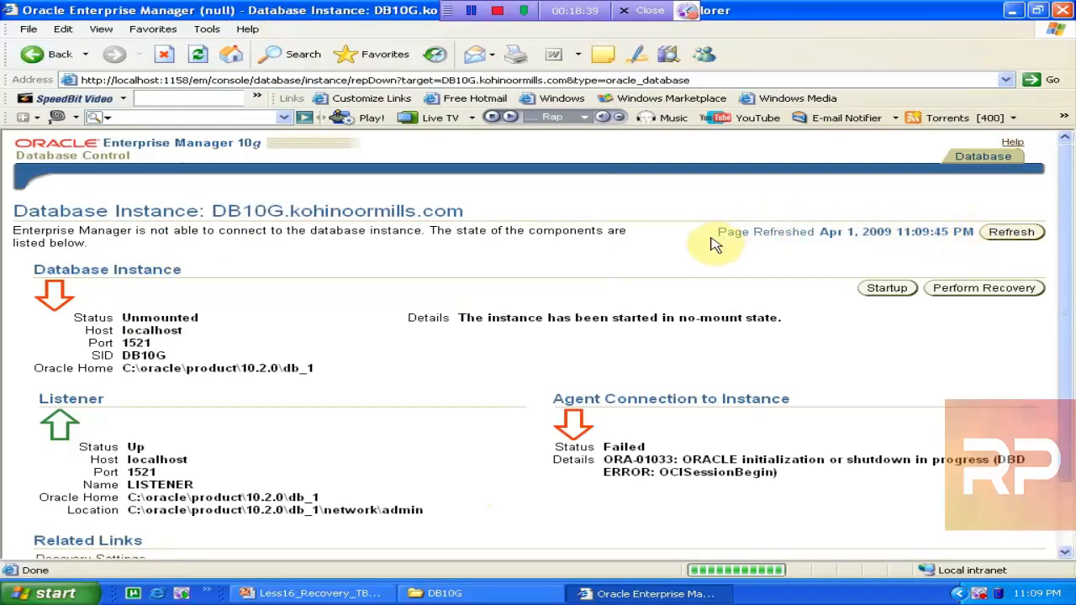
{"action": "left_click", "coordinate": [443, 593]}
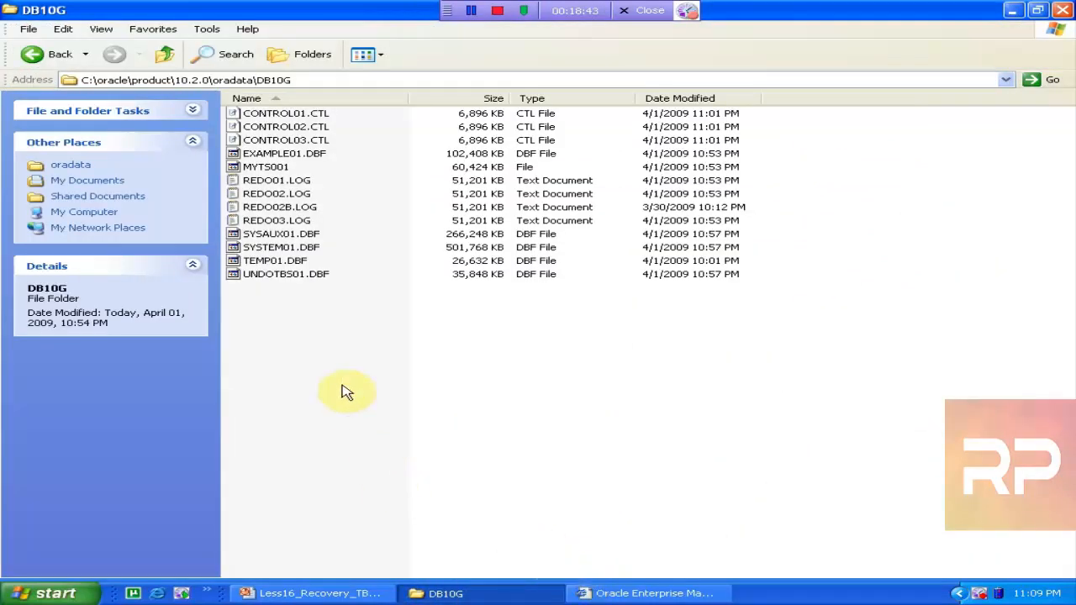
{"action": "right_click", "coordinate": [344, 390]}
{"action": "left_click", "coordinate": [393, 427]}
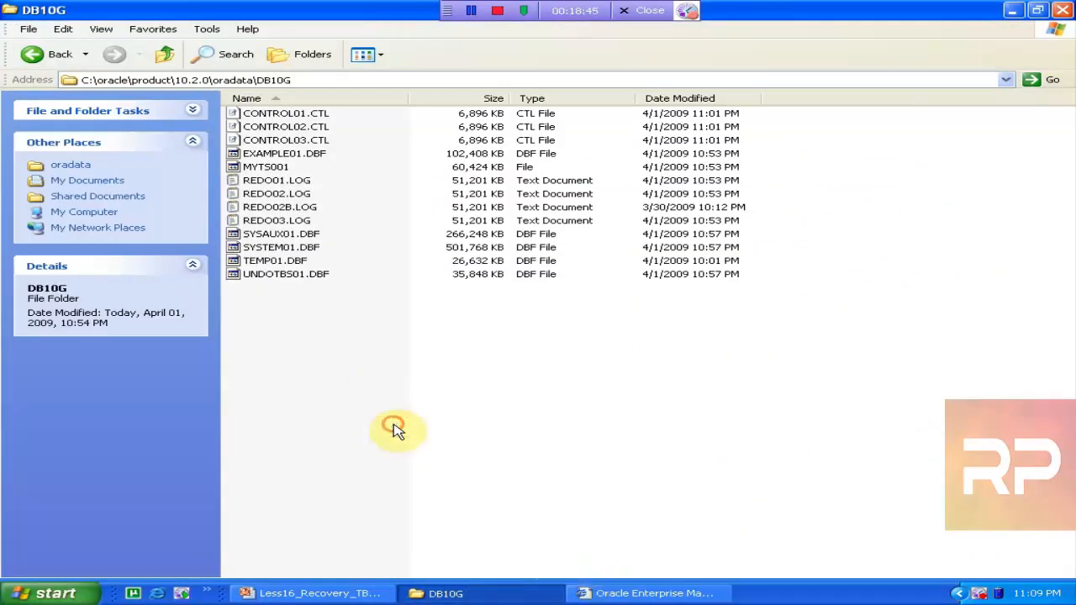
{"action": "right_click", "coordinate": [392, 426]}
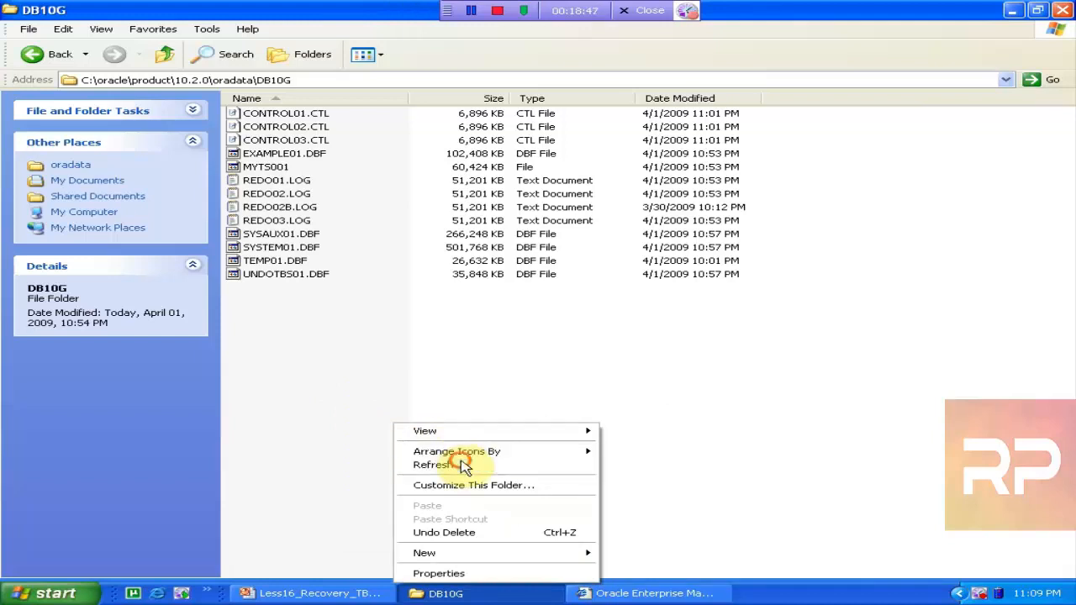
{"action": "left_click", "coordinate": [464, 463]}
Reload the instance status page repeatedly; DB10G stays Unmounted
{"action": "left_click", "coordinate": [619, 593]}
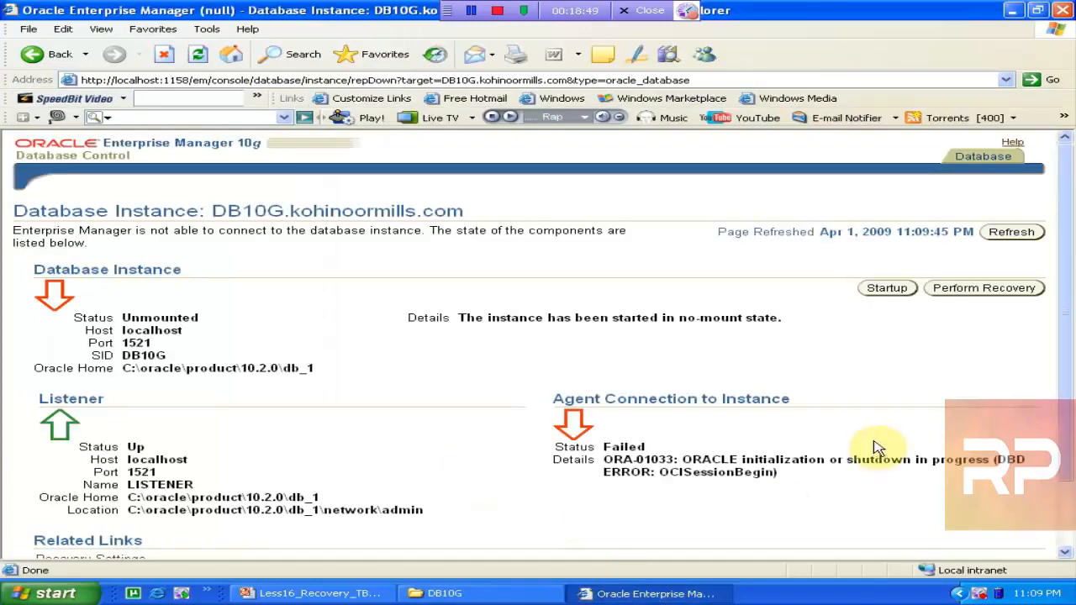
{"action": "left_click", "coordinate": [1013, 234]}
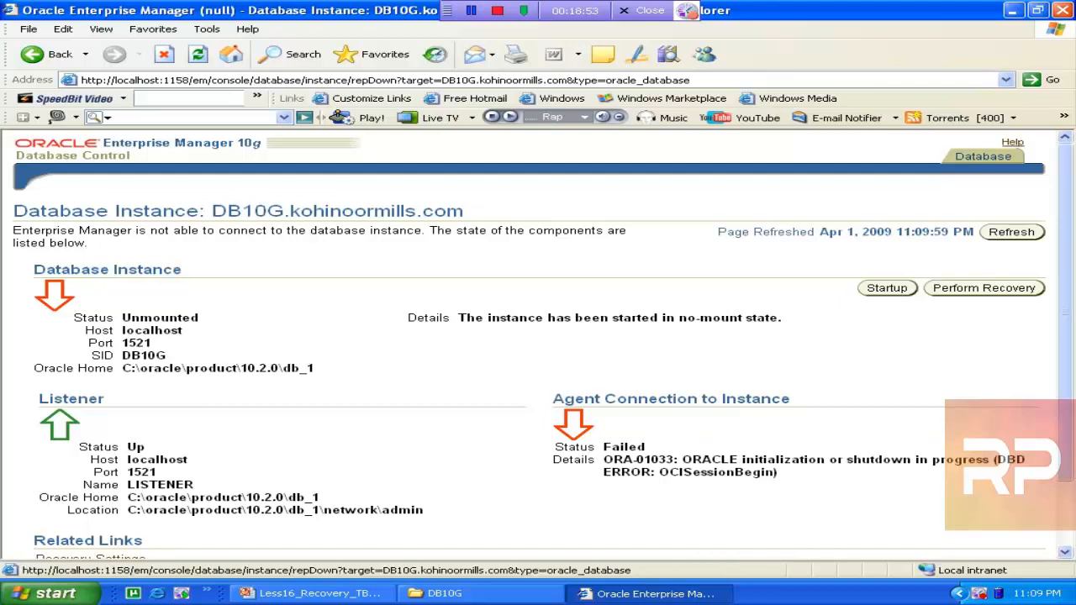
{"action": "left_click", "coordinate": [1012, 233]}
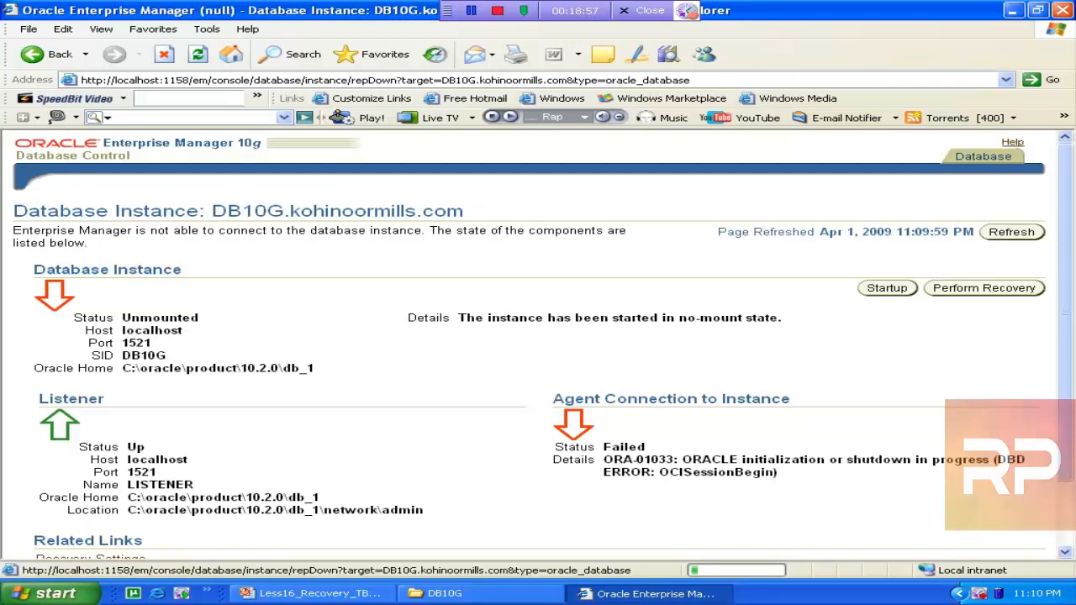
{"action": "left_click", "coordinate": [1012, 232]}
{"action": "left_click", "coordinate": [1011, 231]}
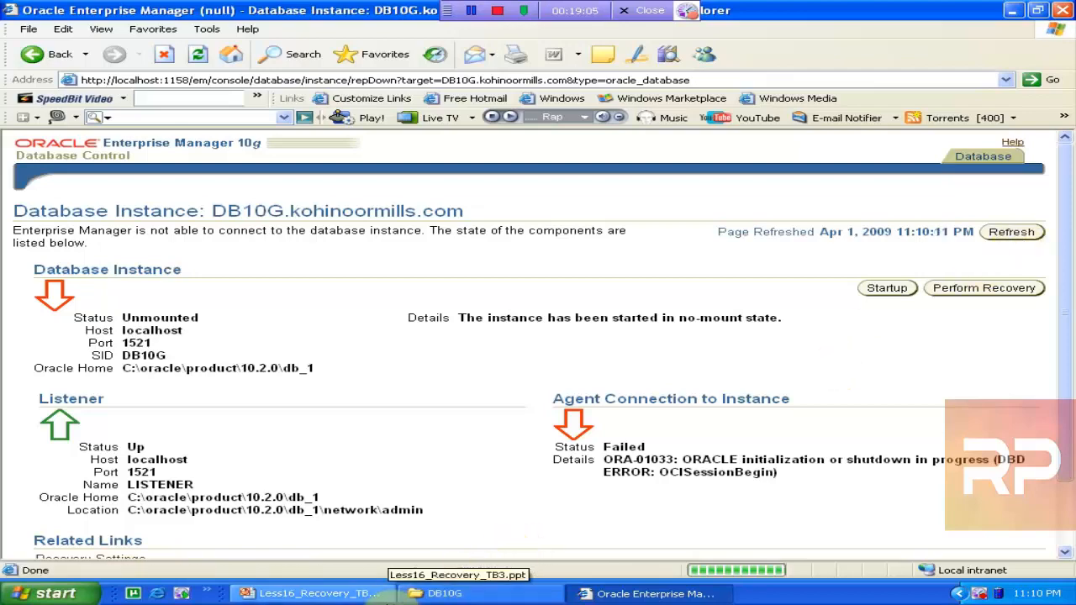
{"action": "left_click", "coordinate": [385, 599]}
{"action": "left_click", "coordinate": [584, 596]}
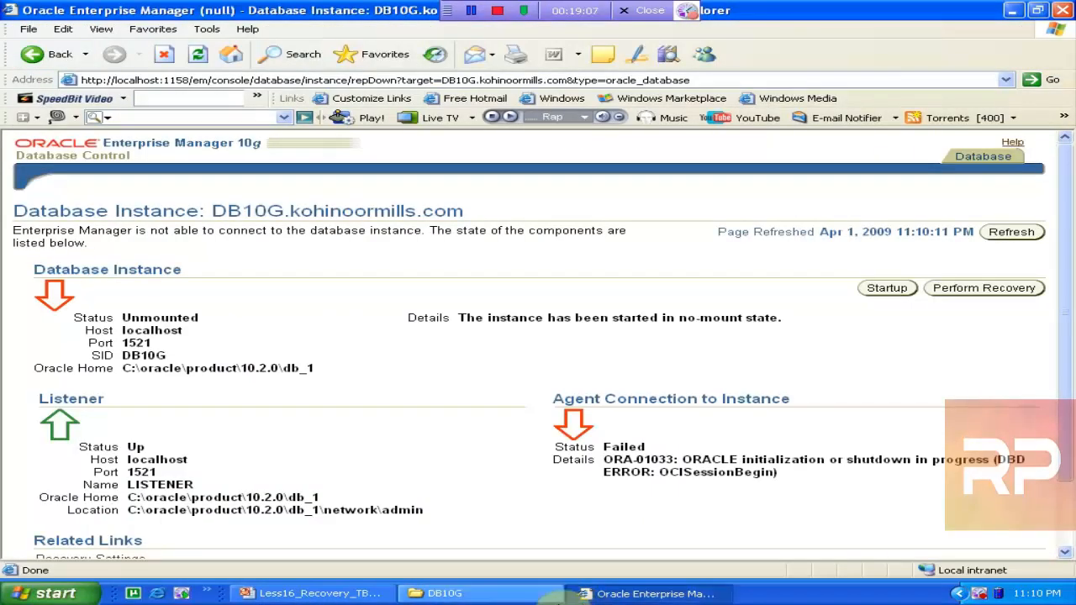
{"action": "left_click", "coordinate": [1018, 234]}
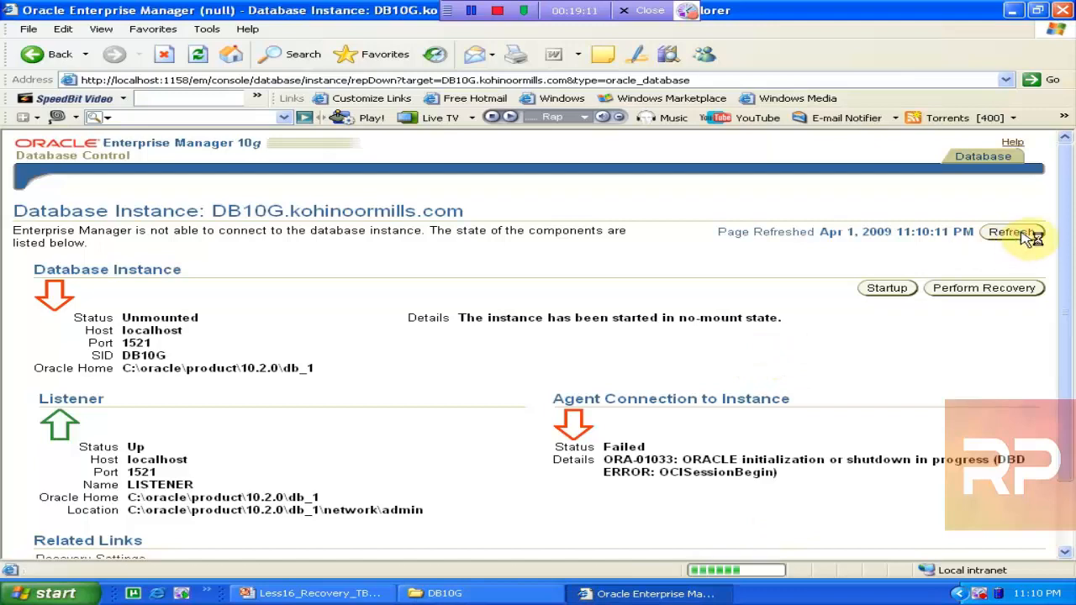
{"action": "left_click", "coordinate": [437, 593]}
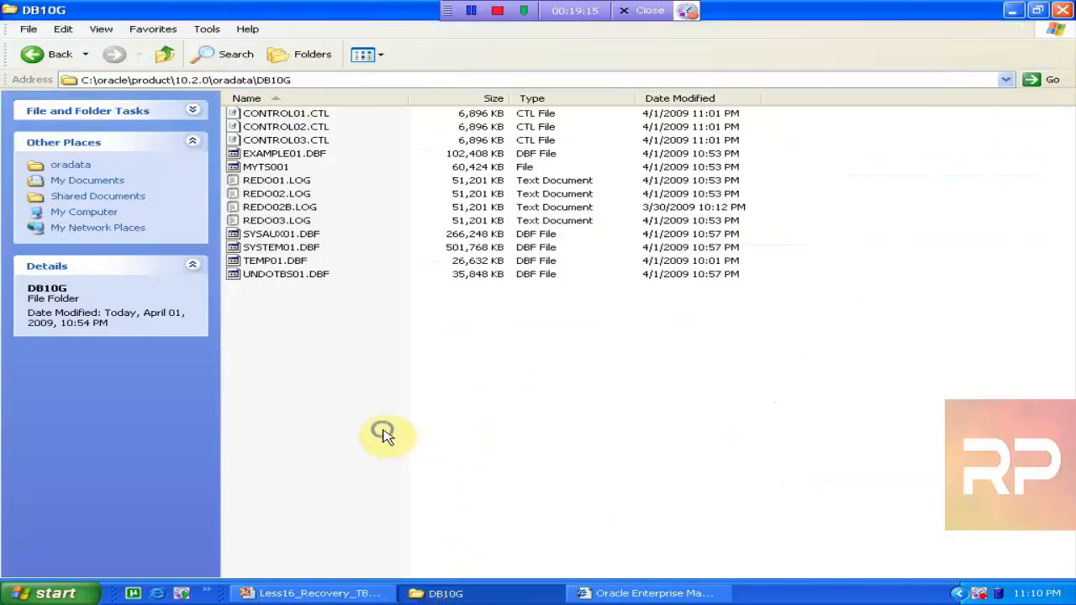
Refresh the DB10G folder and reload Enterprise Manager, which still shows Unmounted with ORA-01033
{"action": "right_click", "coordinate": [383, 432]}
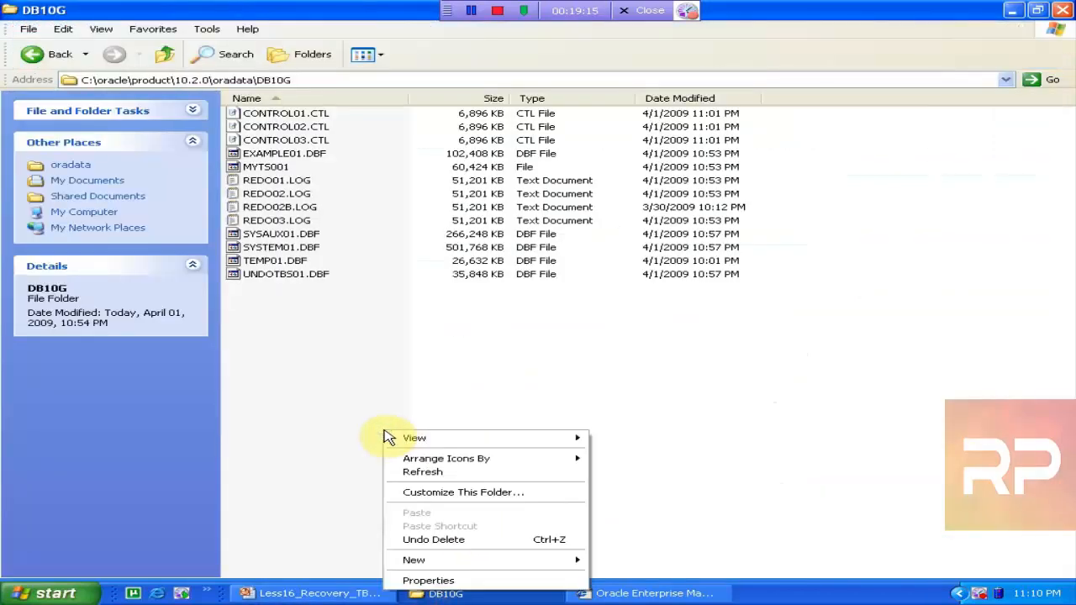
{"action": "left_click", "coordinate": [439, 473]}
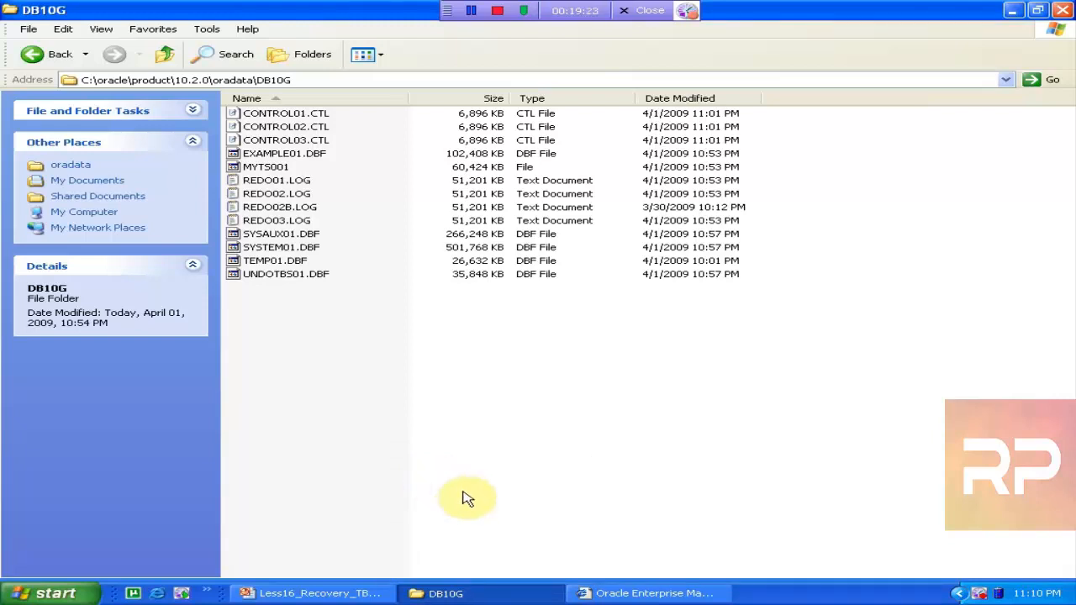
{"action": "left_click", "coordinate": [634, 593]}
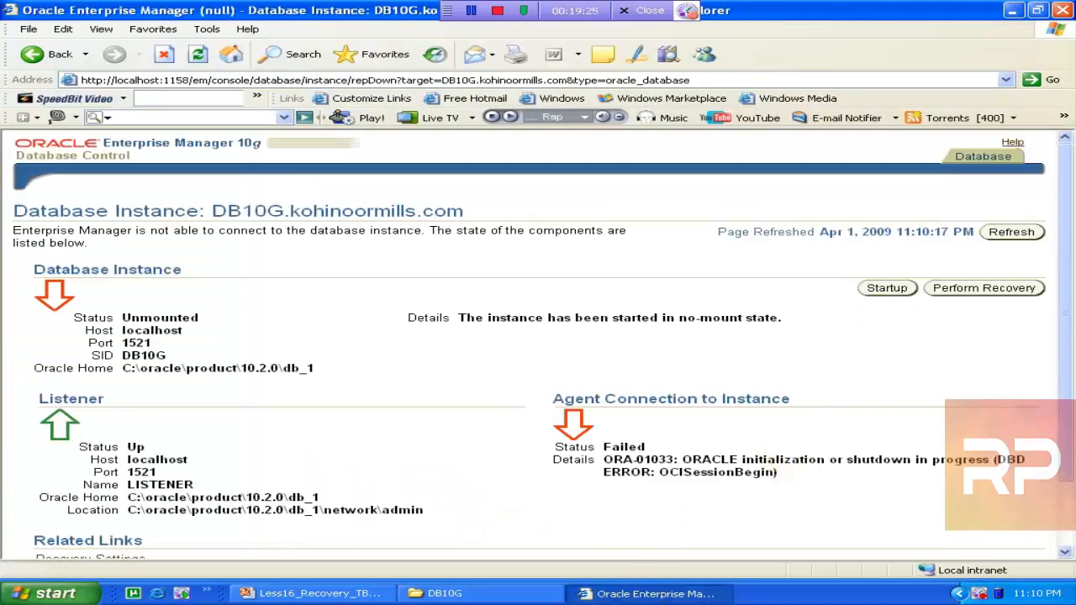
{"action": "left_click", "coordinate": [1003, 239]}
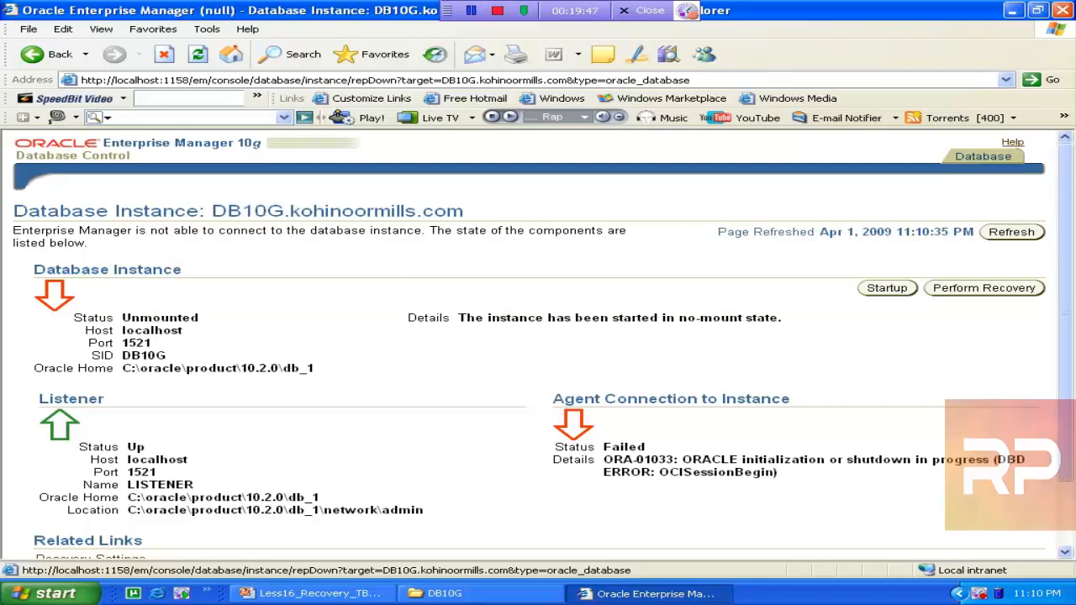
{"action": "left_click", "coordinate": [454, 594]}
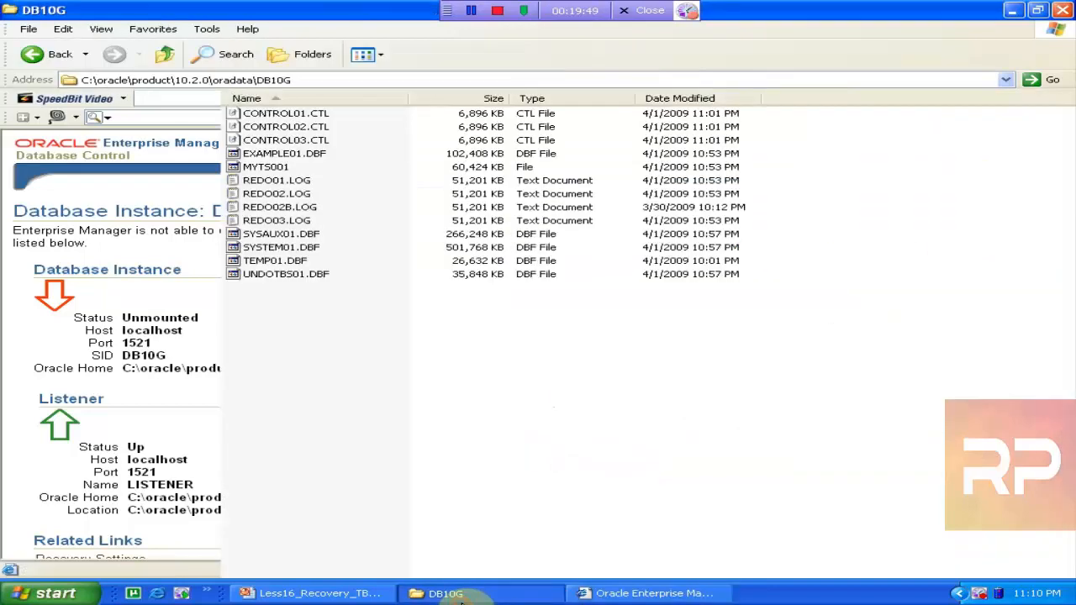
{"action": "left_click", "coordinate": [636, 594]}
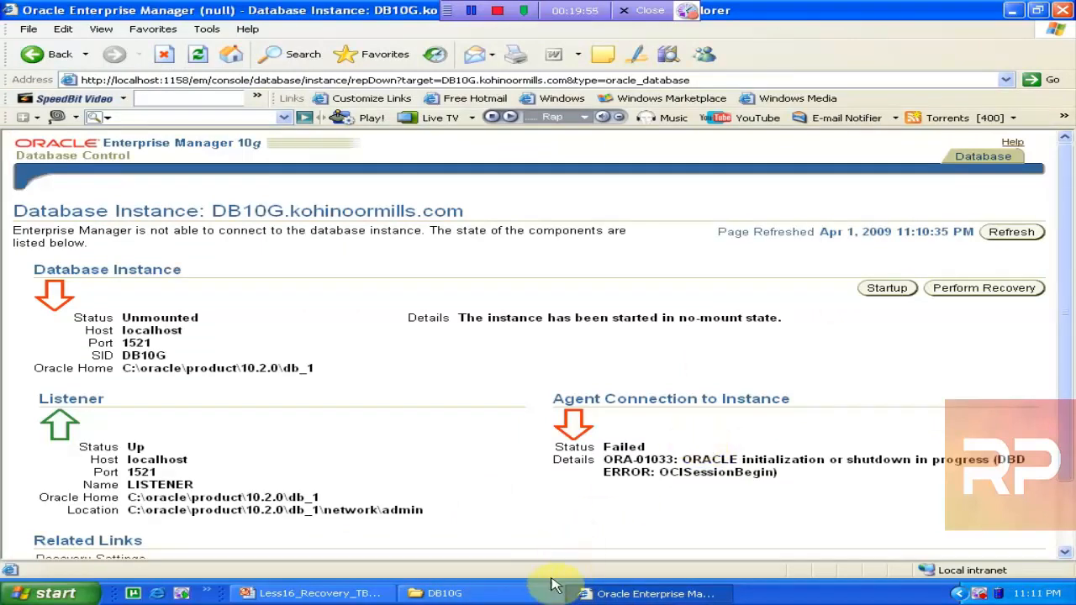
{"action": "left_click", "coordinate": [519, 594]}
{"action": "left_click", "coordinate": [515, 593]}
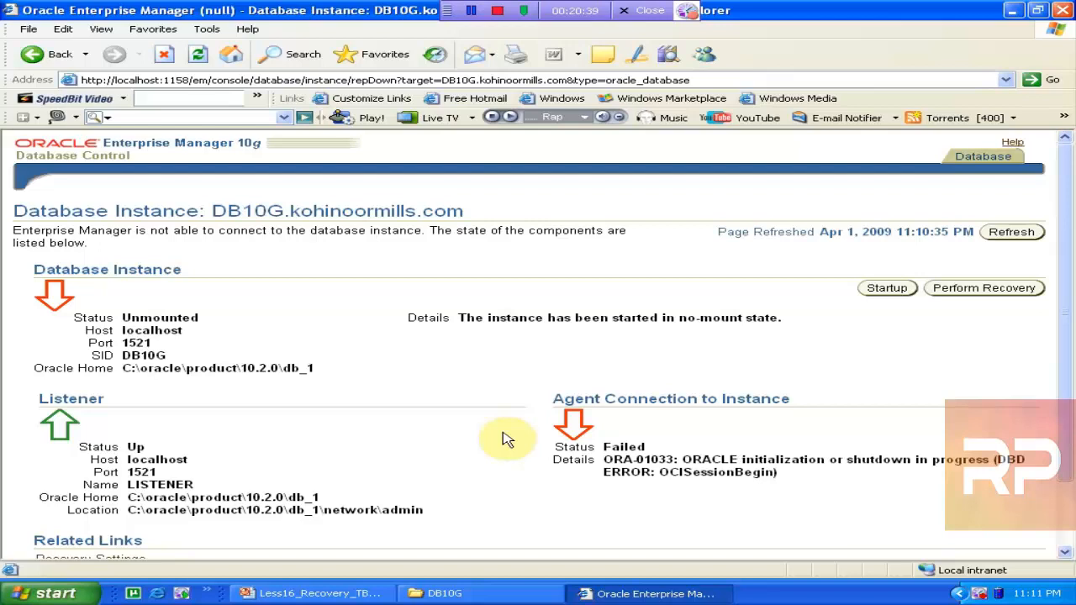
Start the DB10G recovery and submit the host administrator username and password
{"action": "left_click", "coordinate": [997, 290]}
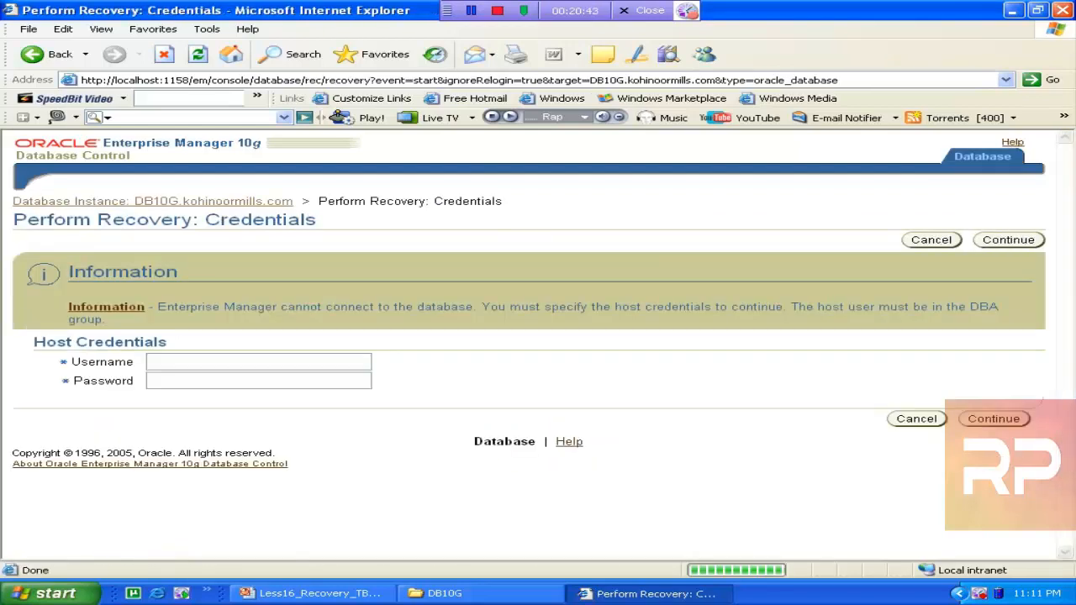
{"action": "left_click", "coordinate": [269, 361]}
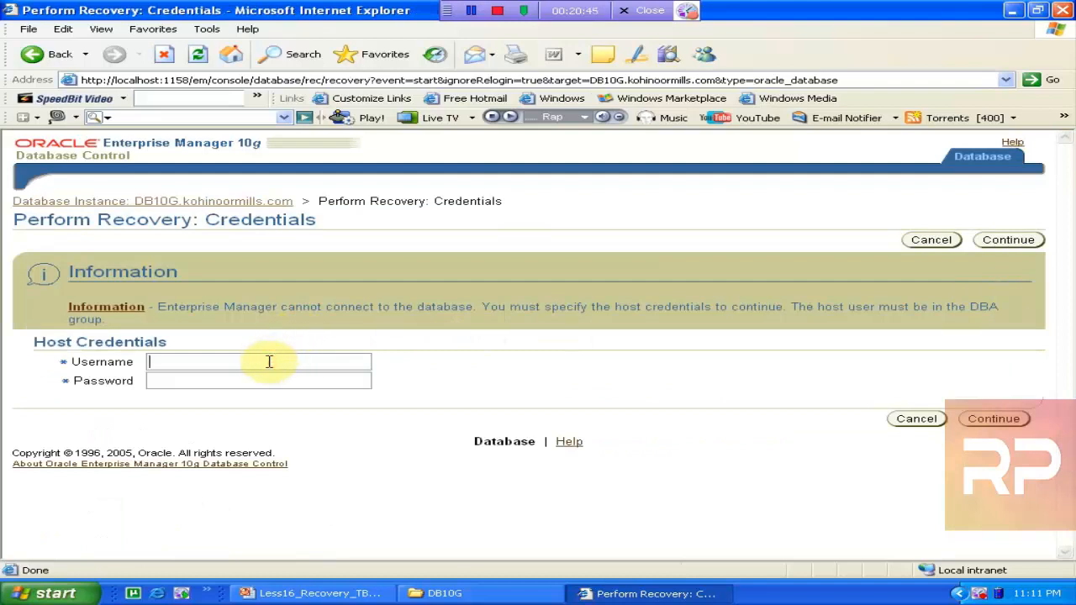
{"action": "type", "text": "administrator"}
{"action": "key", "text": "Tab"}
{"action": "type", "text": "••••"}
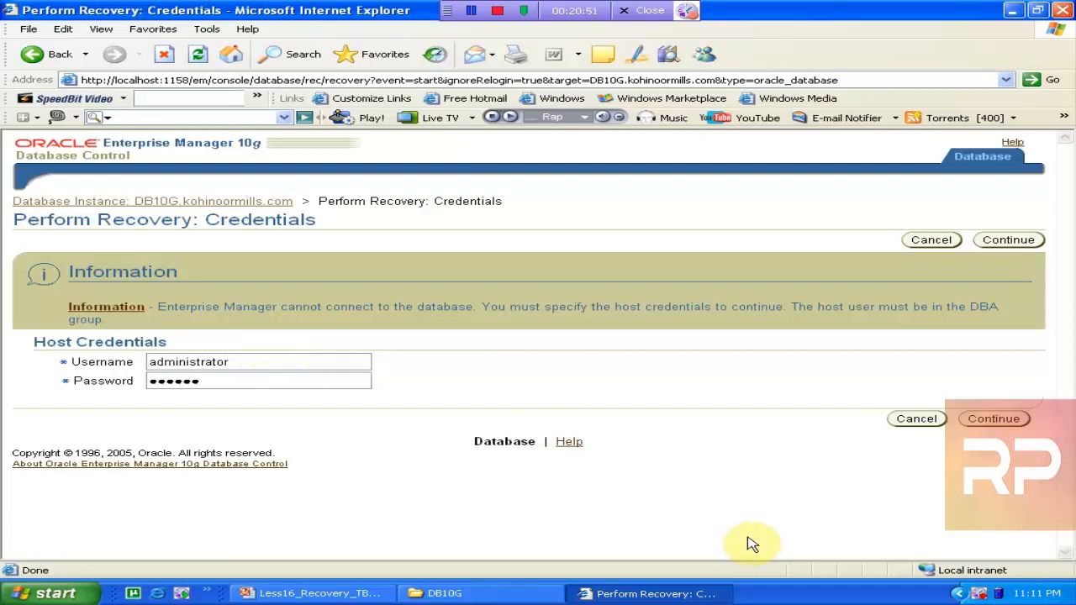
{"action": "left_click", "coordinate": [991, 419]}
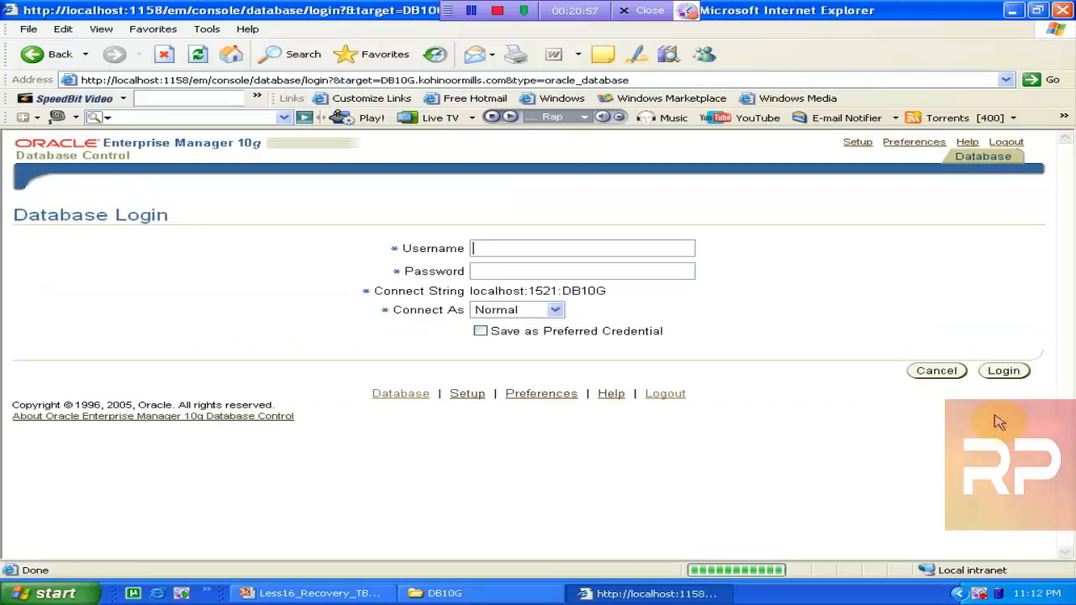
Log in to DB10G as user sys with its password, connecting as SYSDBA
{"action": "type", "text": "ys"}
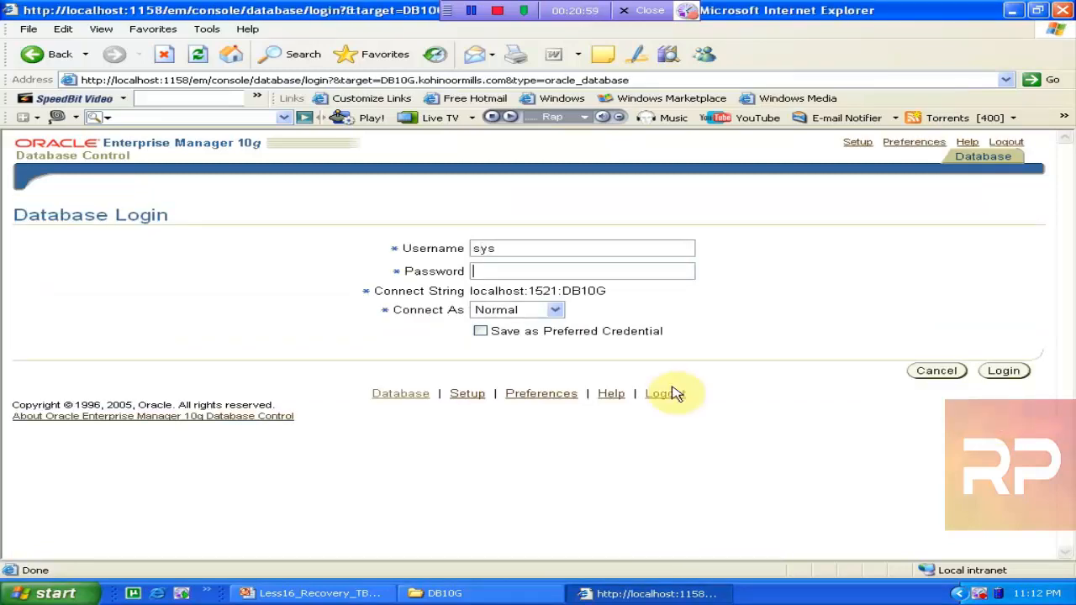
{"action": "key", "text": "Tab"}
{"action": "type", "text": "oracle"}
{"action": "key", "text": "Tab"}
{"action": "key", "text": "s"}
{"action": "key", "text": "Return"}
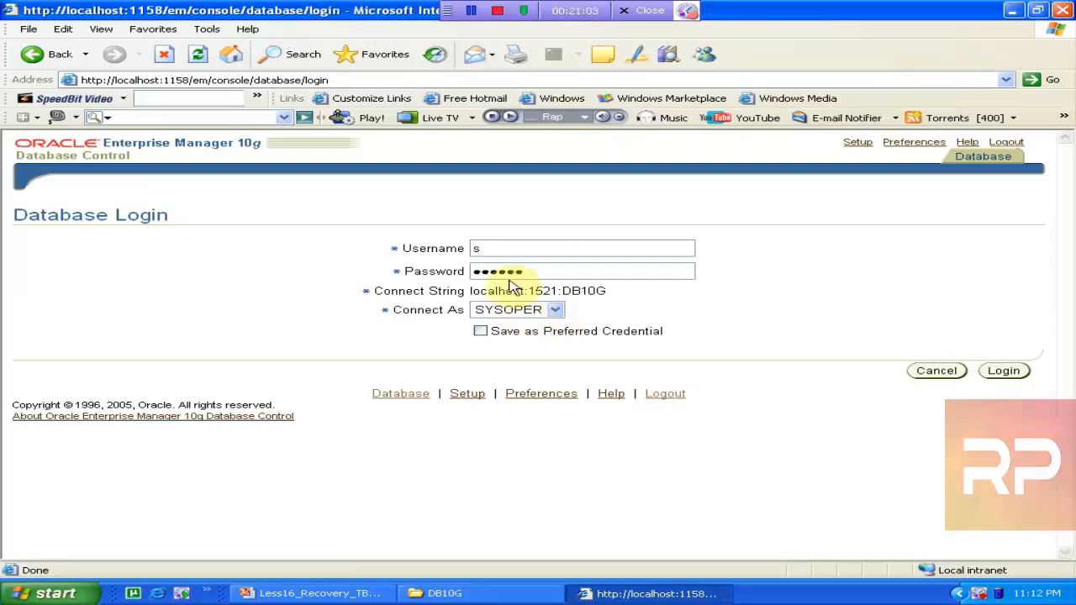
{"action": "key", "text": "Tab"}
{"action": "key", "text": "Tab"}
{"action": "key", "text": "Down"}
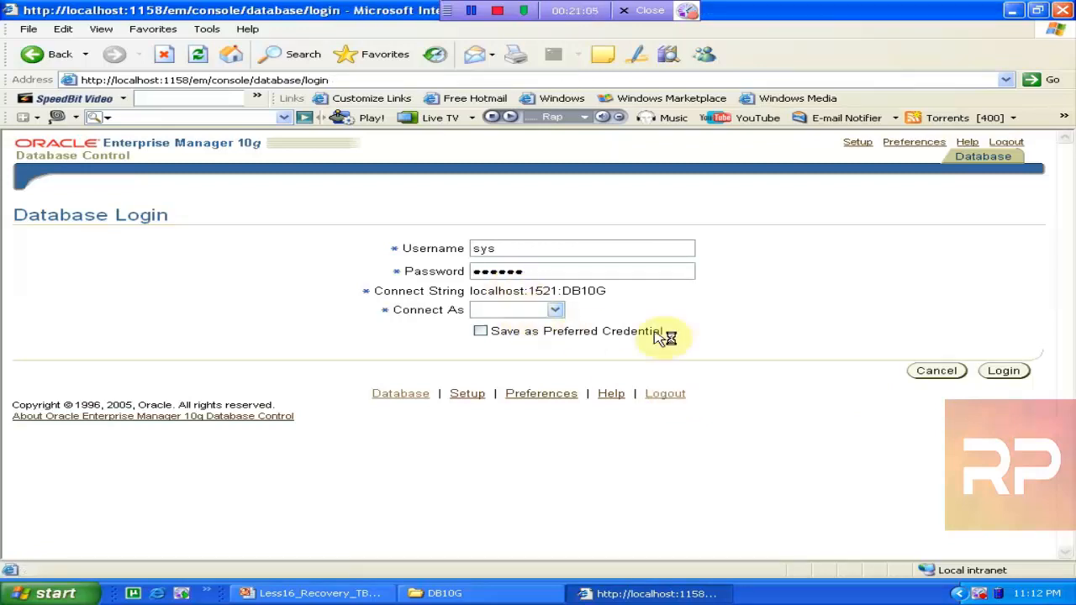
{"action": "left_click", "coordinate": [1006, 376]}
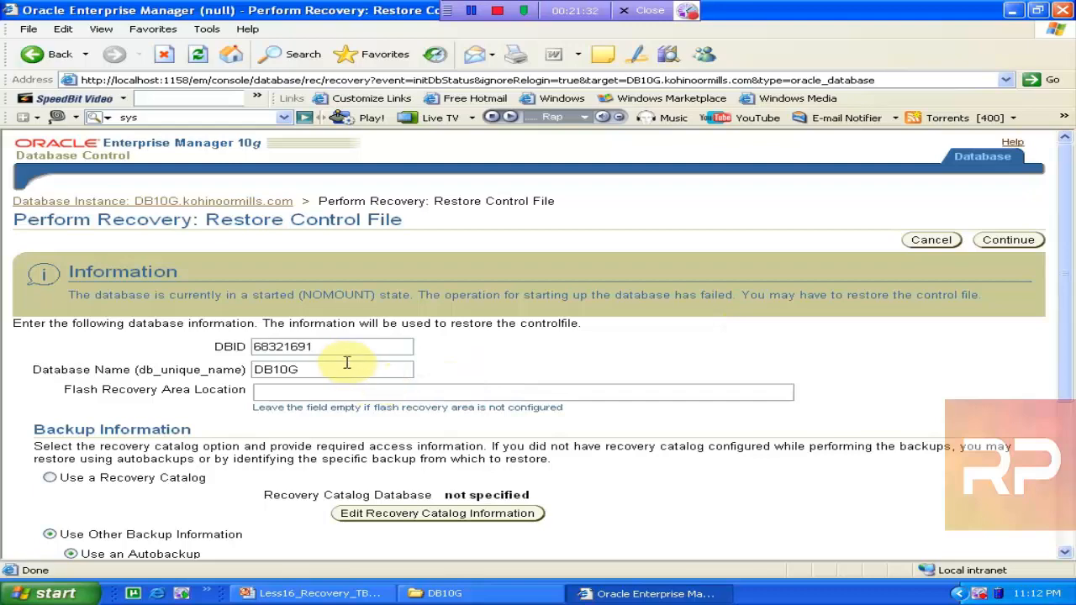
{"action": "left_click", "coordinate": [1067, 296]}
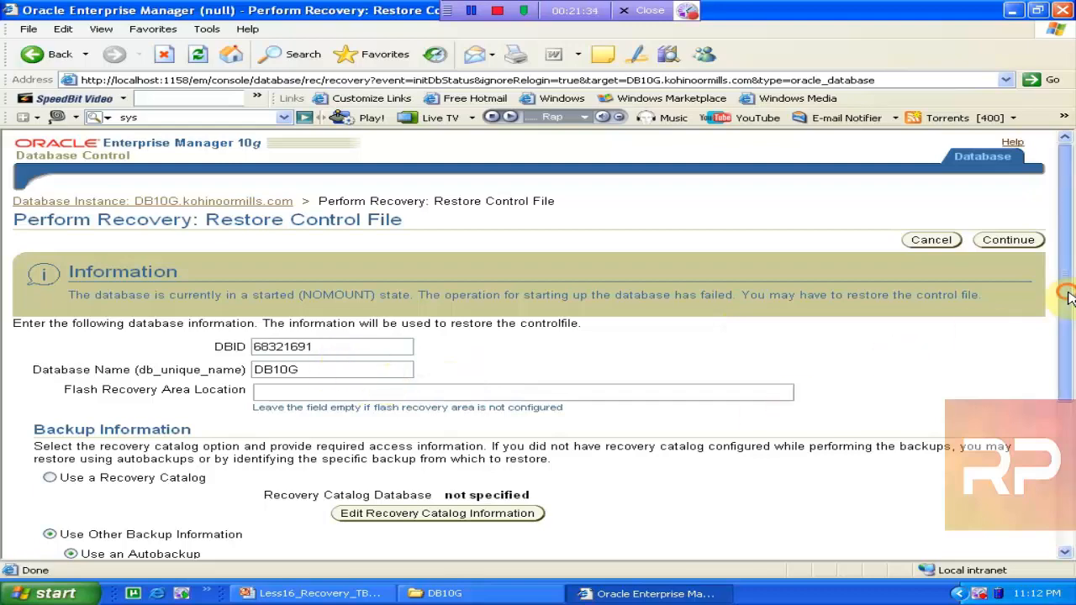
{"action": "left_click_drag", "start_coordinate": [1067, 295], "coordinate": [1073, 349]}
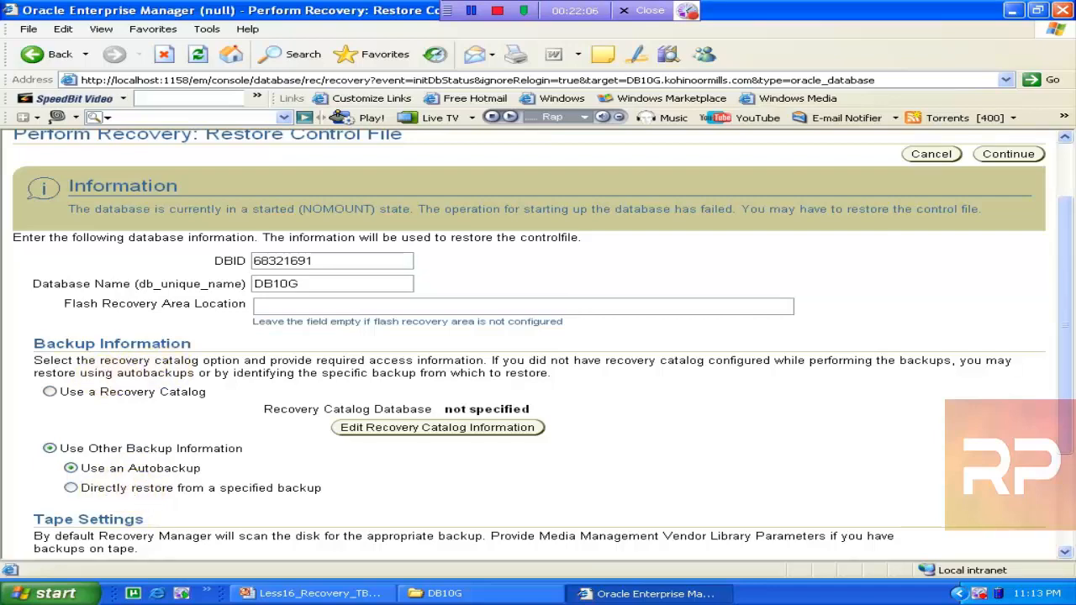
{"action": "left_click_drag", "start_coordinate": [1067, 293], "coordinate": [1065, 220]}
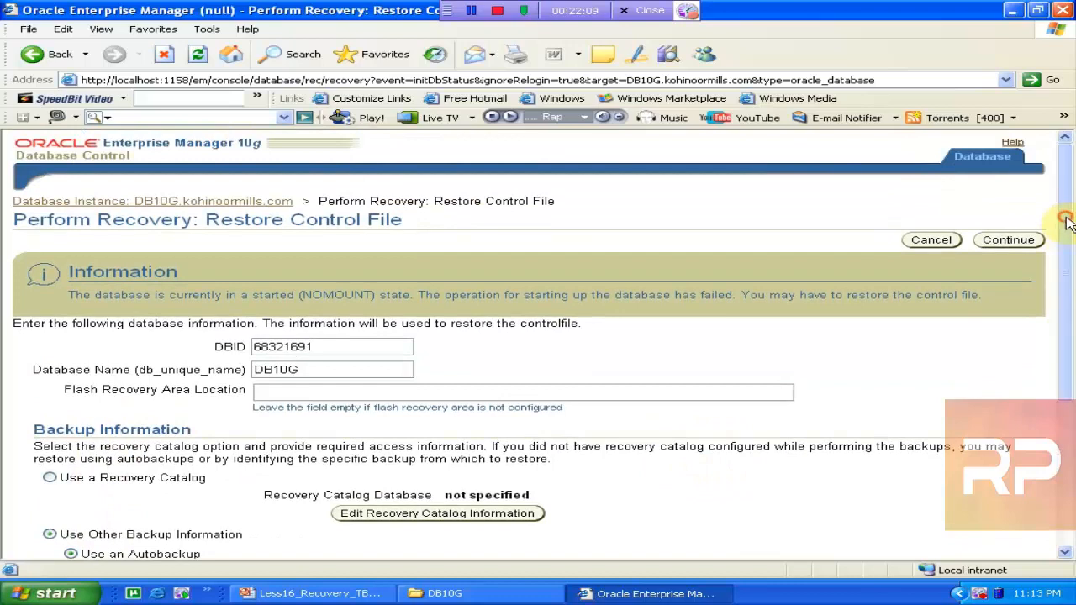
{"action": "left_click", "coordinate": [310, 391]}
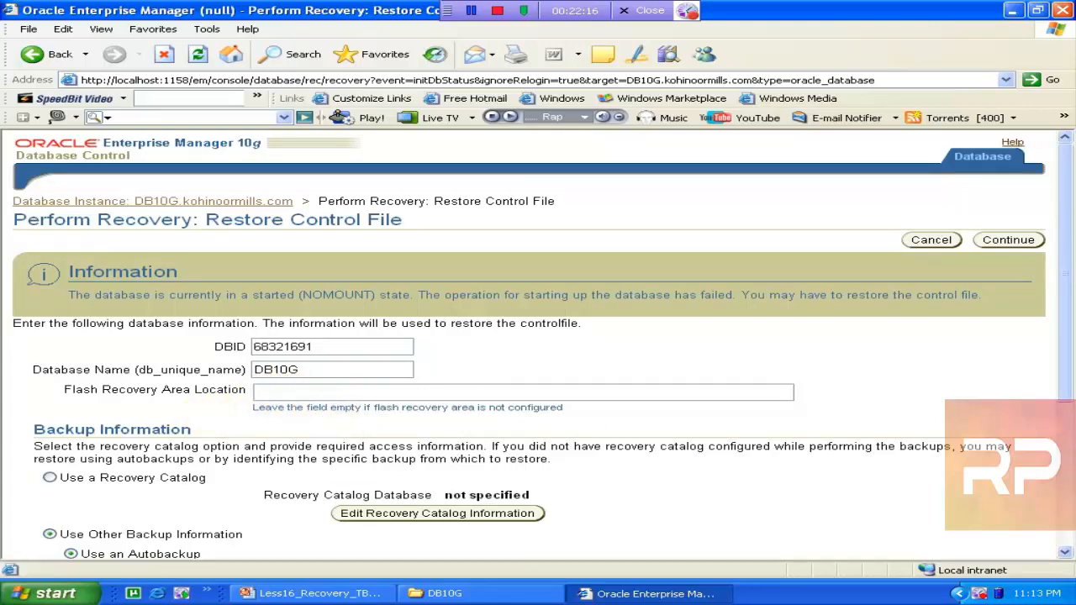
{"action": "left_click", "coordinate": [437, 594]}
{"action": "left_click", "coordinate": [432, 594]}
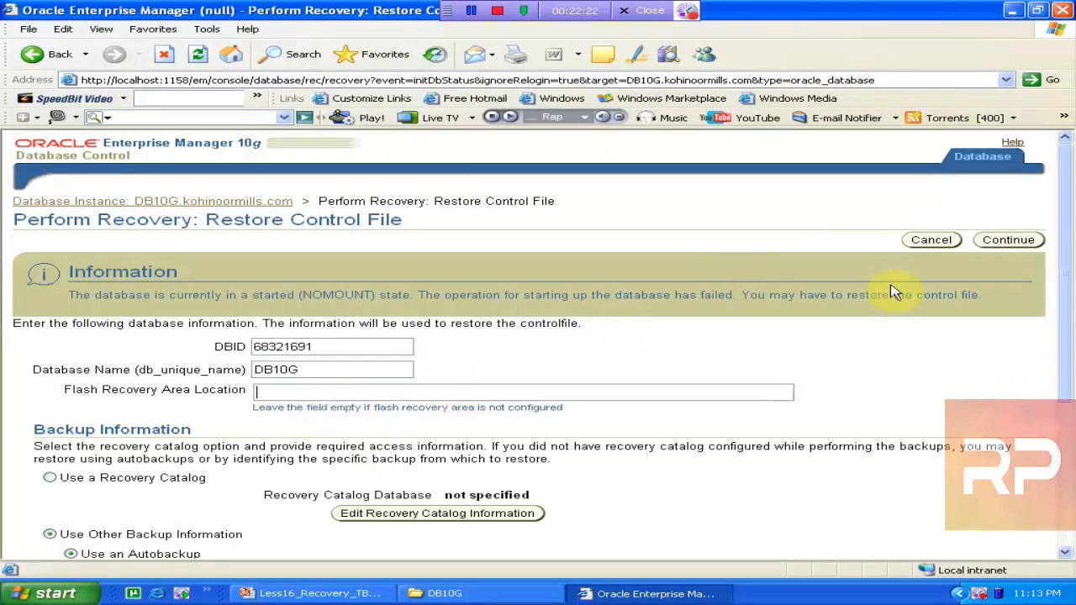
Accept the DB10G details, review the three control file paths, and view the autobackup RMAN script
{"action": "left_click", "coordinate": [1007, 240]}
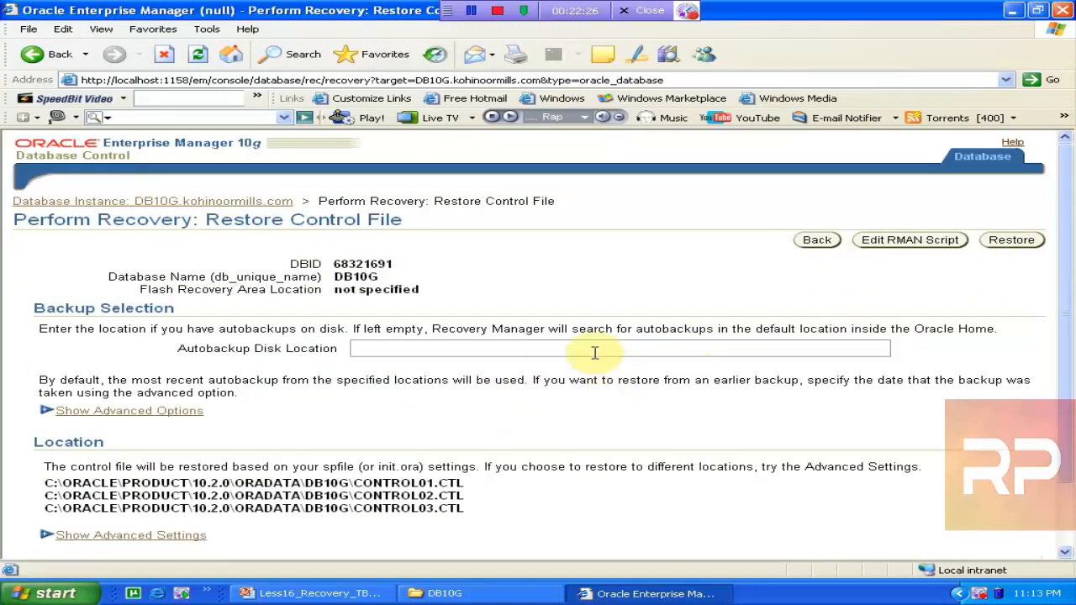
{"action": "left_click_drag", "start_coordinate": [1061, 270], "coordinate": [1059, 324]}
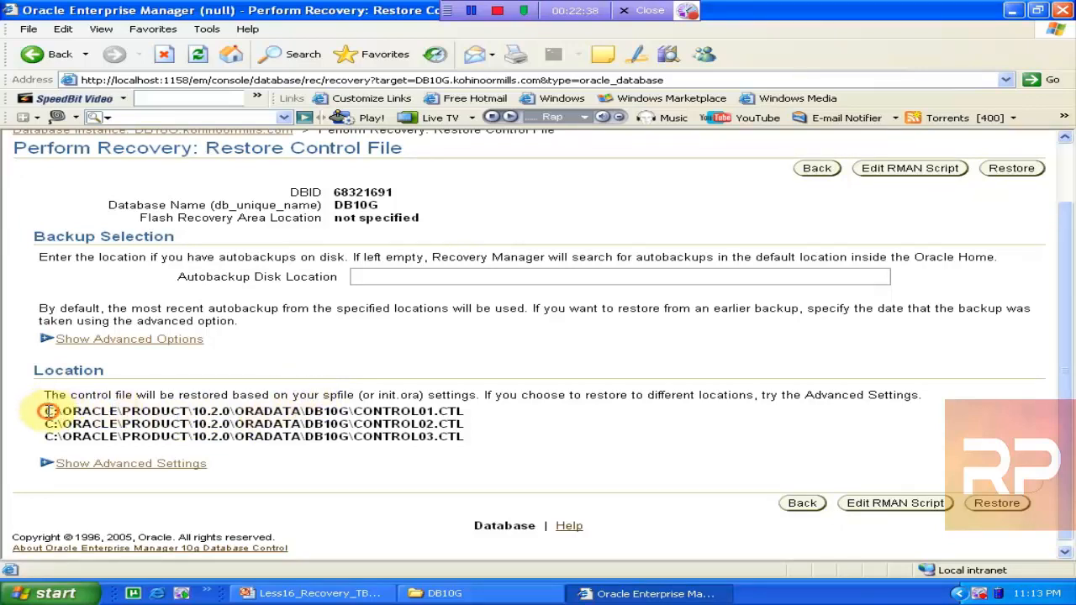
{"action": "left_click_drag", "start_coordinate": [49, 411], "coordinate": [488, 439]}
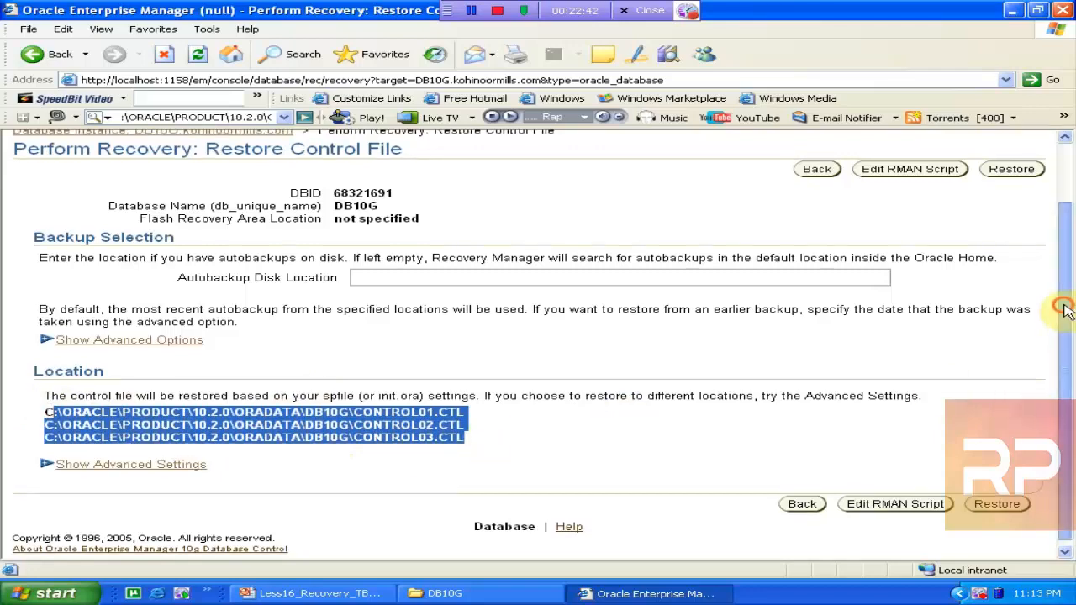
{"action": "left_click_drag", "start_coordinate": [1064, 305], "coordinate": [1068, 269]}
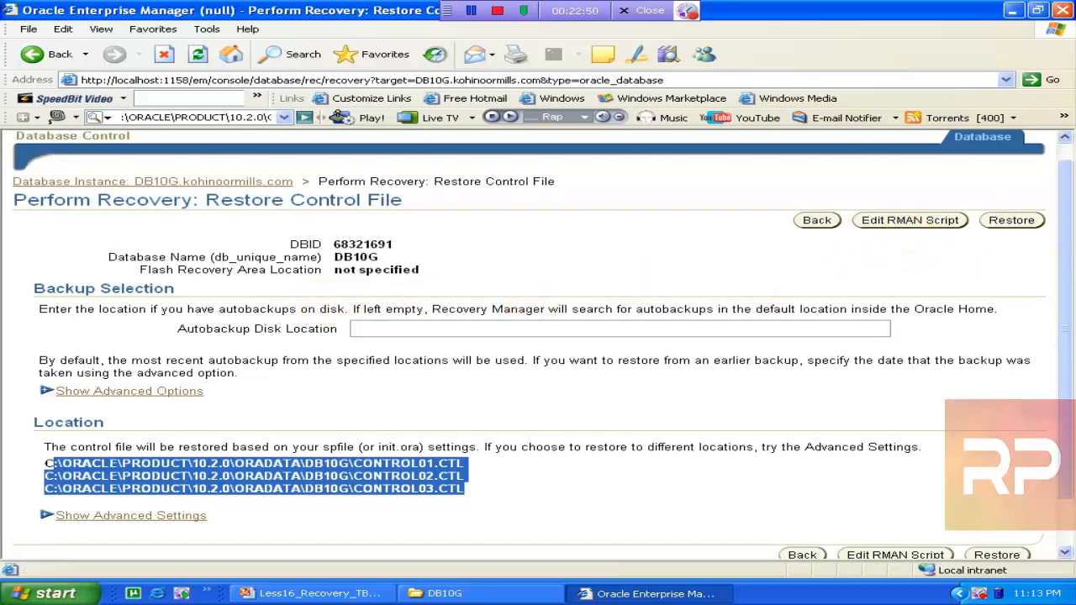
{"action": "left_click", "coordinate": [910, 220]}
{"action": "left_click_drag", "start_coordinate": [803, 242], "coordinate": [300, 312]}
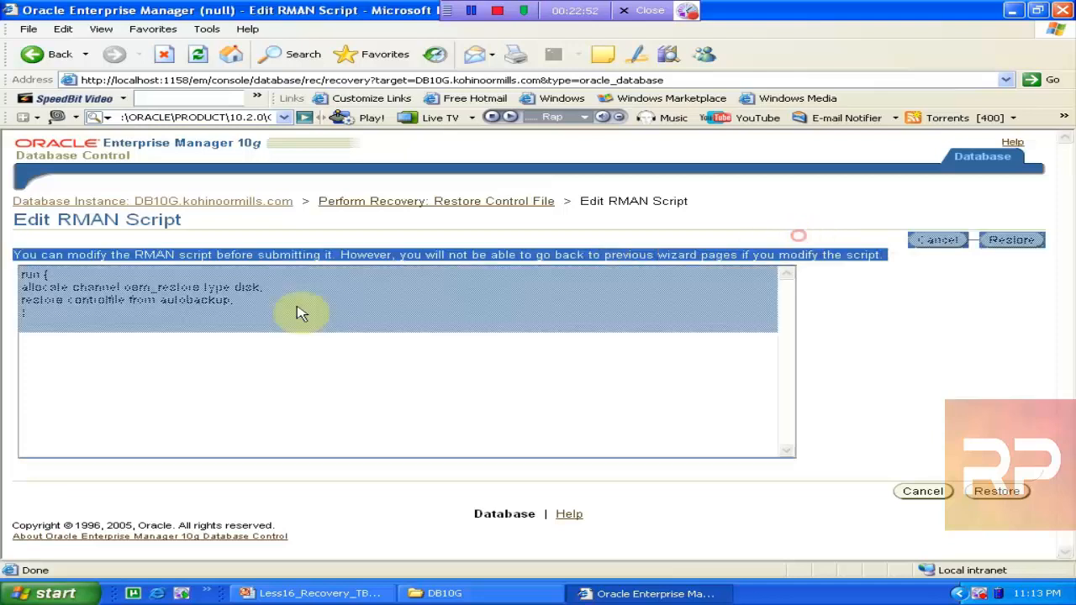
Submit the control file restore from autobackup and confirm it with Yes
{"action": "left_click", "coordinate": [201, 328]}
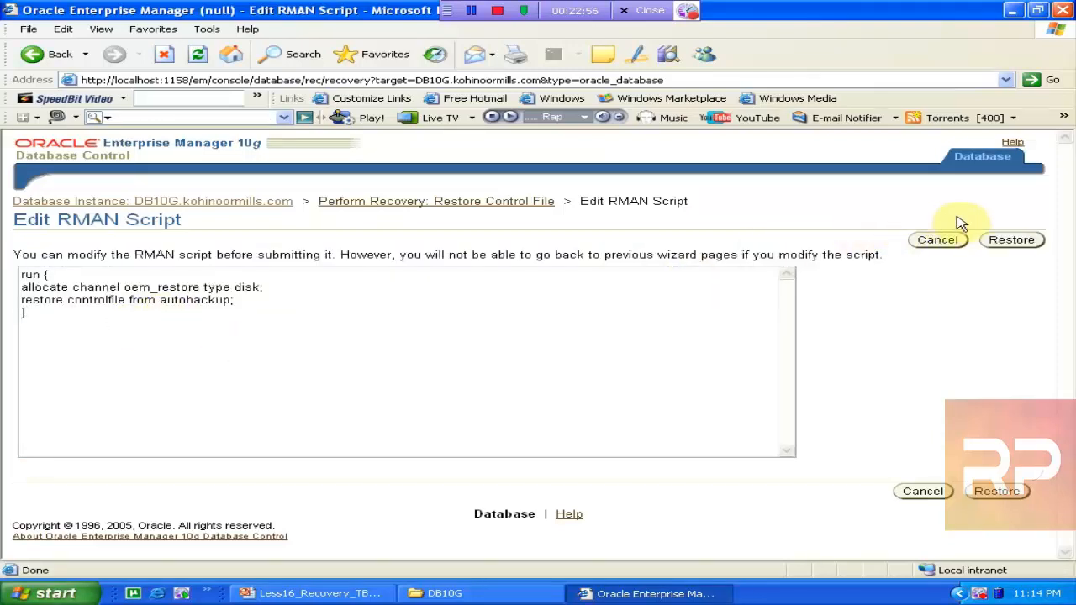
{"action": "left_click", "coordinate": [1013, 240]}
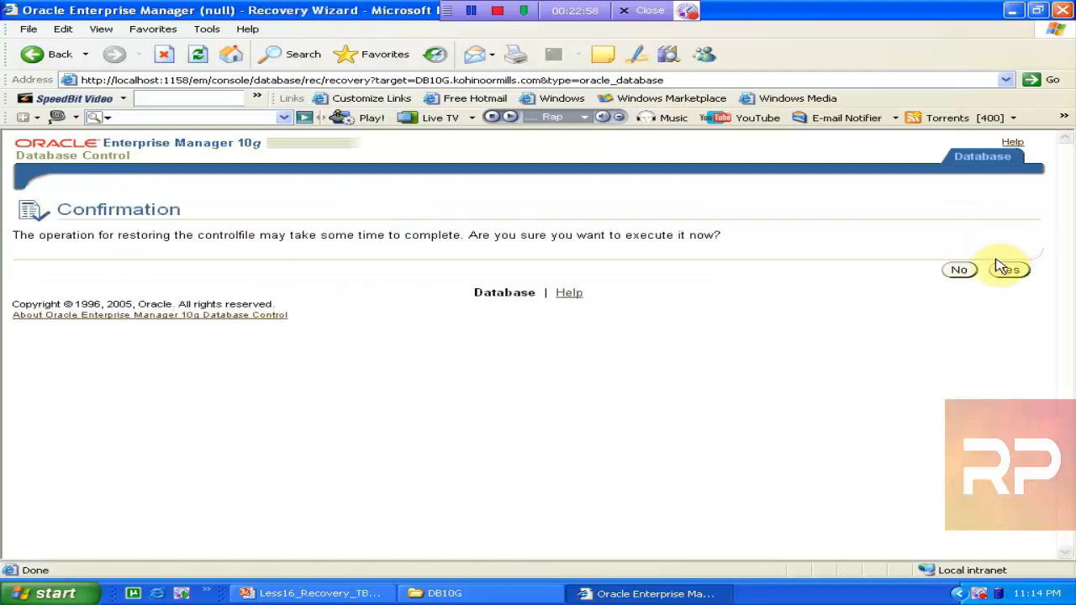
{"action": "right_click", "coordinate": [7, 590]}
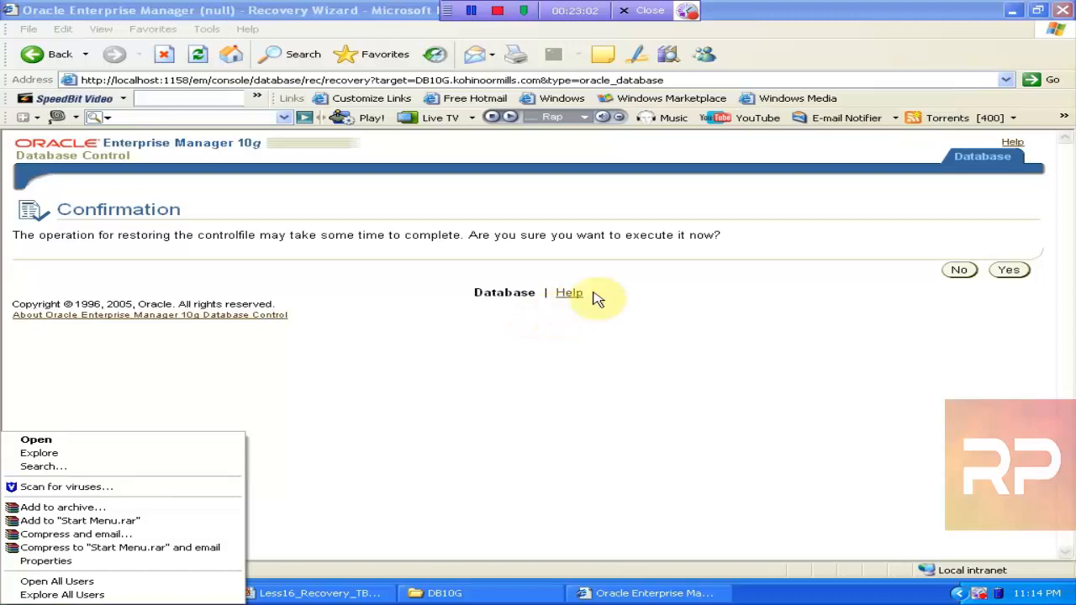
{"action": "left_click", "coordinate": [712, 282]}
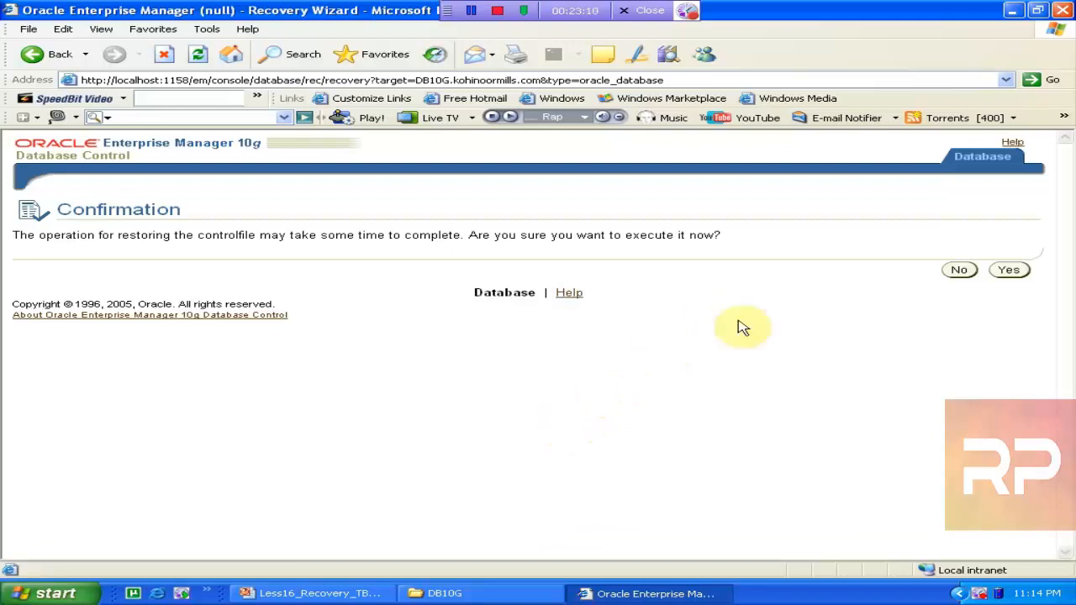
{"action": "left_click", "coordinate": [1009, 270]}
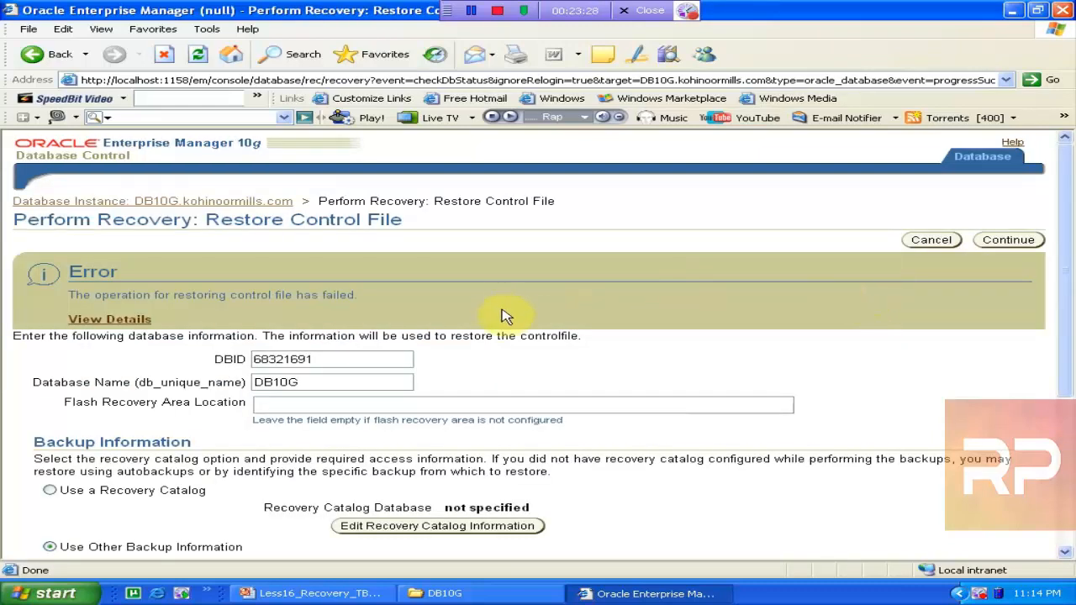
Read the failed restore's RMAN log showing RMAN-06172 no autobackup found, then return
{"action": "mouse_move", "coordinate": [1067, 255]}
{"action": "left_mouse_down"}
{"action": "mouse_move", "coordinate": [1071, 357]}
{"action": "mouse_move", "coordinate": [1071, 258]}
{"action": "left_mouse_up"}
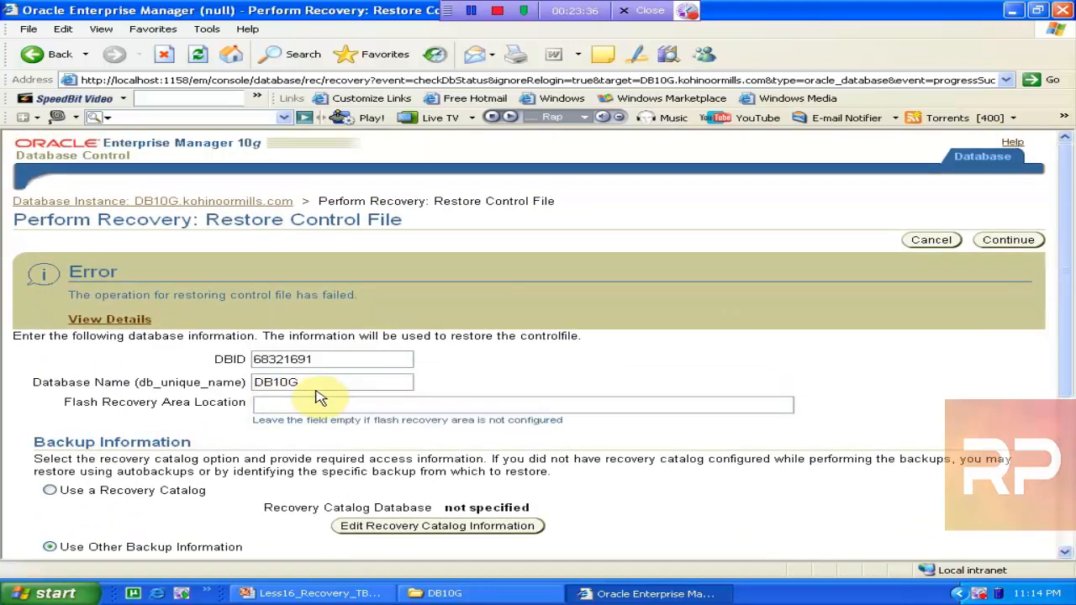
{"action": "left_click", "coordinate": [122, 320]}
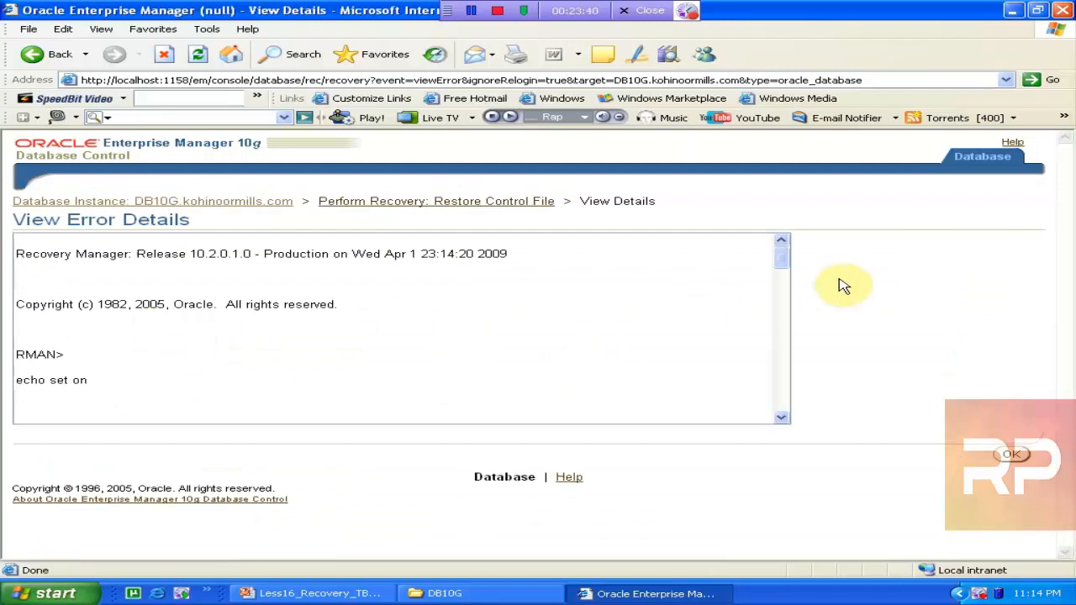
{"action": "left_click_drag", "start_coordinate": [787, 261], "coordinate": [785, 413]}
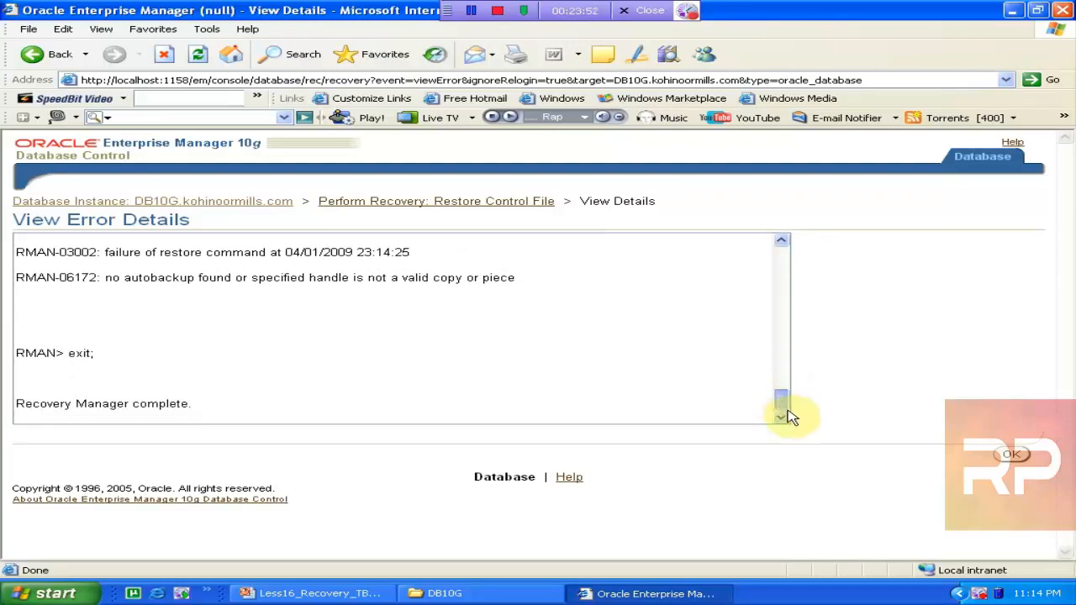
{"action": "left_click", "coordinate": [1010, 454]}
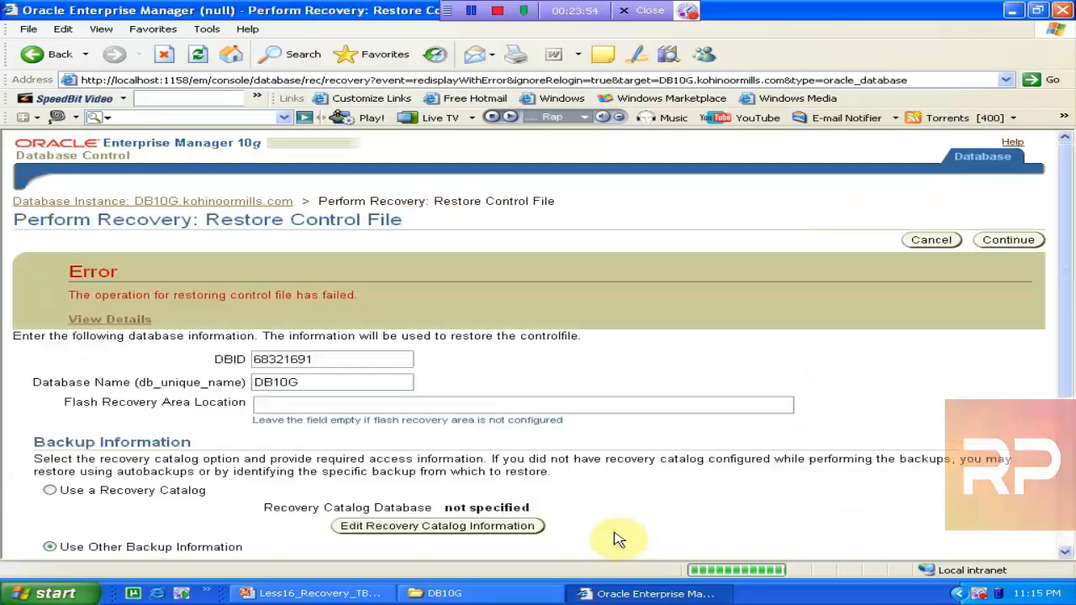
{"action": "left_click", "coordinate": [524, 591]}
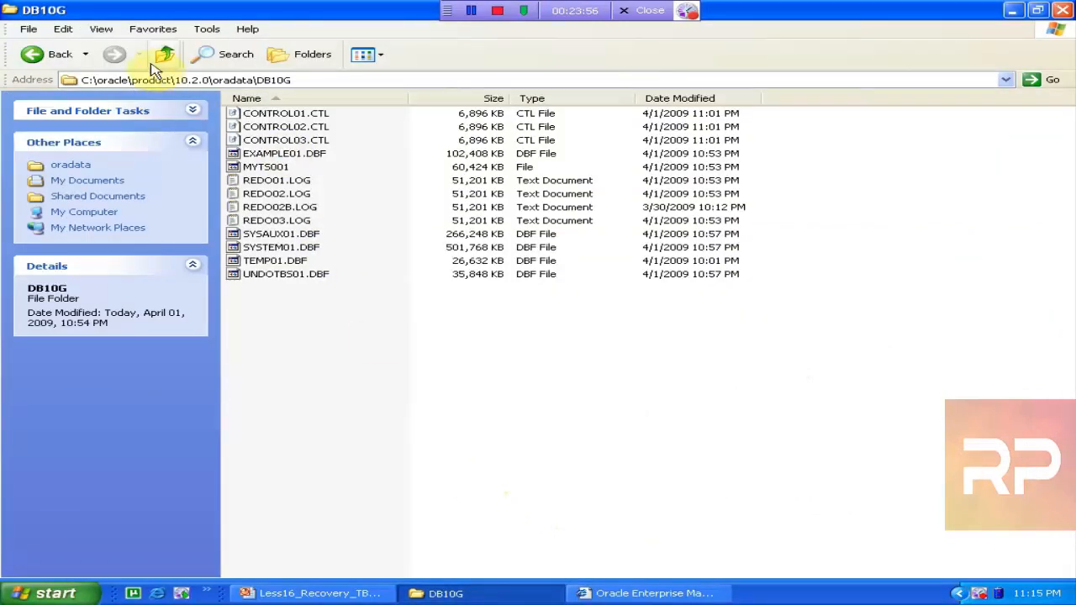
Navigate up to flash_recovery_area\DB10G and copy its folder path from the address bar
{"action": "left_click", "coordinate": [153, 57]}
{"action": "left_click", "coordinate": [157, 56]}
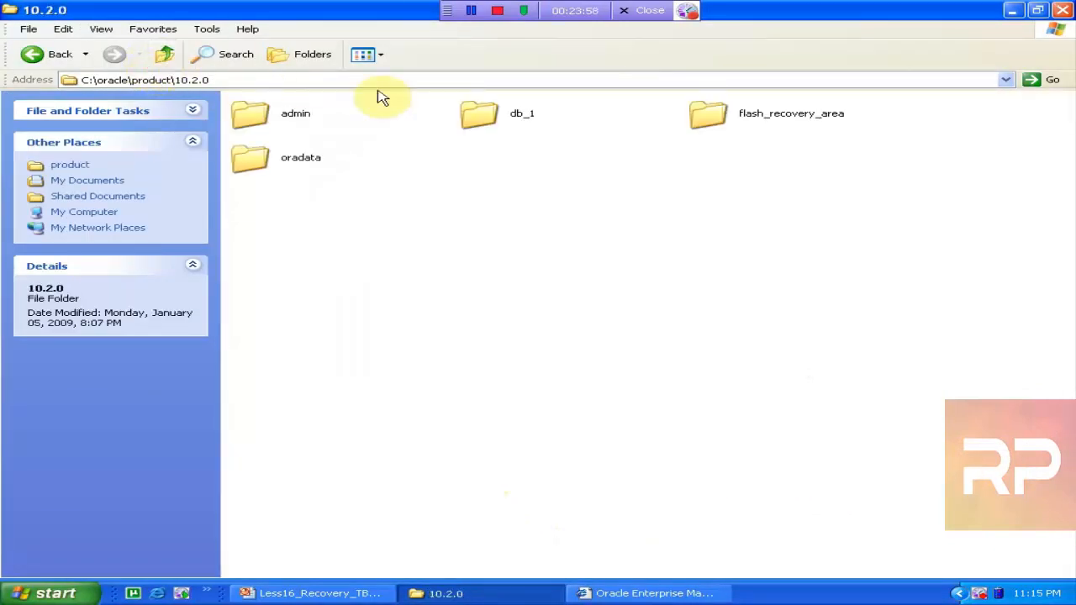
{"action": "double_click", "coordinate": [738, 118]}
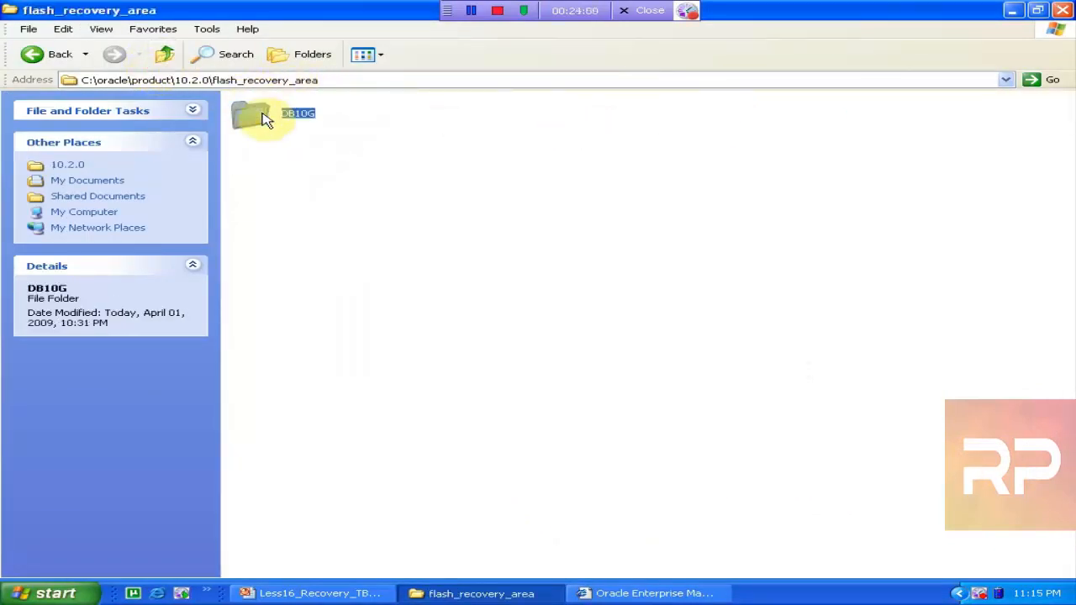
{"action": "double_click", "coordinate": [257, 114]}
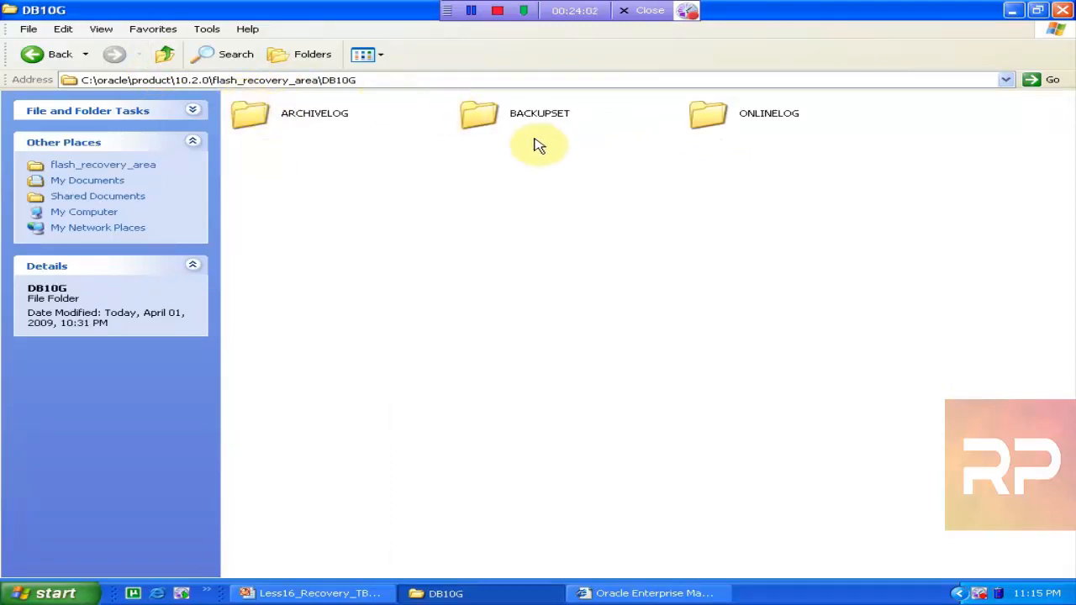
{"action": "left_click", "coordinate": [334, 81]}
{"action": "right_click", "coordinate": [334, 81]}
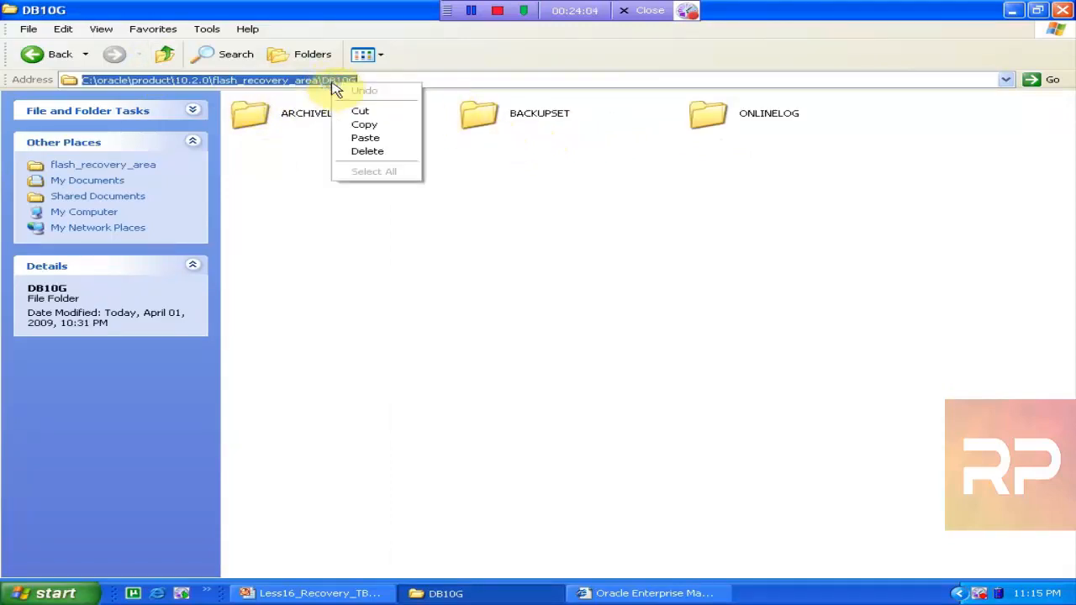
{"action": "left_click", "coordinate": [370, 124]}
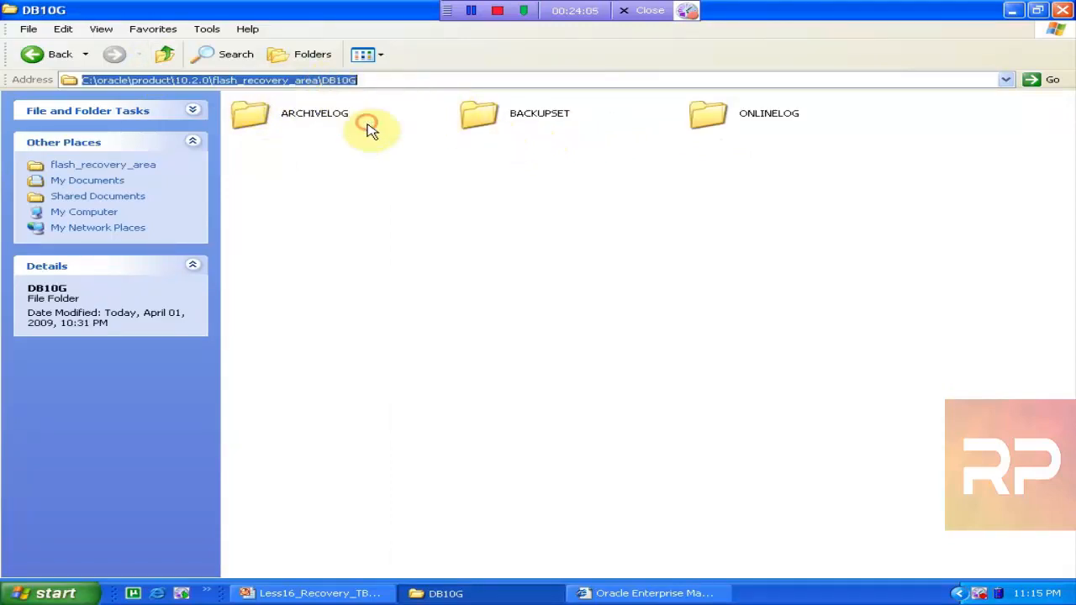
Inspect the BACKUPSET folder, then copy the DB10G recovery folder path again
{"action": "double_click", "coordinate": [472, 112]}
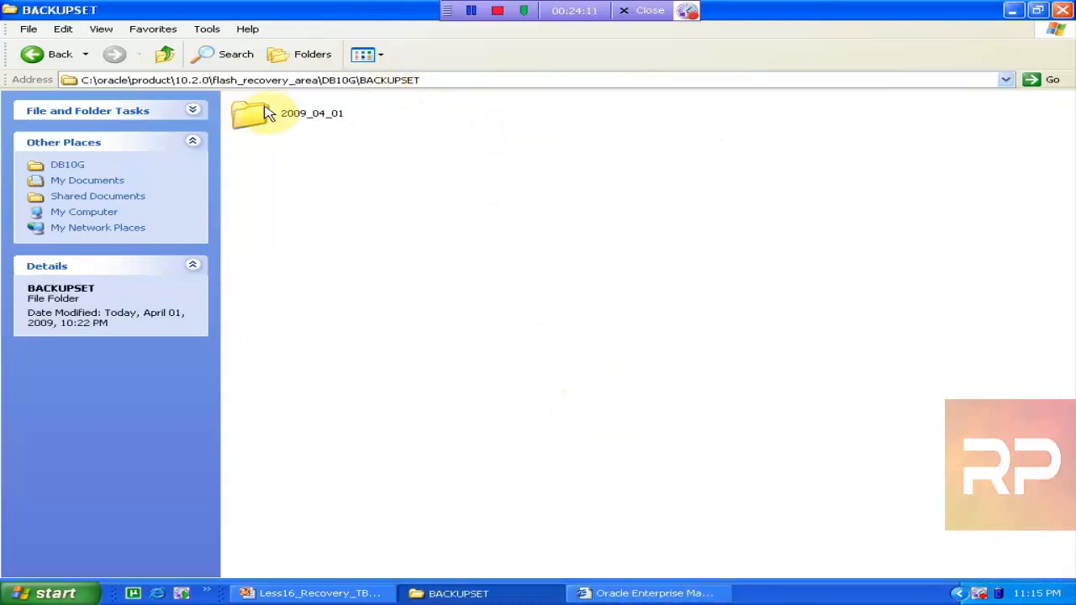
{"action": "left_click", "coordinate": [168, 56]}
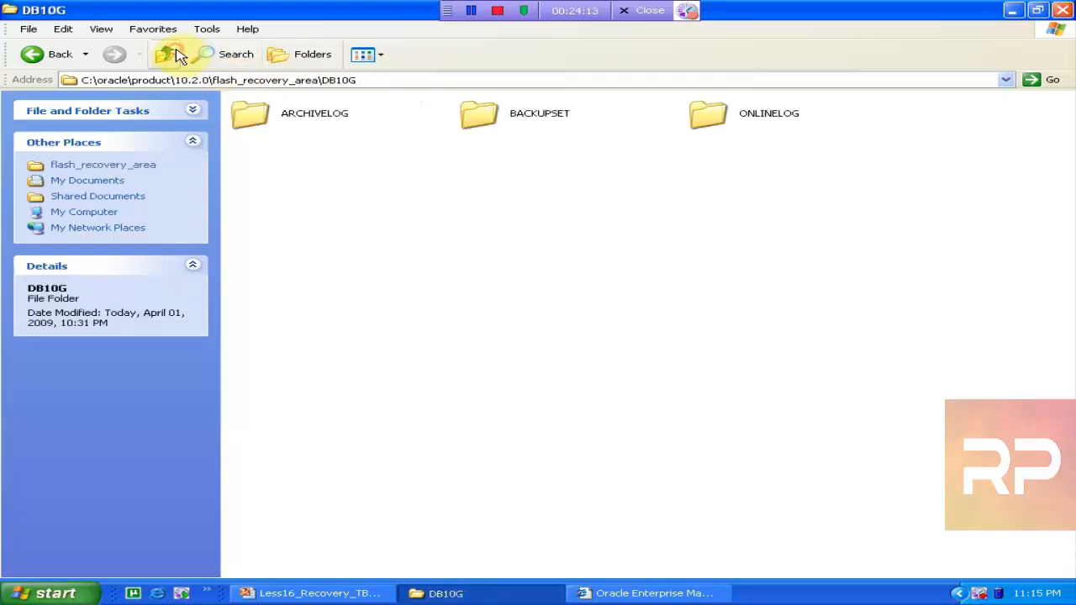
{"action": "left_click", "coordinate": [277, 80]}
{"action": "right_click", "coordinate": [278, 80]}
{"action": "left_click", "coordinate": [324, 132]}
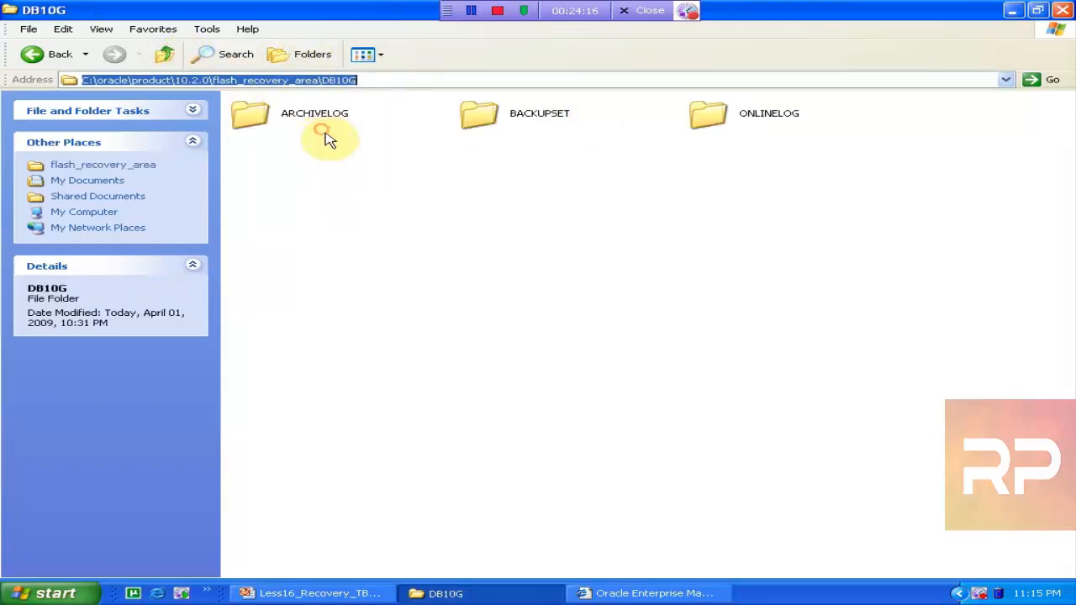
{"action": "left_click", "coordinate": [588, 593]}
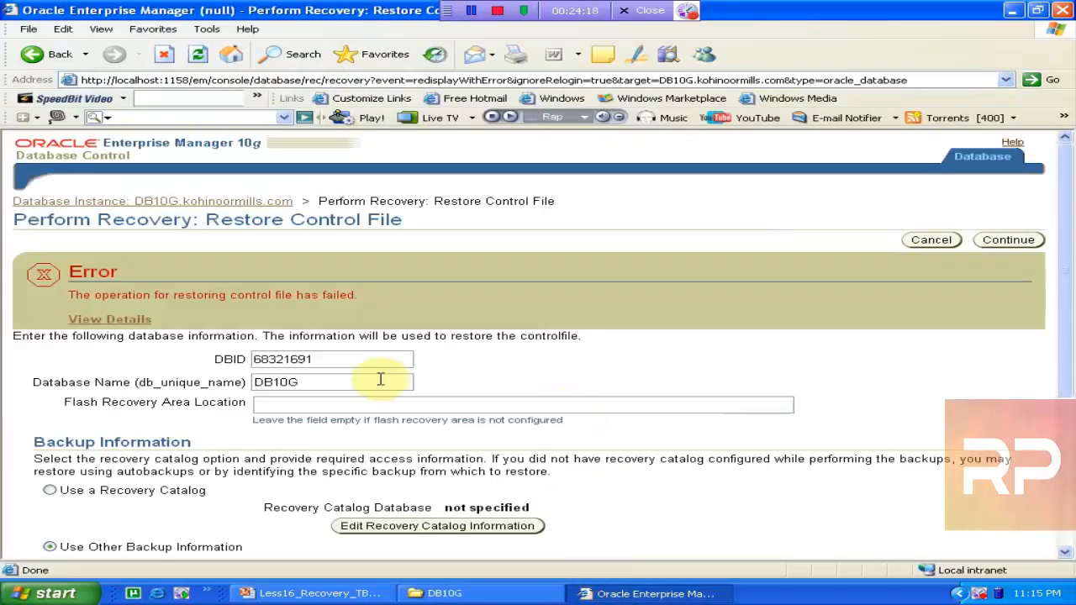
Paste C:\oracle\product\10.2.0\flash_recovery_area\DB10G into Flash Recovery Area Location and continue
{"action": "left_click", "coordinate": [343, 403]}
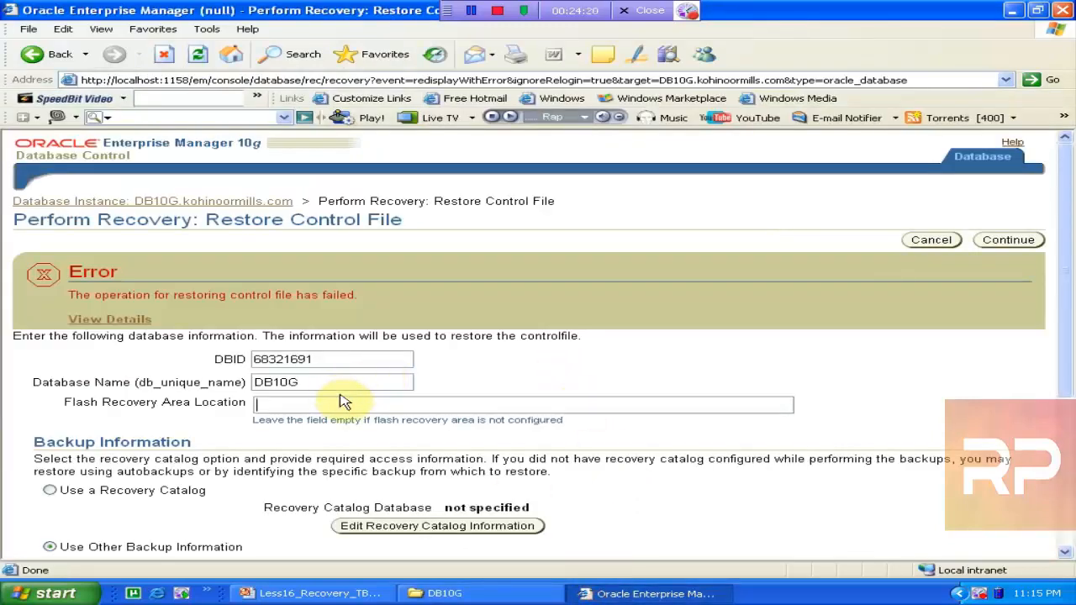
{"action": "right_click", "coordinate": [343, 400]}
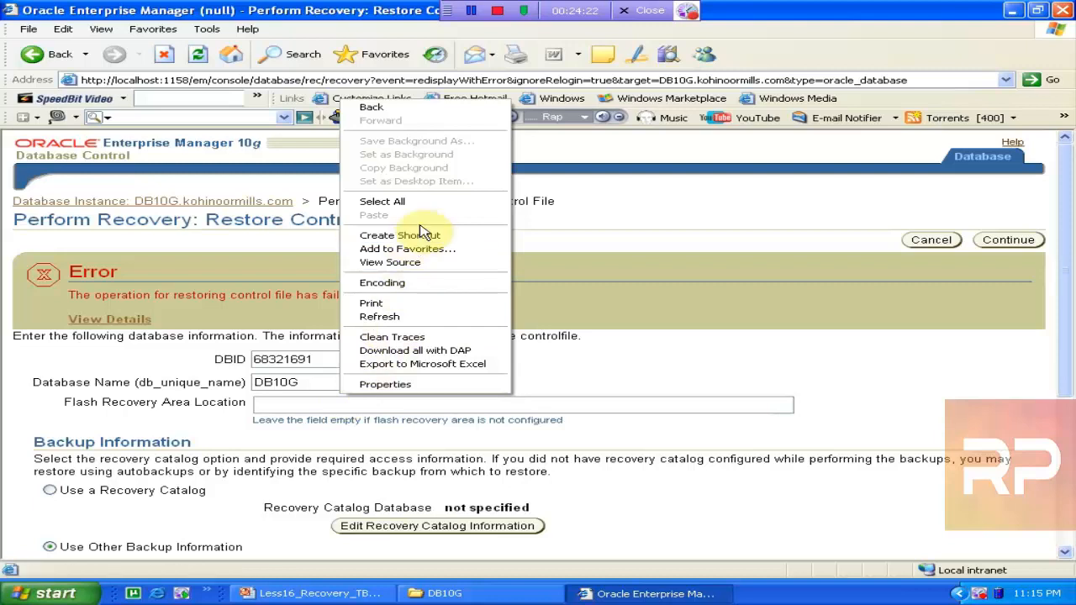
{"action": "left_click", "coordinate": [306, 406]}
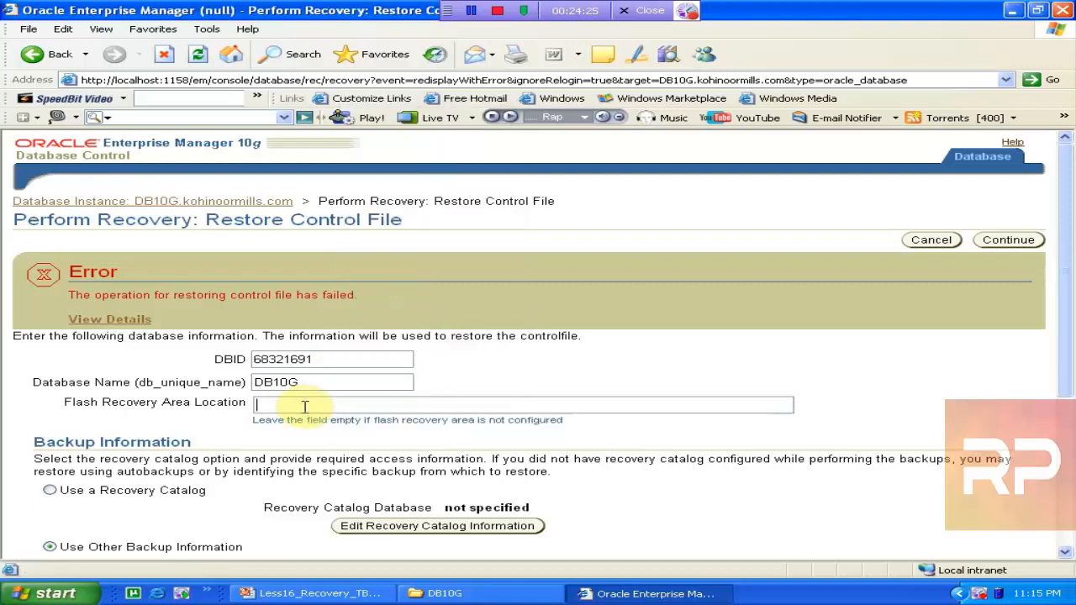
{"action": "key", "text": "ctrl+v"}
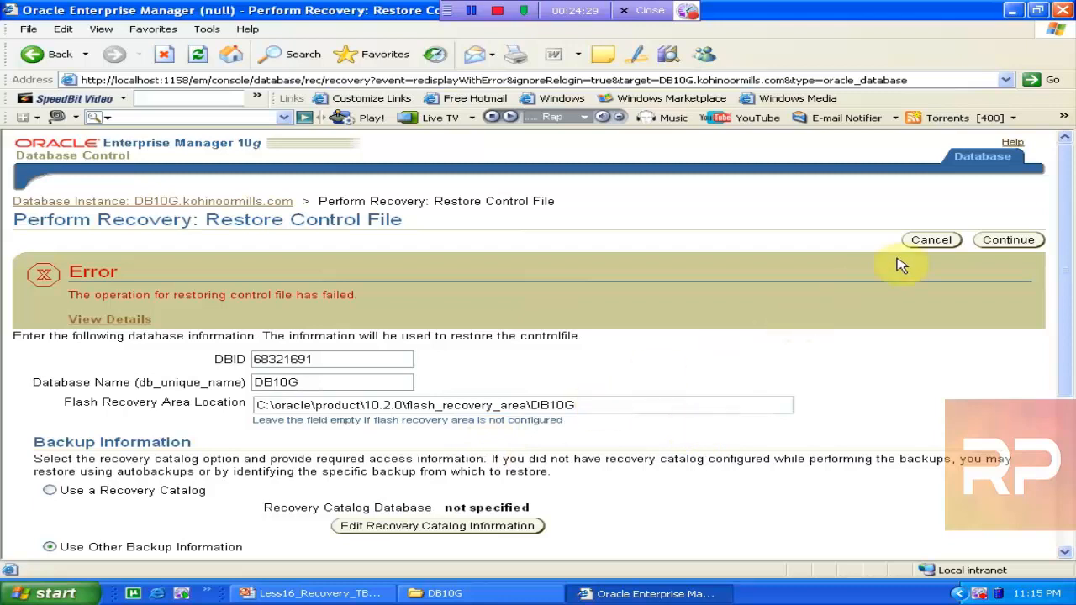
{"action": "left_click", "coordinate": [995, 242]}
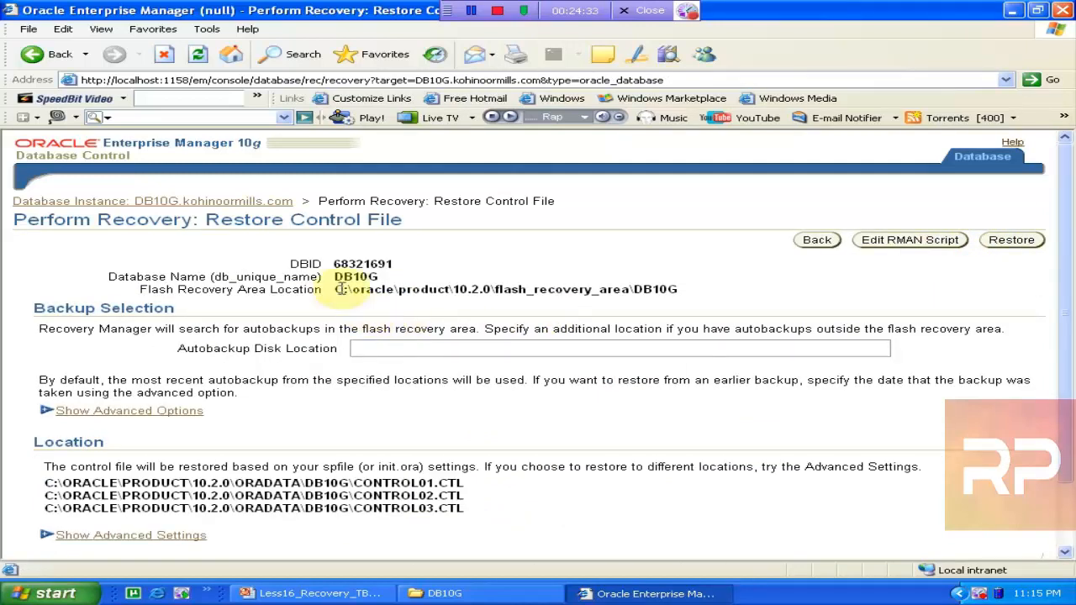
Preview the RMAN script, then run the control file restore and confirm with Yes
{"action": "left_click_drag", "start_coordinate": [338, 288], "coordinate": [675, 289]}
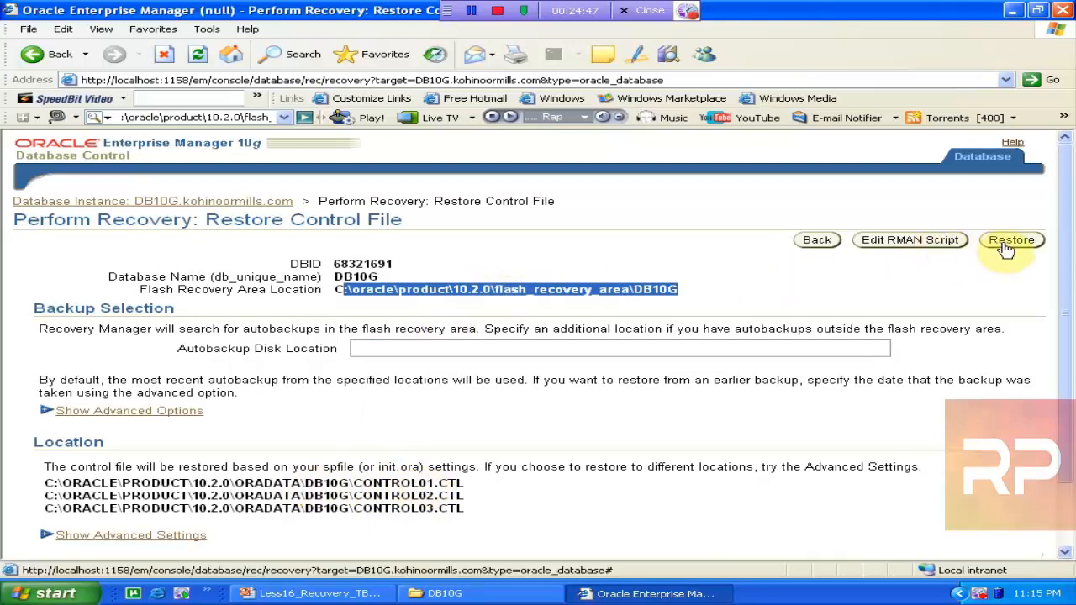
{"action": "left_click", "coordinate": [906, 245]}
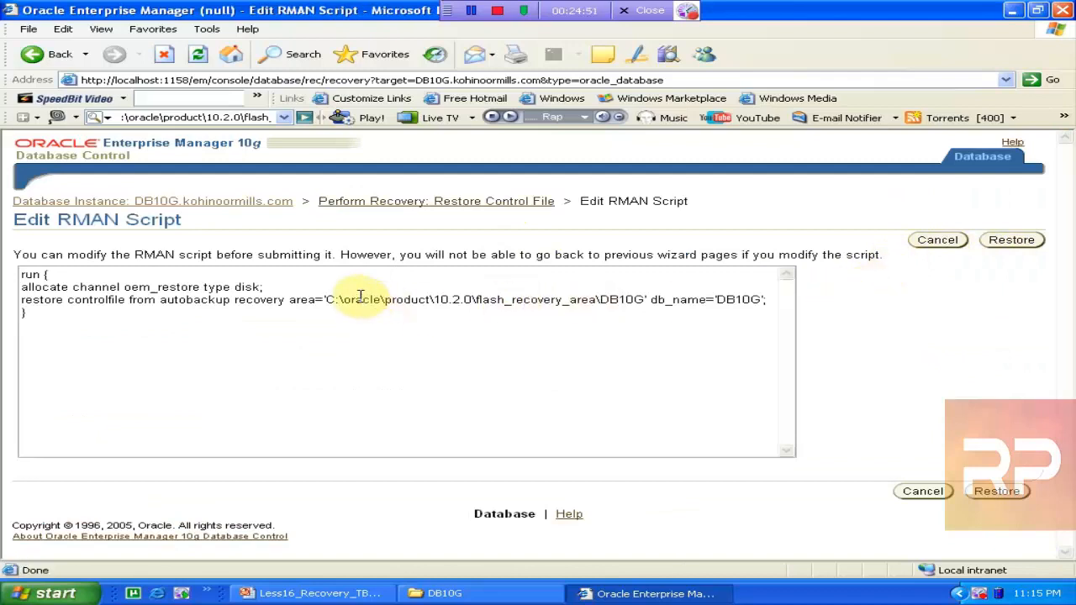
{"action": "left_click_drag", "start_coordinate": [343, 299], "coordinate": [601, 318]}
{"action": "left_click", "coordinate": [1011, 239]}
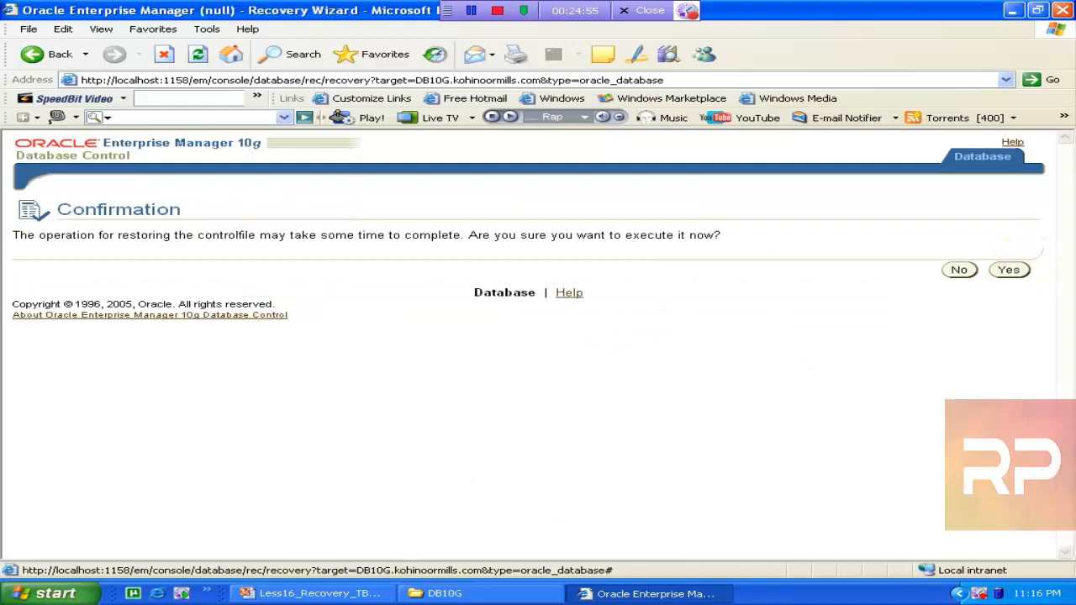
{"action": "left_click", "coordinate": [1009, 270]}
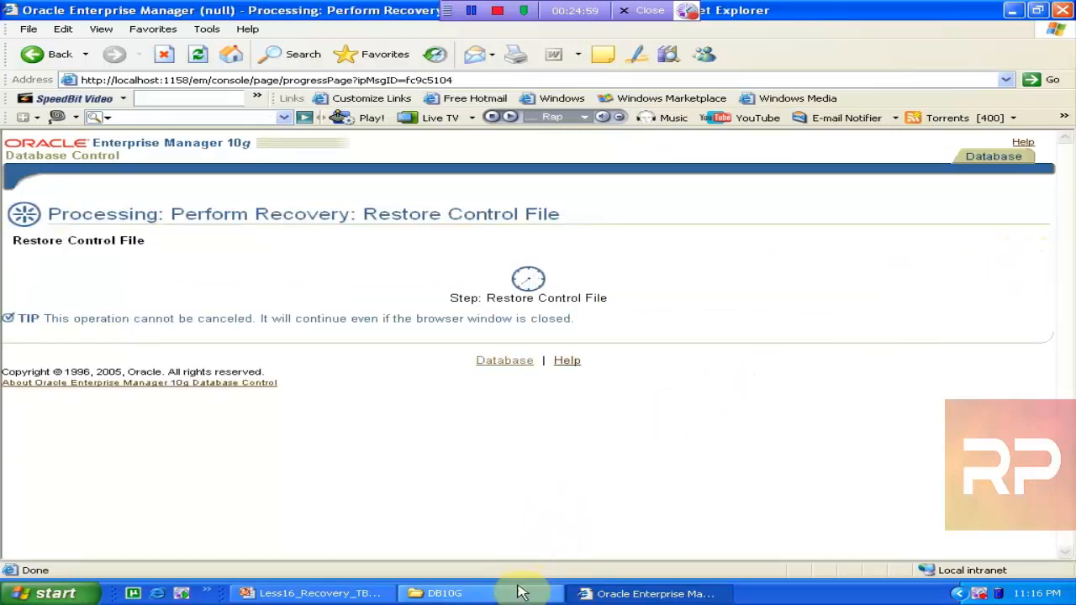
{"action": "left_click", "coordinate": [445, 593]}
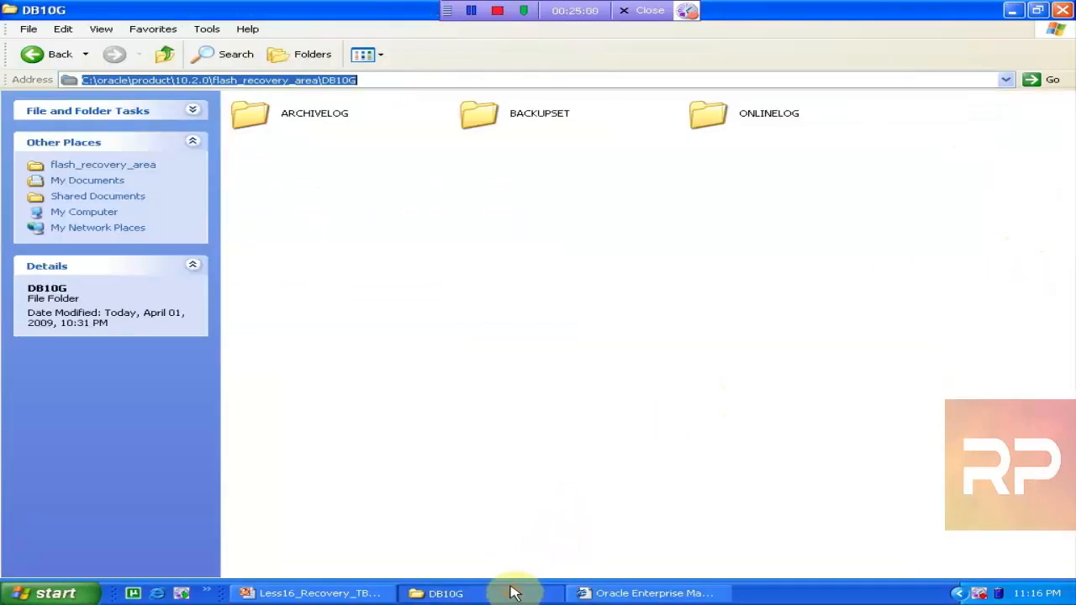
Navigate Explorer from the 10.2.0 folder into oradata\DB10G
{"action": "left_click", "coordinate": [164, 53]}
{"action": "left_click", "coordinate": [165, 56]}
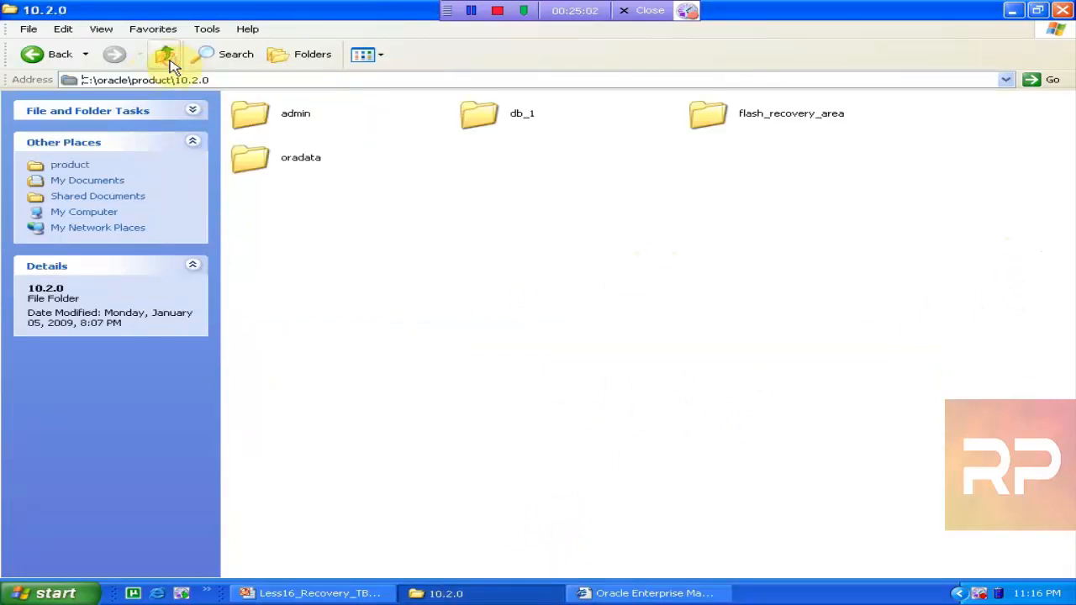
{"action": "double_click", "coordinate": [481, 113]}
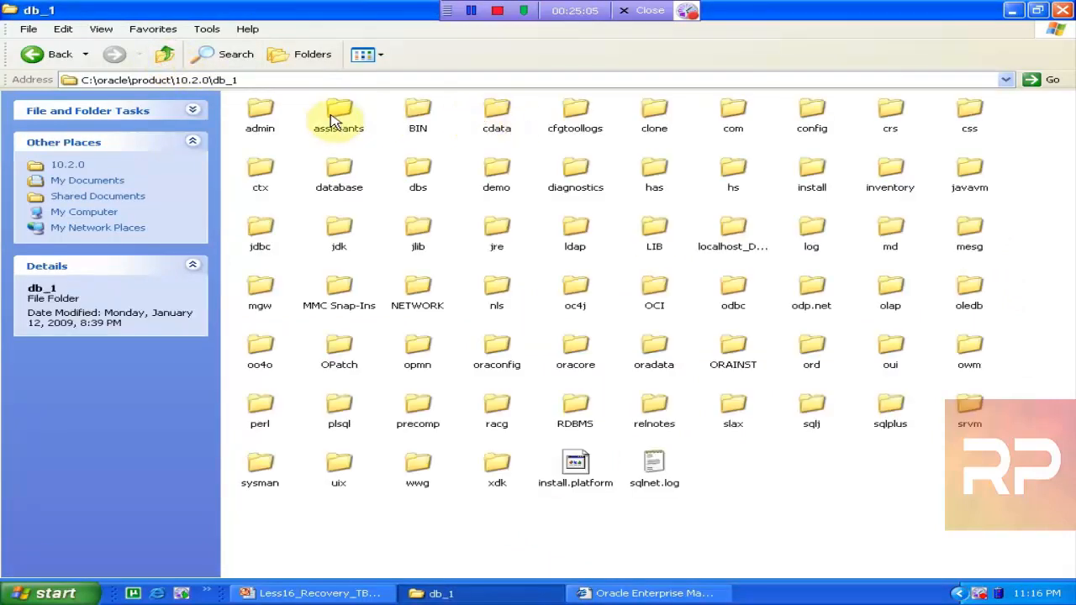
{"action": "left_click", "coordinate": [168, 54]}
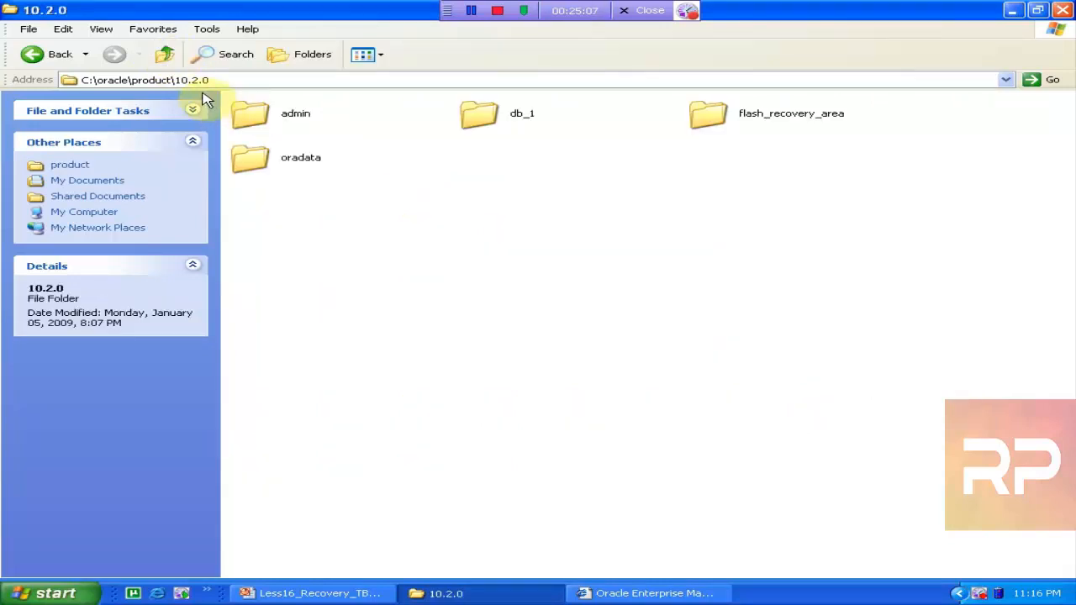
{"action": "double_click", "coordinate": [256, 159]}
{"action": "double_click", "coordinate": [260, 125]}
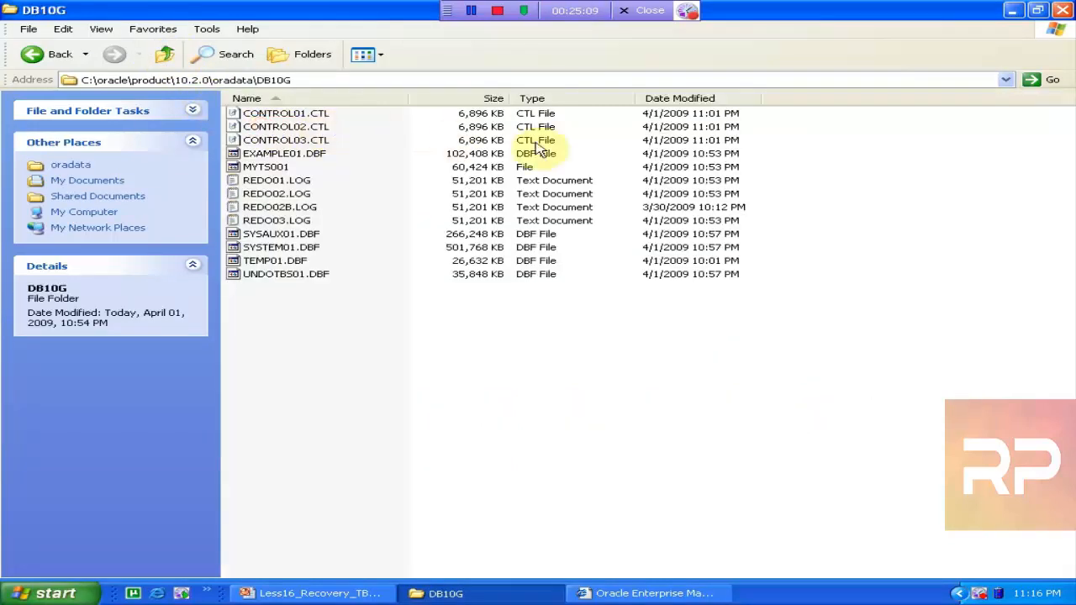
Refresh the DB10G listing twice to check its control, data and redo files
{"action": "right_click", "coordinate": [579, 355]}
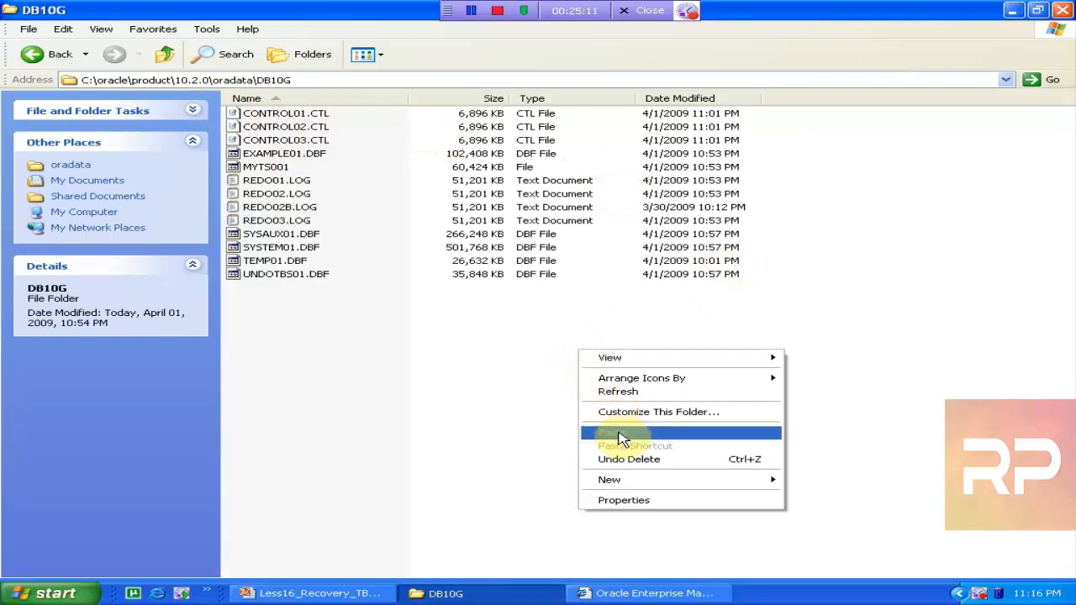
{"action": "left_click", "coordinate": [649, 395]}
{"action": "right_click", "coordinate": [649, 397]}
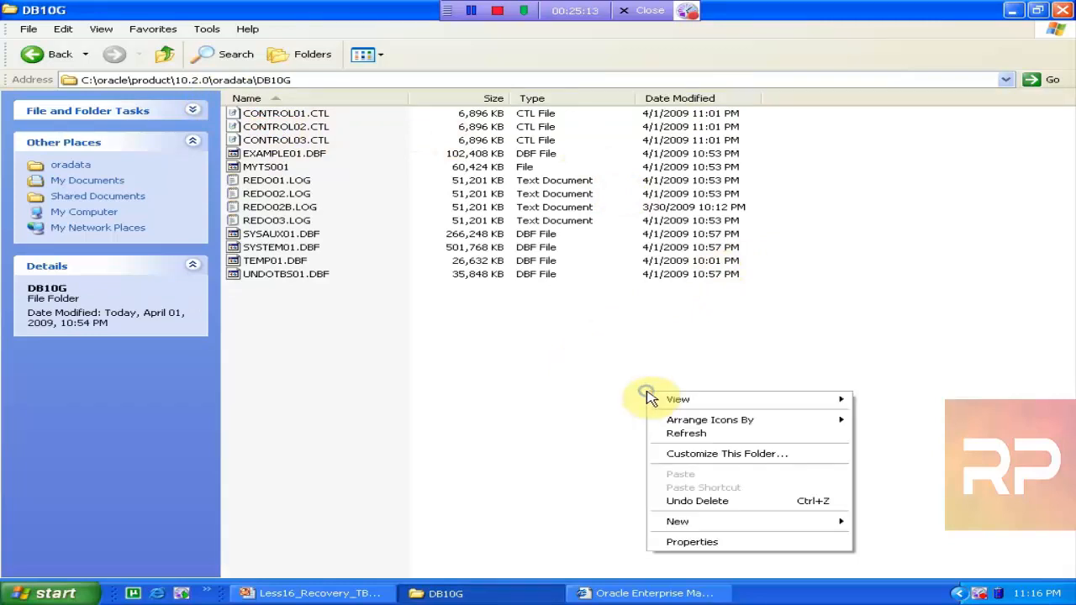
{"action": "left_click", "coordinate": [677, 433]}
{"action": "left_click", "coordinate": [651, 595]}
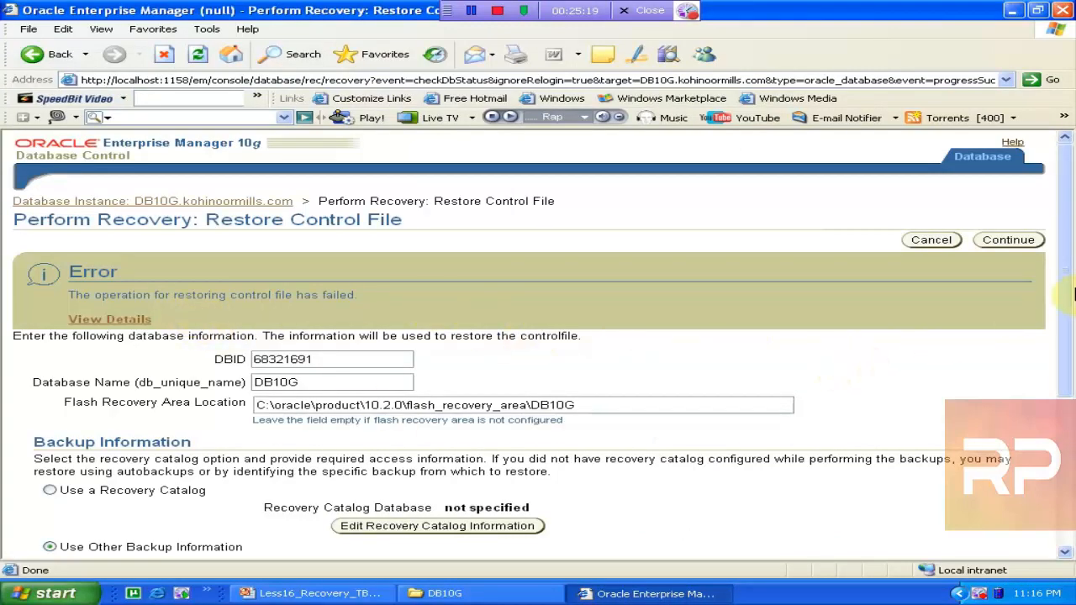
Read the restore error details showing RMAN-06172, no autobackups found, and return to the restore page
{"action": "mouse_move", "coordinate": [1062, 286]}
{"action": "left_mouse_down"}
{"action": "mouse_move", "coordinate": [1071, 400]}
{"action": "mouse_move", "coordinate": [1071, 284]}
{"action": "left_mouse_up"}
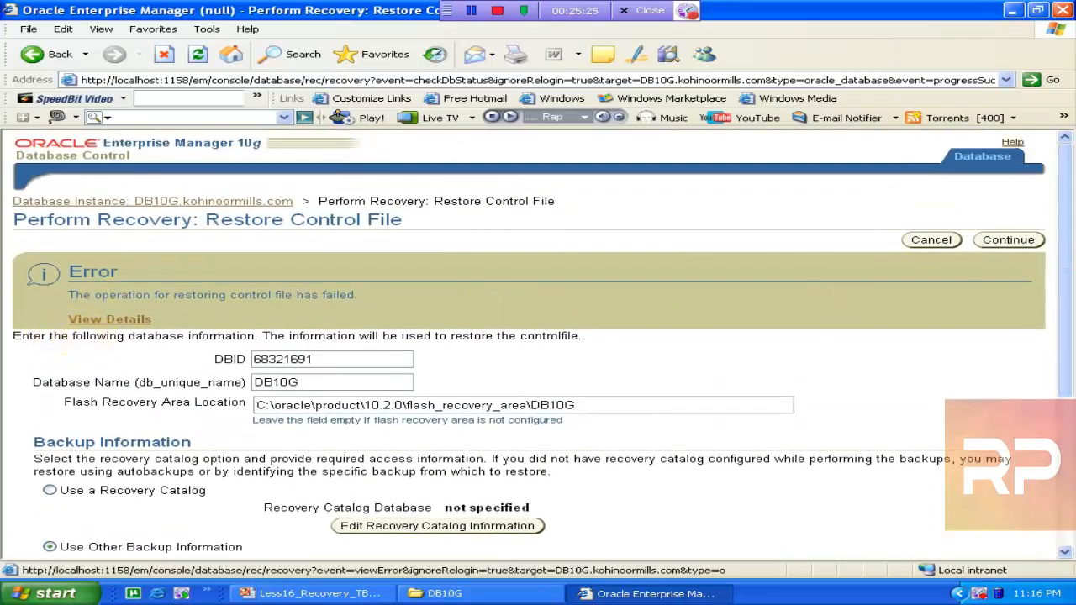
{"action": "left_click", "coordinate": [88, 323]}
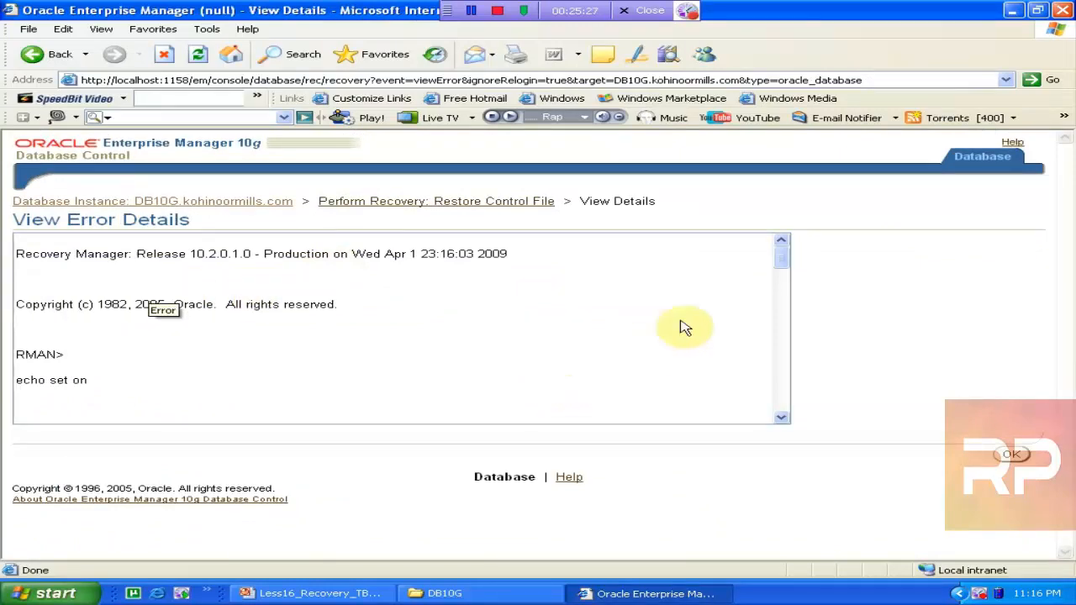
{"action": "left_click_drag", "start_coordinate": [780, 263], "coordinate": [793, 400]}
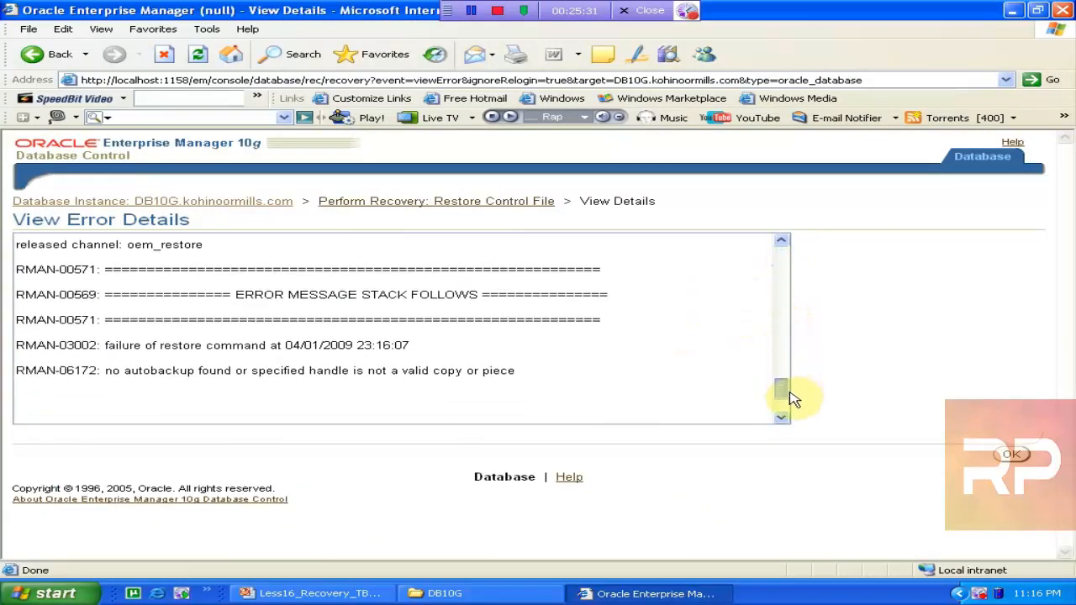
{"action": "left_click", "coordinate": [1011, 458]}
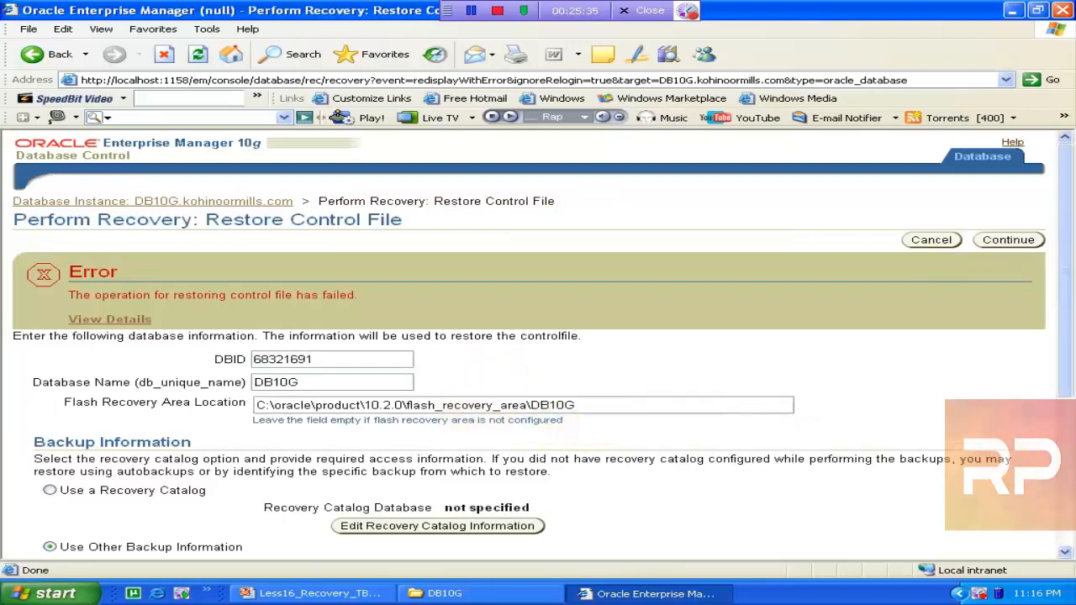
{"action": "left_click", "coordinate": [615, 405]}
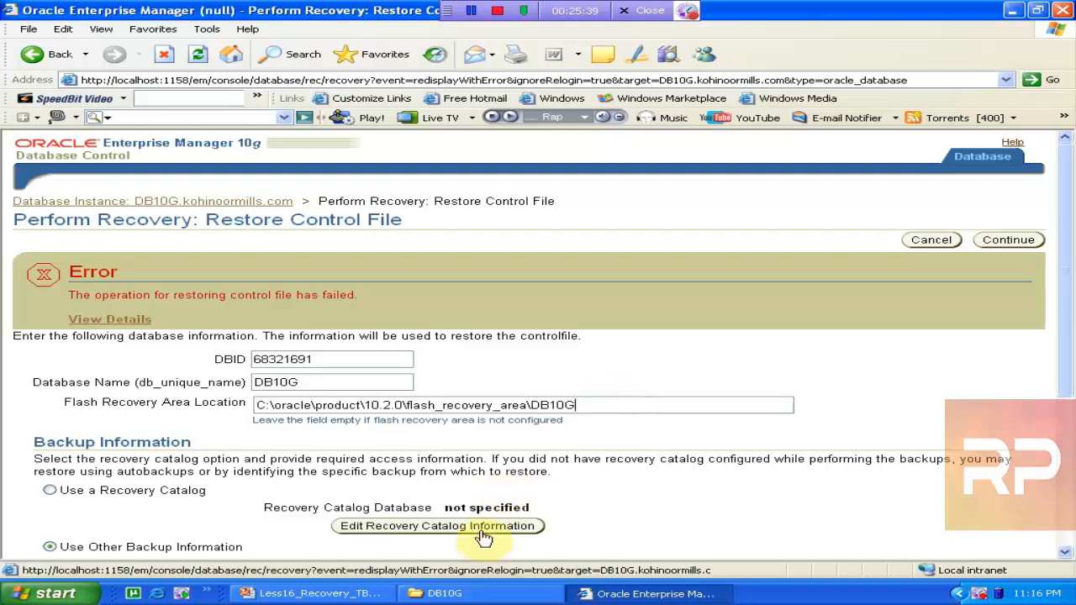
{"action": "left_click", "coordinate": [439, 594]}
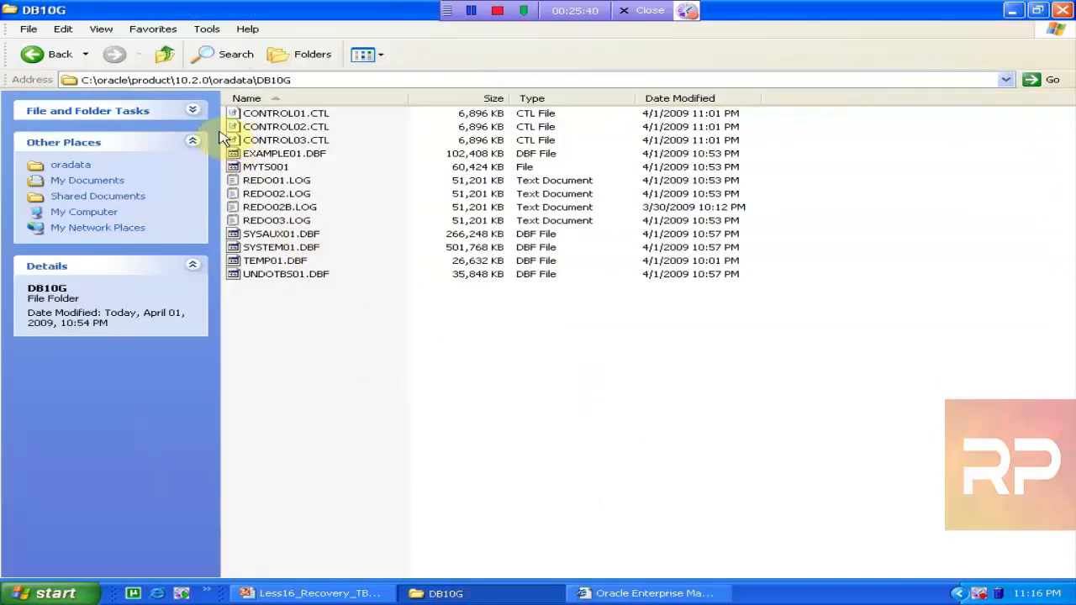
Open flash_recovery_area\DB10G\BACKUPSET\2009_04_01 and copy its full path from the address bar
{"action": "left_click", "coordinate": [165, 56]}
{"action": "left_click", "coordinate": [164, 57]}
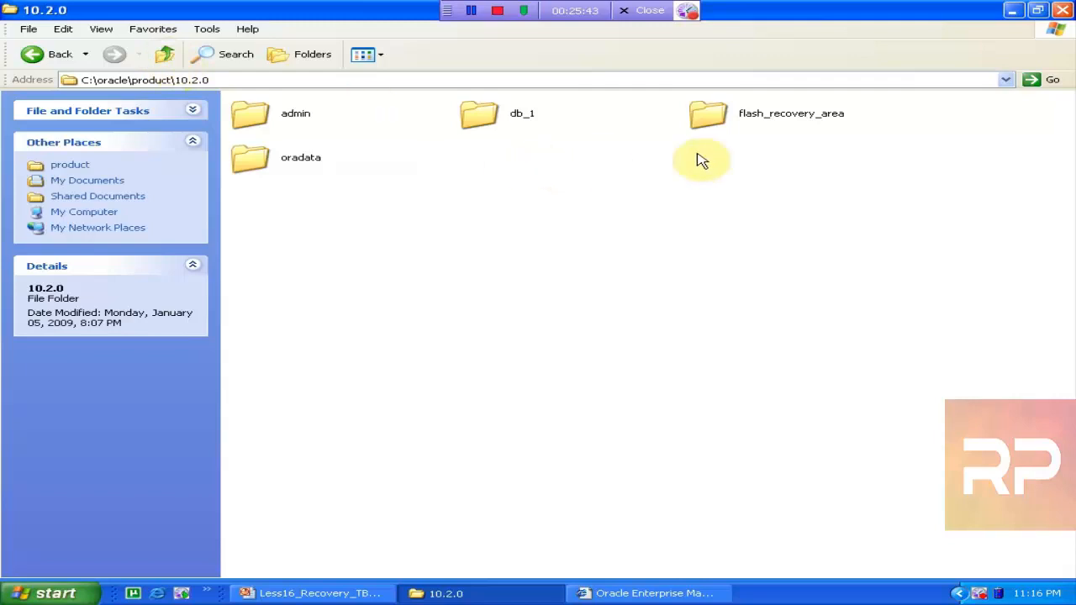
{"action": "double_click", "coordinate": [707, 115]}
{"action": "double_click", "coordinate": [303, 121]}
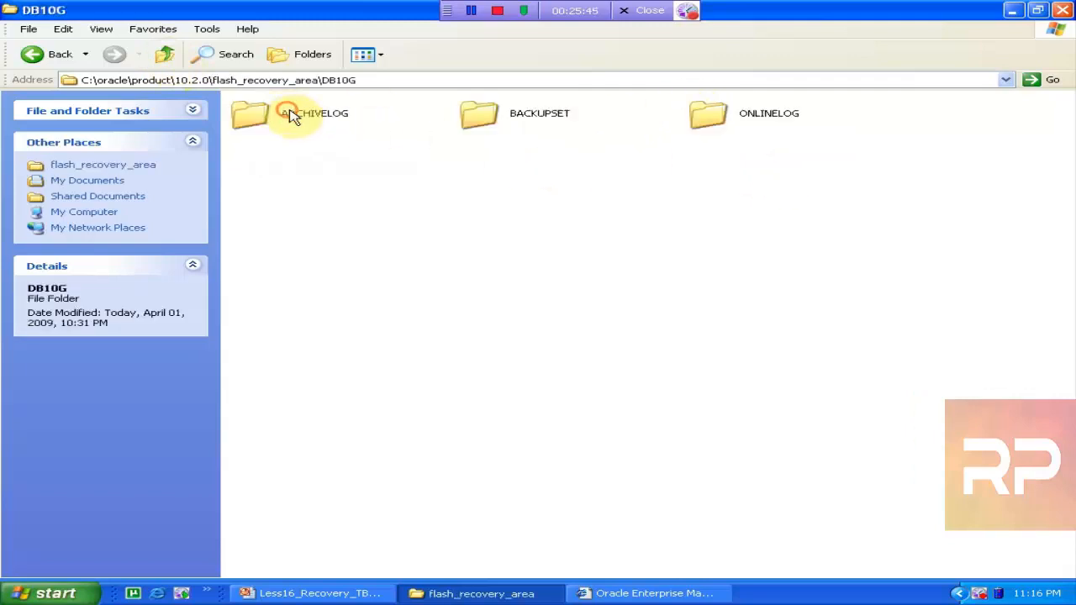
{"action": "double_click", "coordinate": [533, 121]}
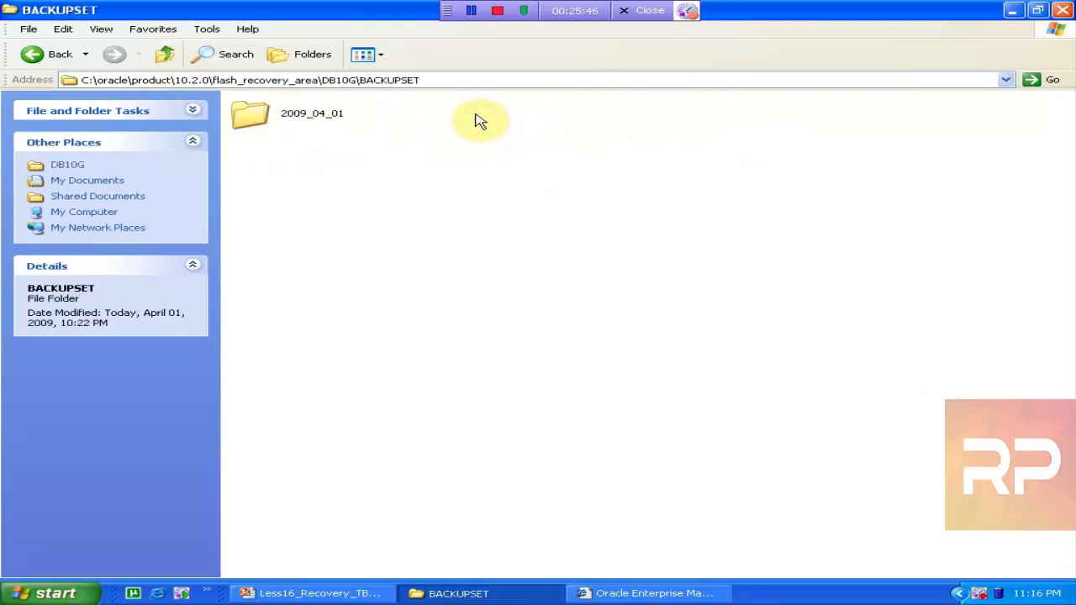
{"action": "double_click", "coordinate": [293, 126]}
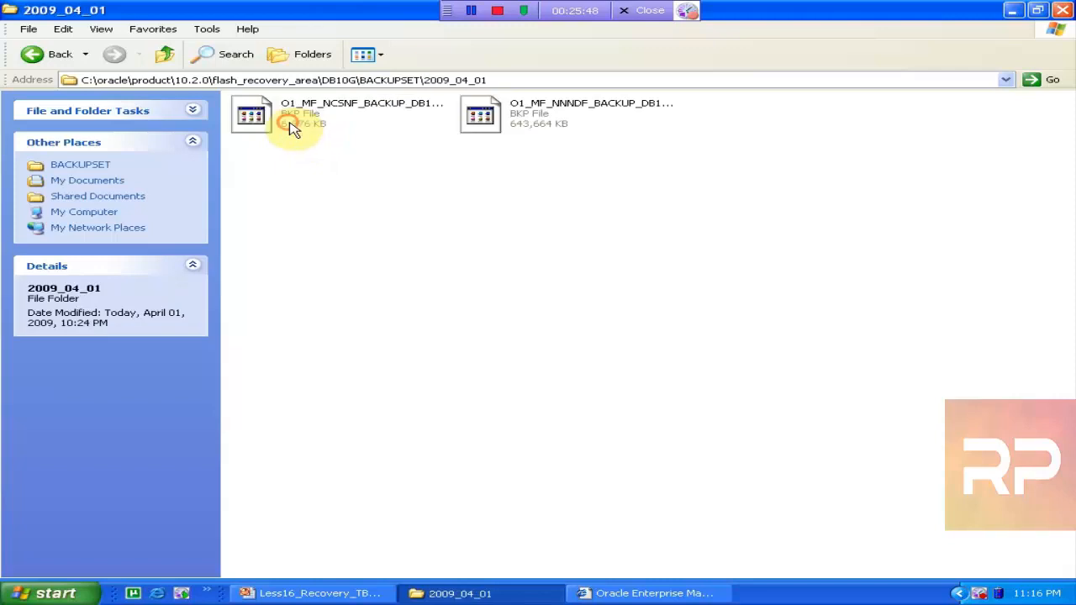
{"action": "left_click", "coordinate": [341, 80]}
{"action": "key", "text": "ctrl+c"}
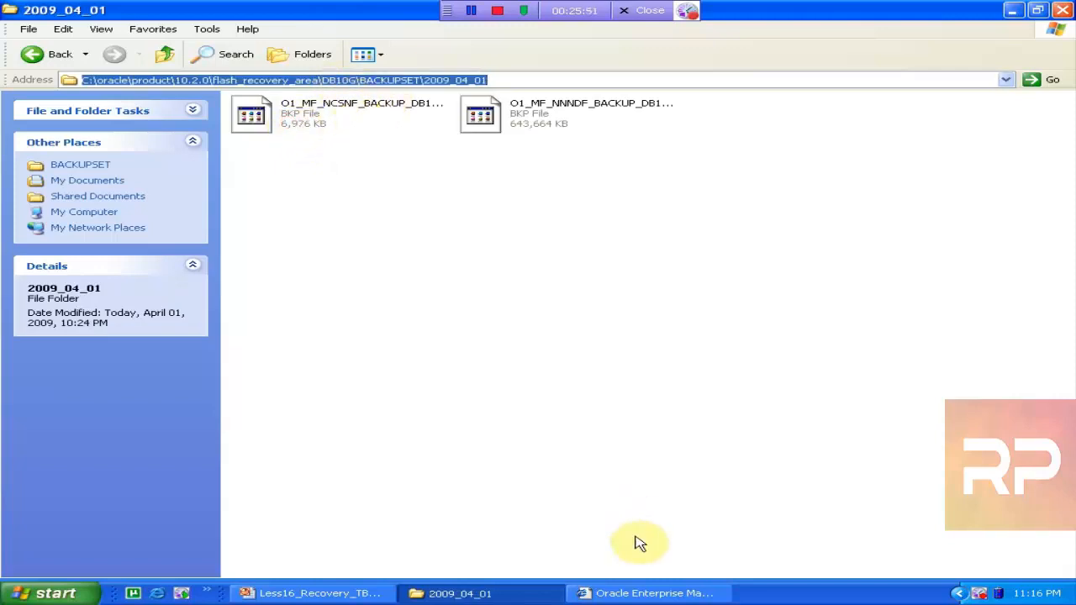
{"action": "left_click", "coordinate": [632, 592]}
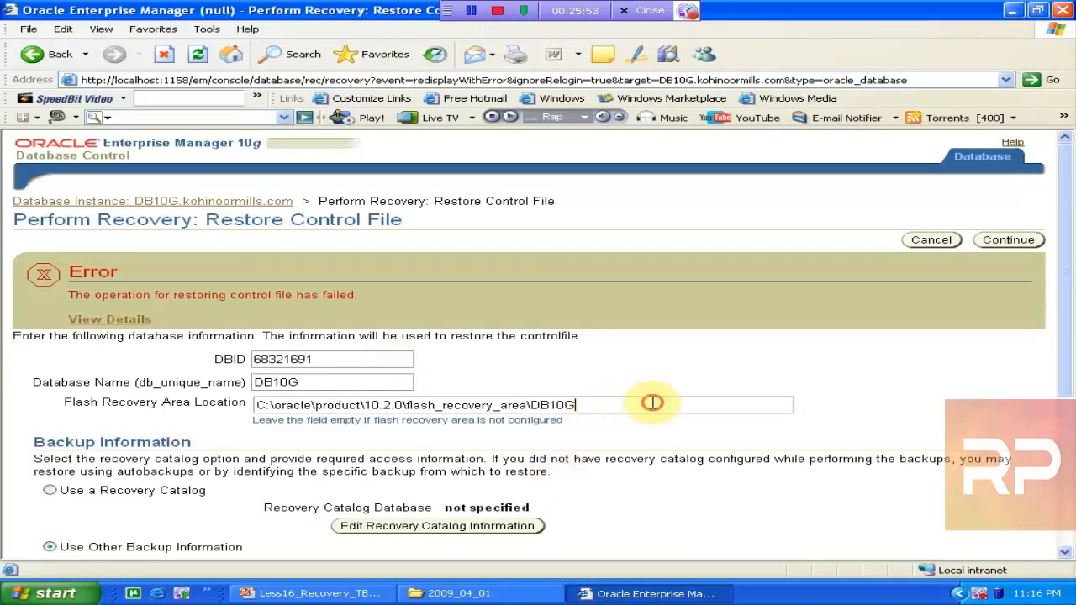
Change Flash Recovery Area Location to ...\DB10G\BACKUPSET\2009_04_01, keeping Use an Autobackup, and continue
{"action": "left_click_drag", "start_coordinate": [648, 405], "coordinate": [243, 370]}
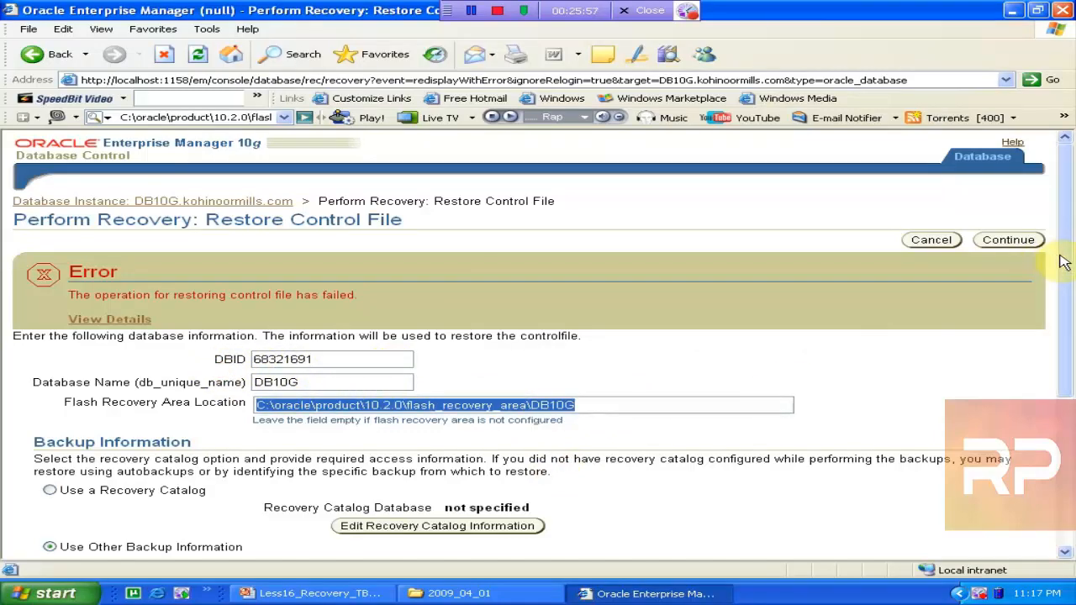
{"action": "left_click_drag", "start_coordinate": [1064, 262], "coordinate": [1069, 368]}
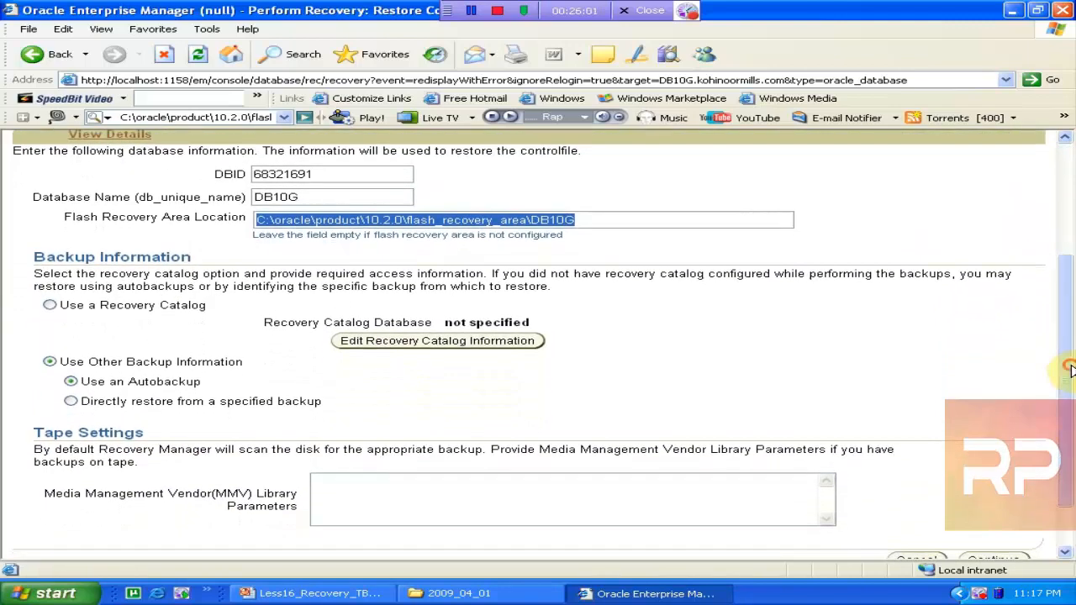
{"action": "left_click", "coordinate": [73, 403]}
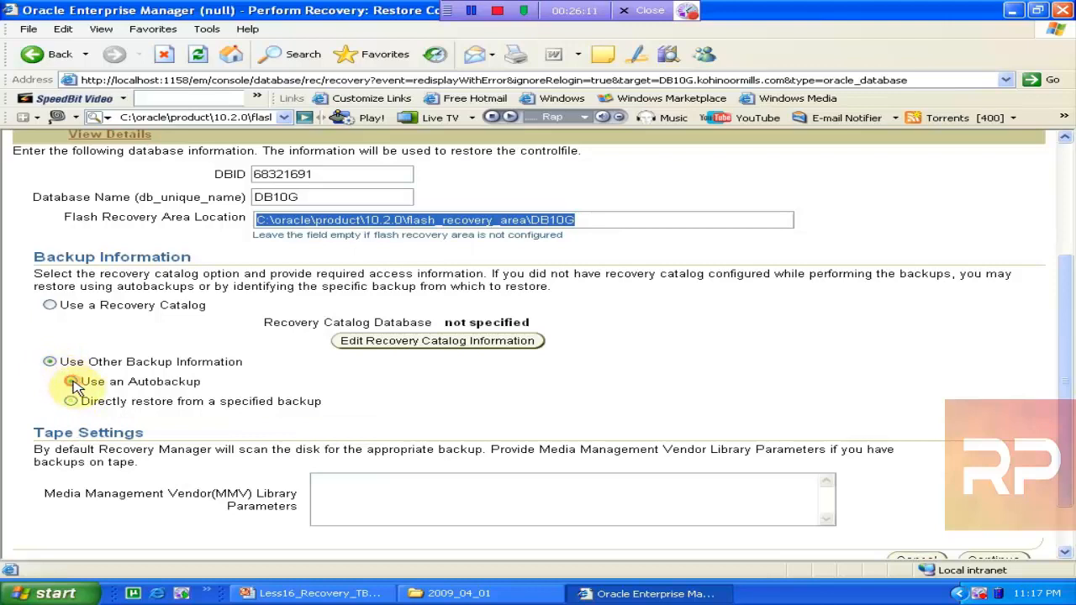
{"action": "left_click", "coordinate": [72, 382]}
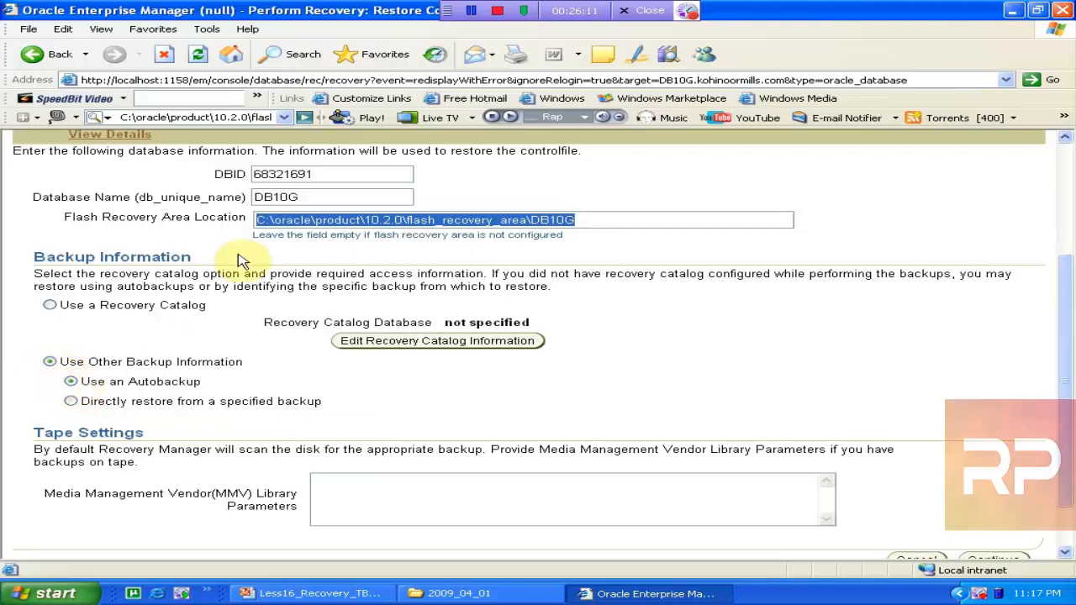
{"action": "right_click", "coordinate": [505, 224]}
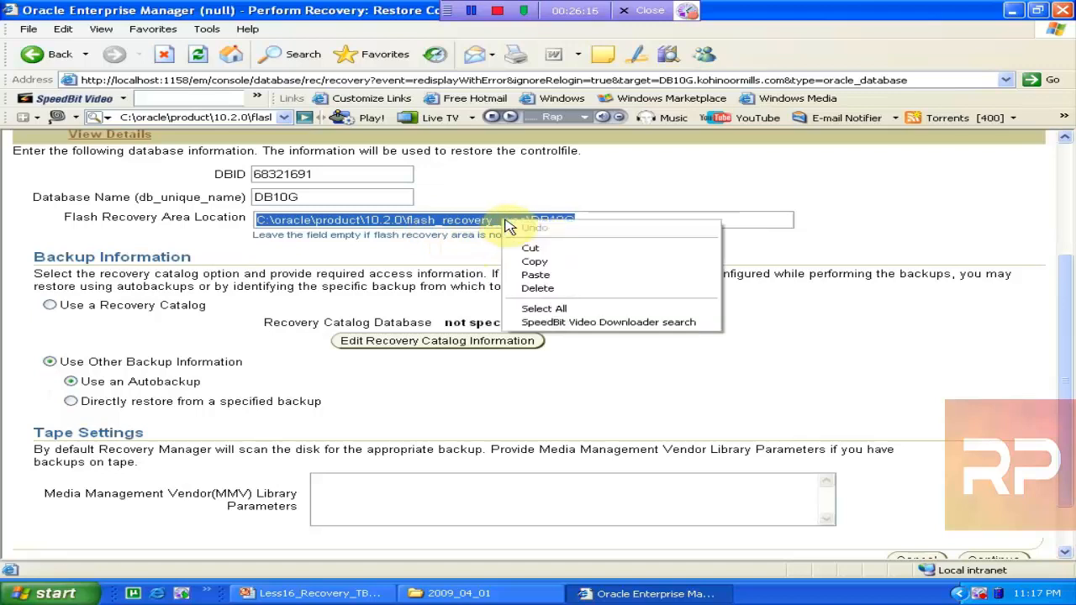
{"action": "left_click", "coordinate": [578, 276]}
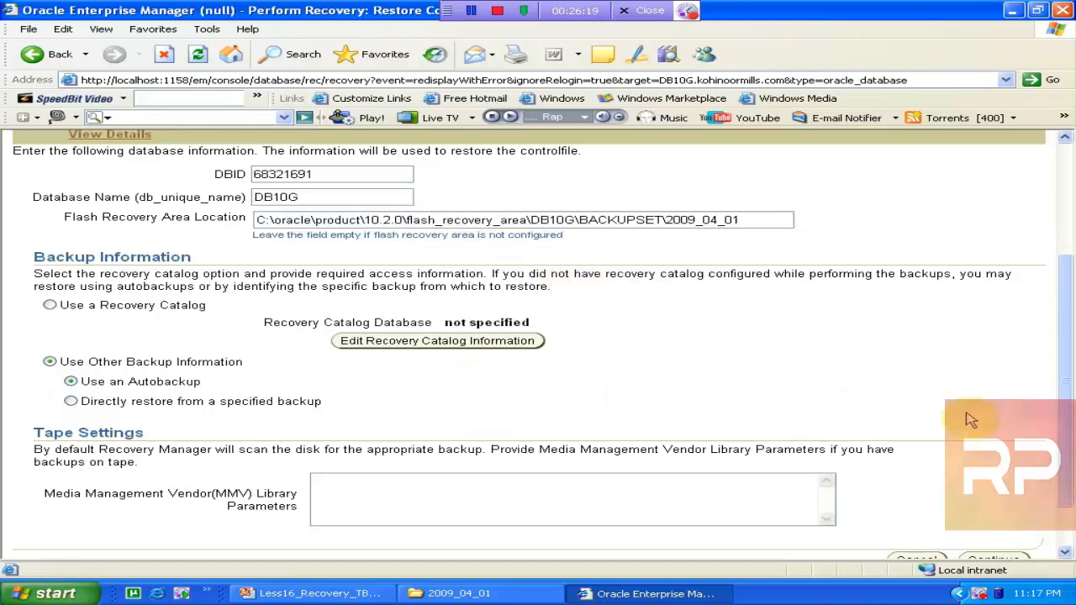
{"action": "scroll", "coordinate": [1067, 406], "scroll_direction": "down", "scroll_amount": 2}
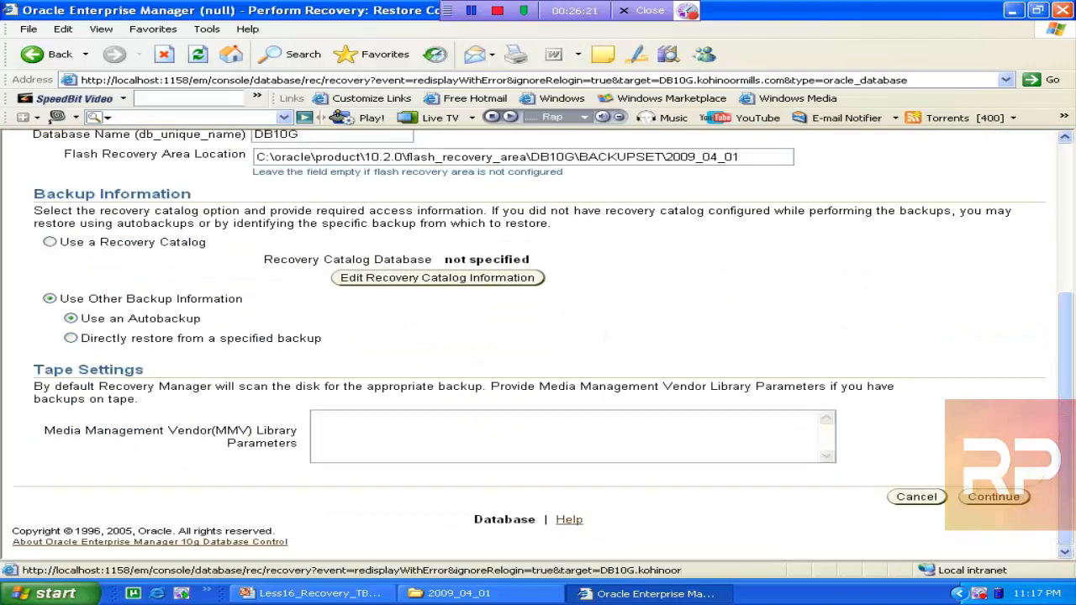
{"action": "left_click", "coordinate": [994, 497]}
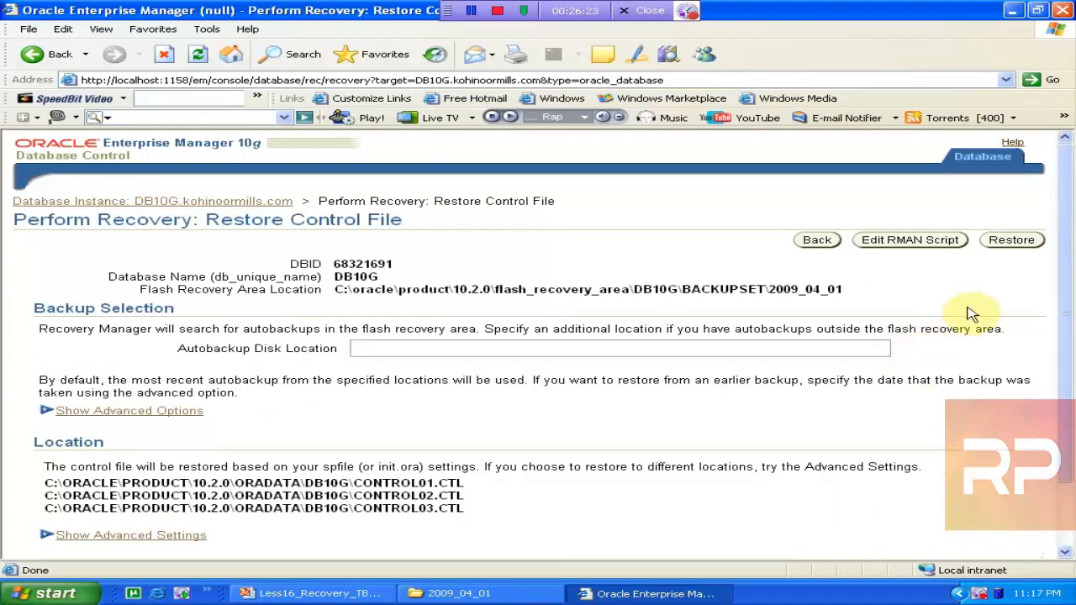
Run the autobackup control file restore from BACKUPSET\2009_04_01, confirm, and review the returned failure
{"action": "left_click", "coordinate": [1014, 241]}
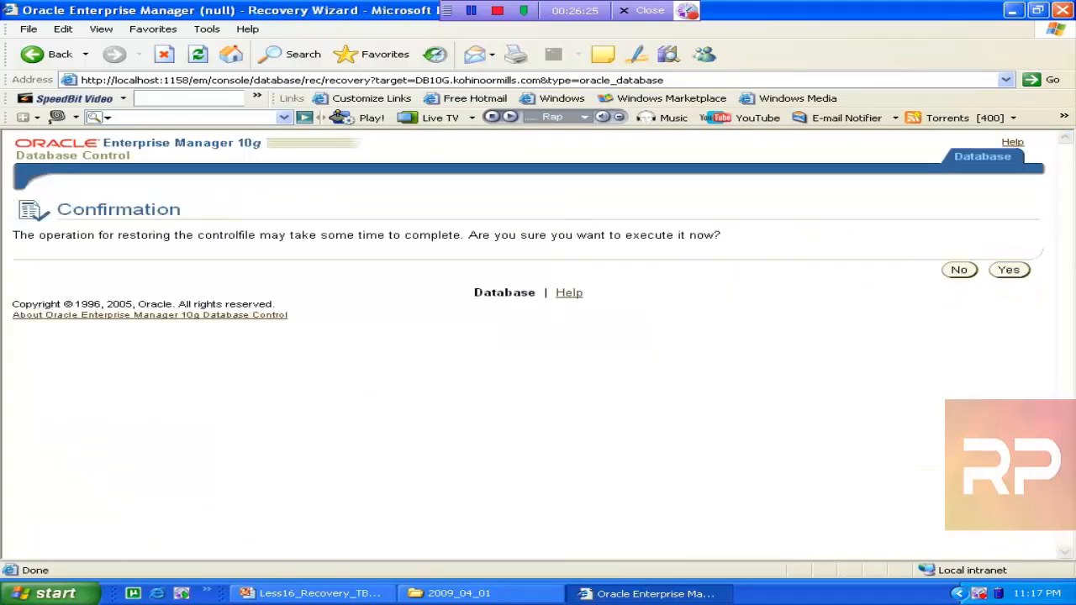
{"action": "left_click", "coordinate": [1011, 269]}
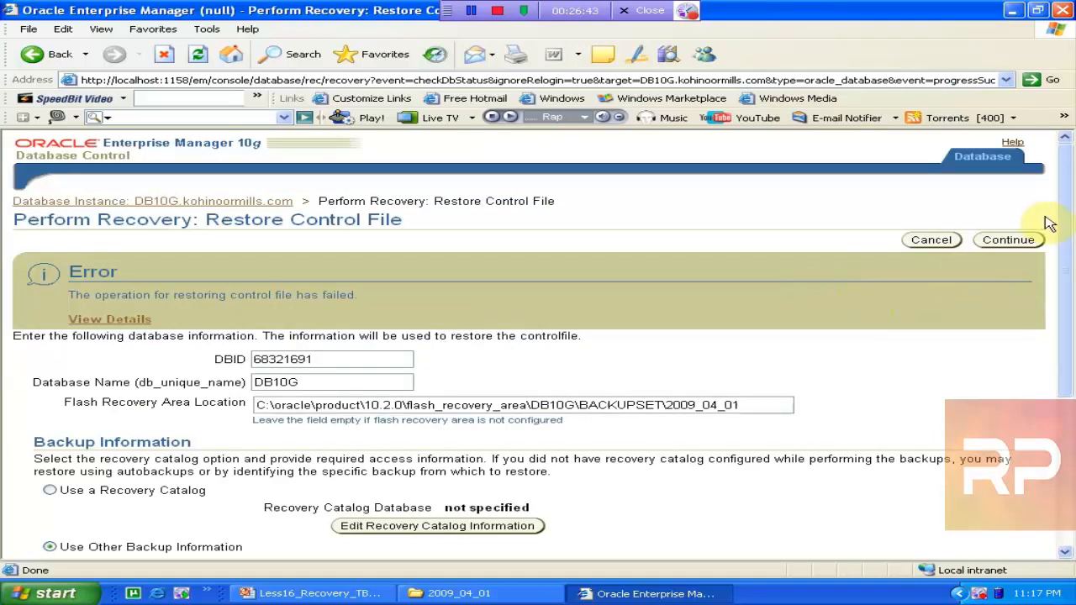
{"action": "left_click_drag", "start_coordinate": [1061, 221], "coordinate": [1073, 319]}
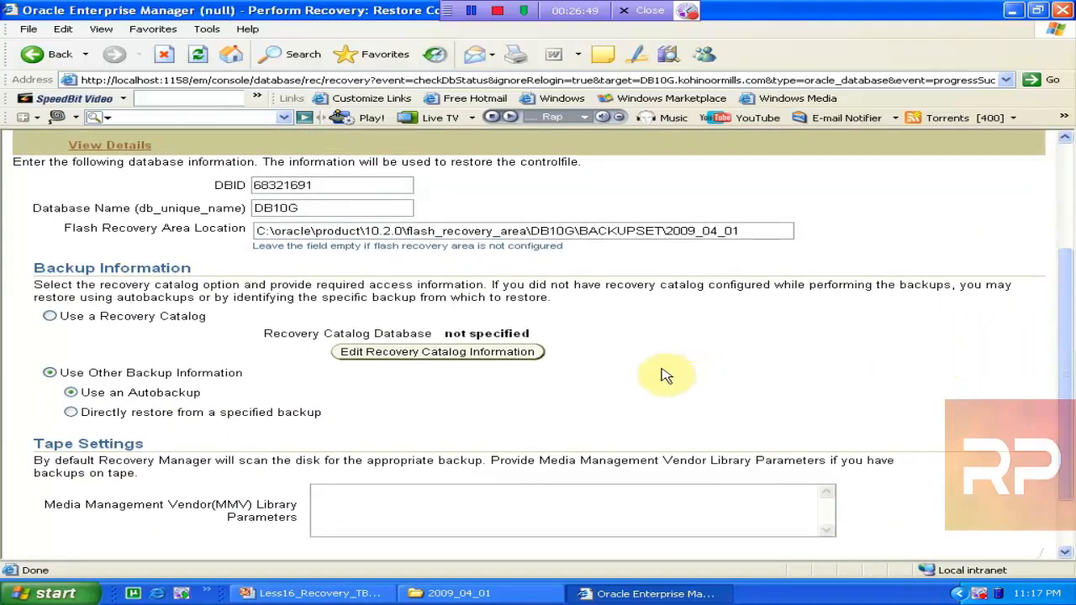
Select 'Directly restore from a specified backup' and continue to the backup-selection step
{"action": "left_click", "coordinate": [71, 412]}
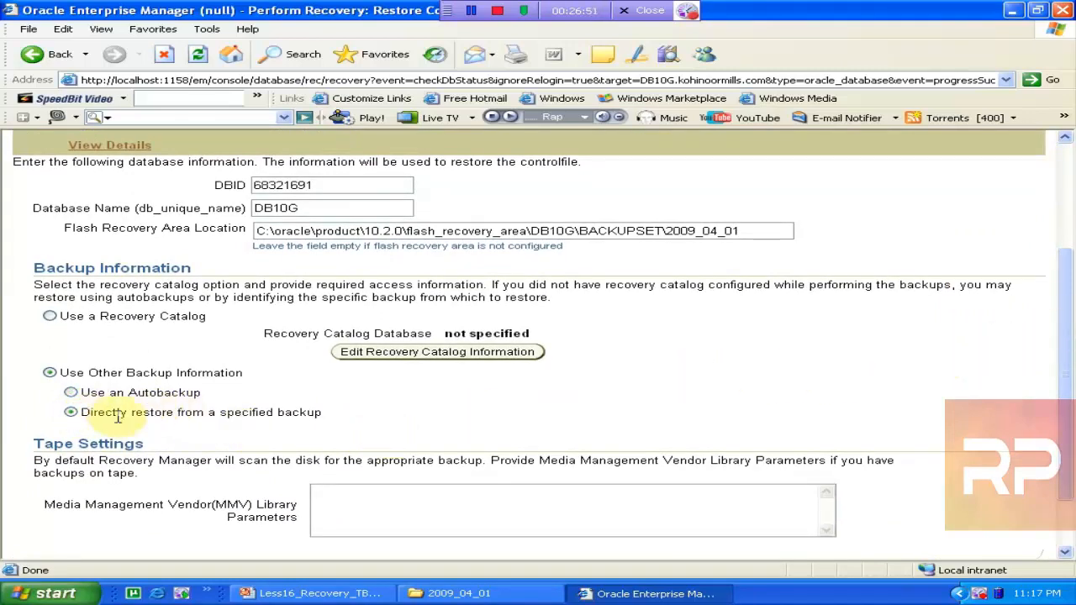
{"action": "scroll", "coordinate": [1064, 363], "scroll_direction": "down", "scroll_amount": 2}
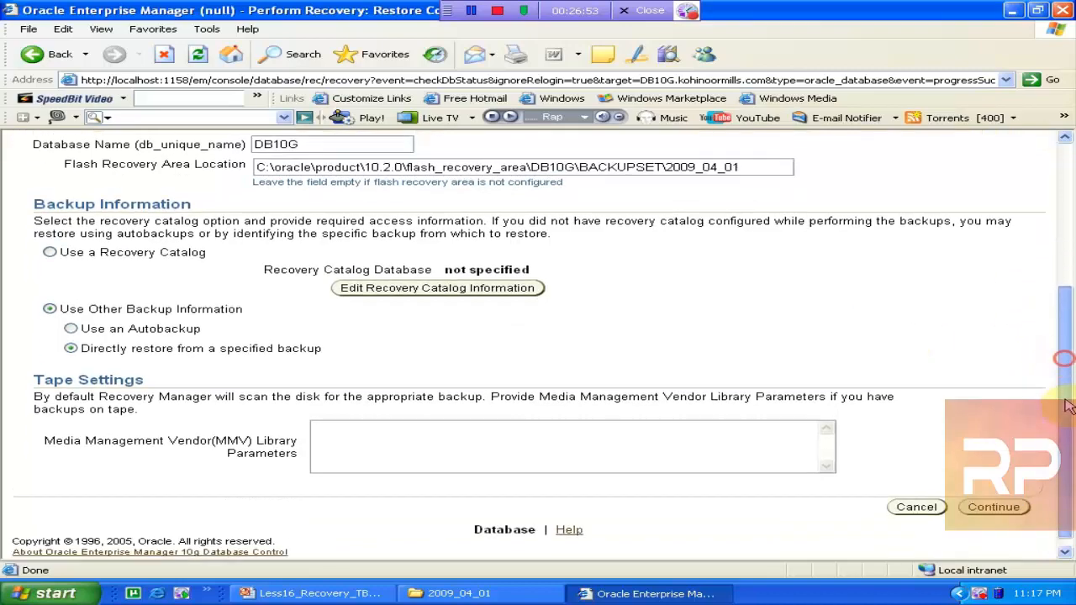
{"action": "scroll", "coordinate": [1059, 387], "scroll_direction": "up", "scroll_amount": 2}
{"action": "left_click_drag", "start_coordinate": [1058, 391], "coordinate": [1052, 491]}
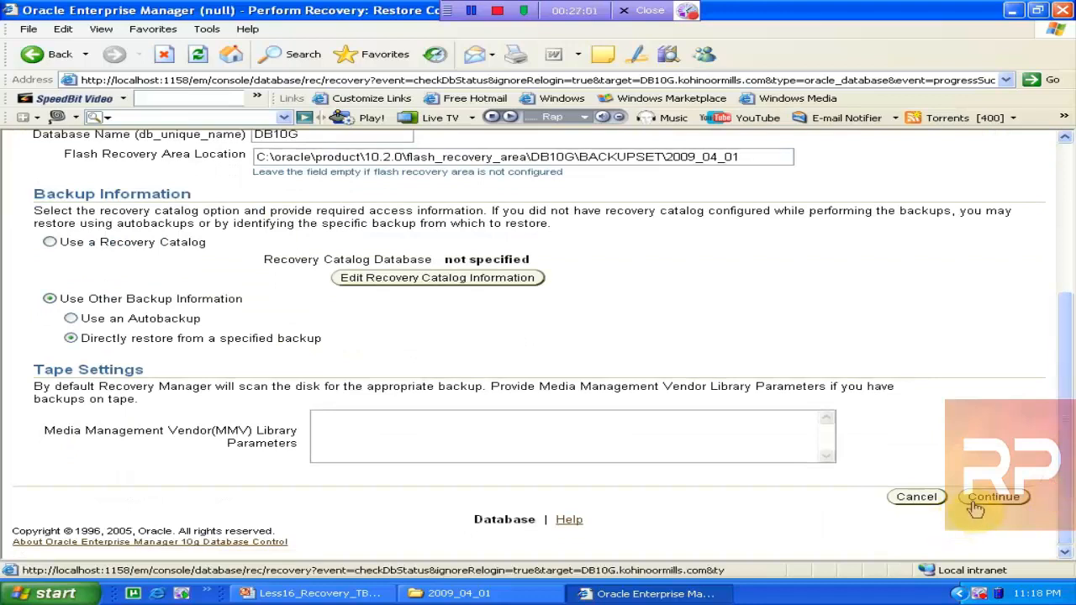
{"action": "left_click", "coordinate": [993, 497]}
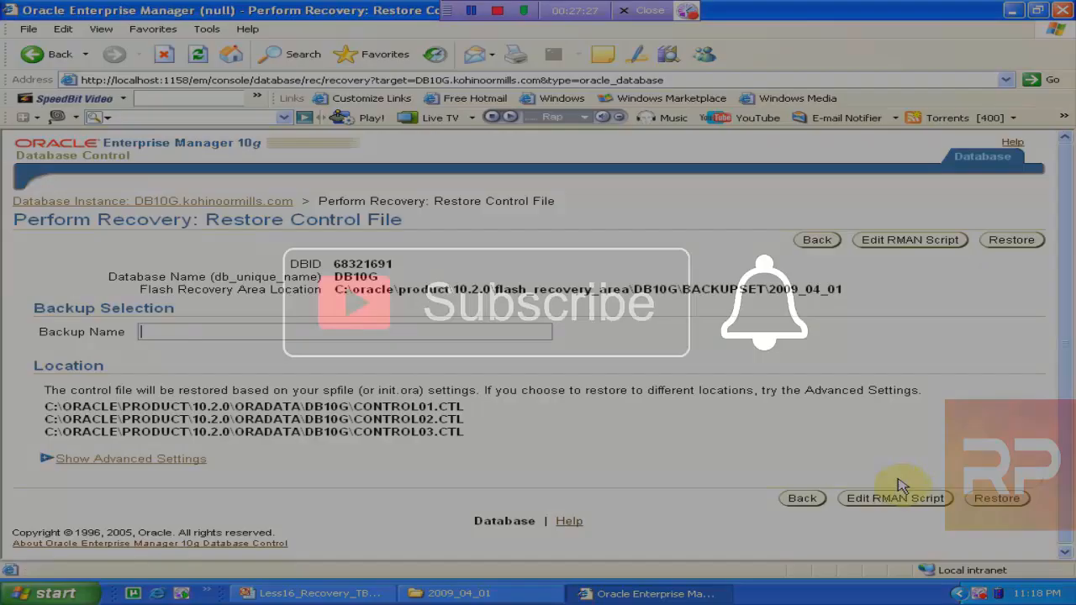
Run the restore with an empty Backup Name, confirm with Yes, and scroll through the error
{"action": "left_click", "coordinate": [997, 498]}
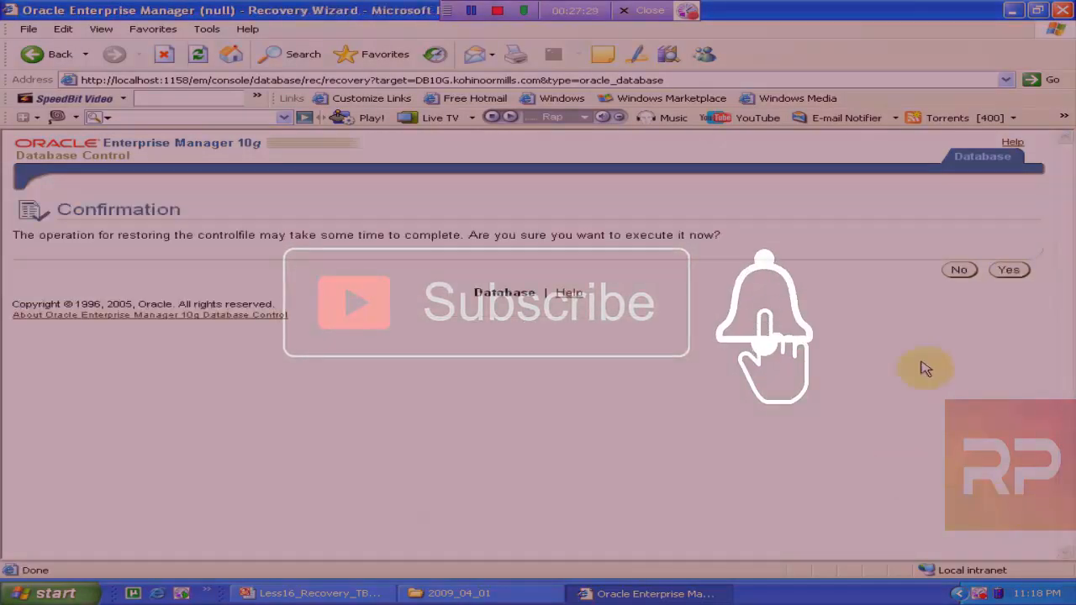
{"action": "left_click", "coordinate": [1009, 270]}
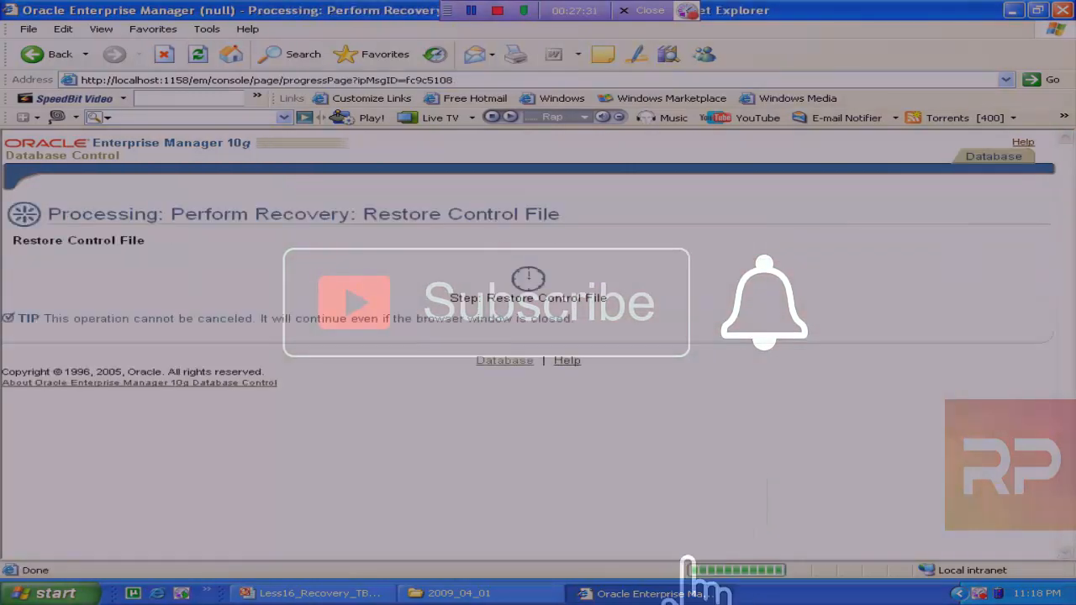
{"action": "left_click", "coordinate": [515, 595]}
{"action": "left_click", "coordinate": [631, 594]}
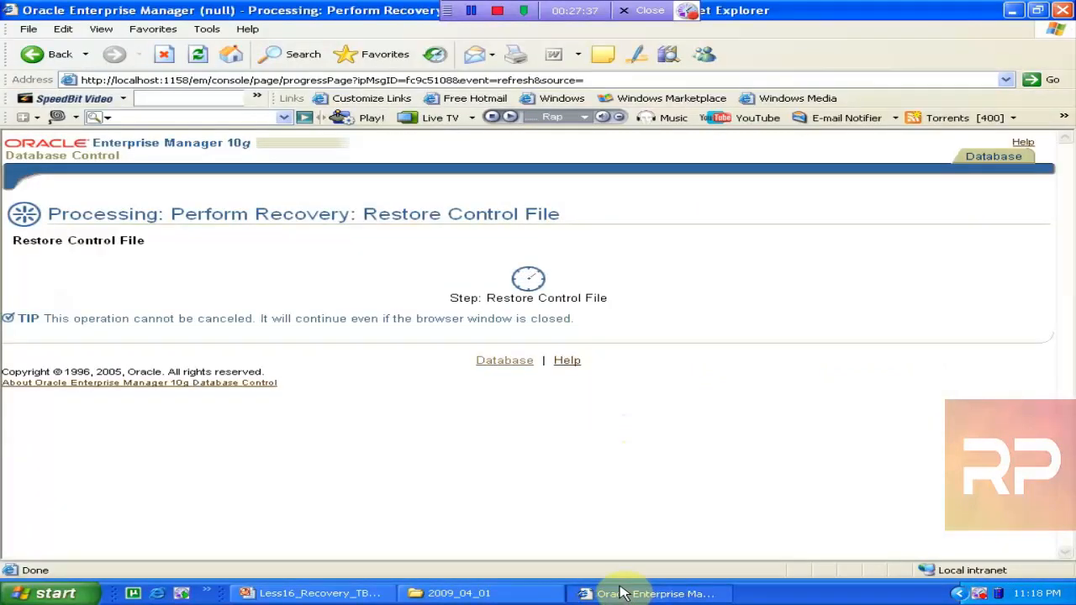
{"action": "left_click", "coordinate": [616, 580]}
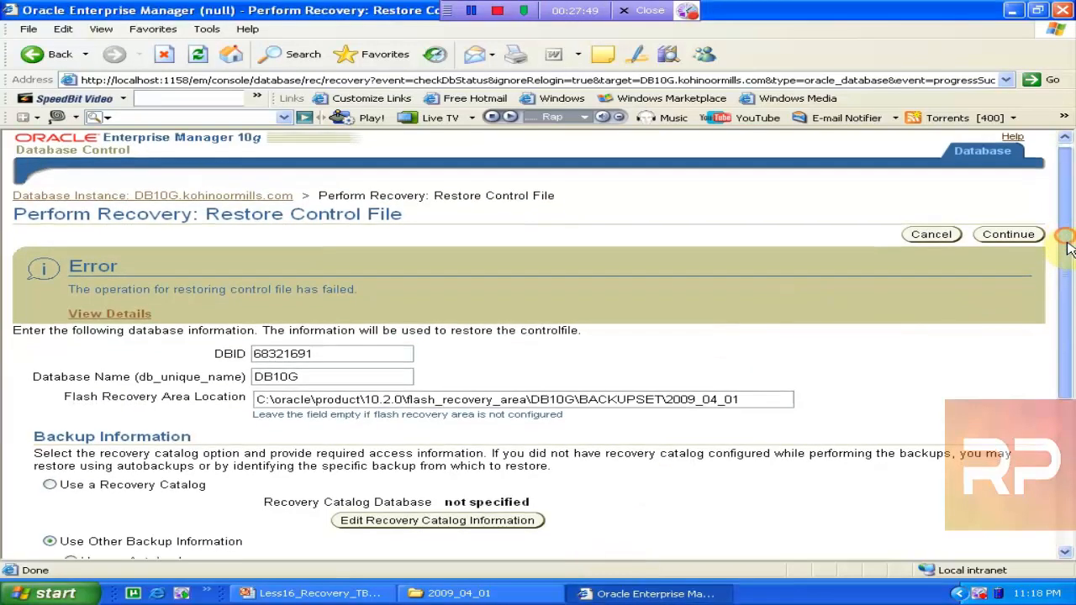
{"action": "left_click_drag", "start_coordinate": [1069, 243], "coordinate": [1073, 388]}
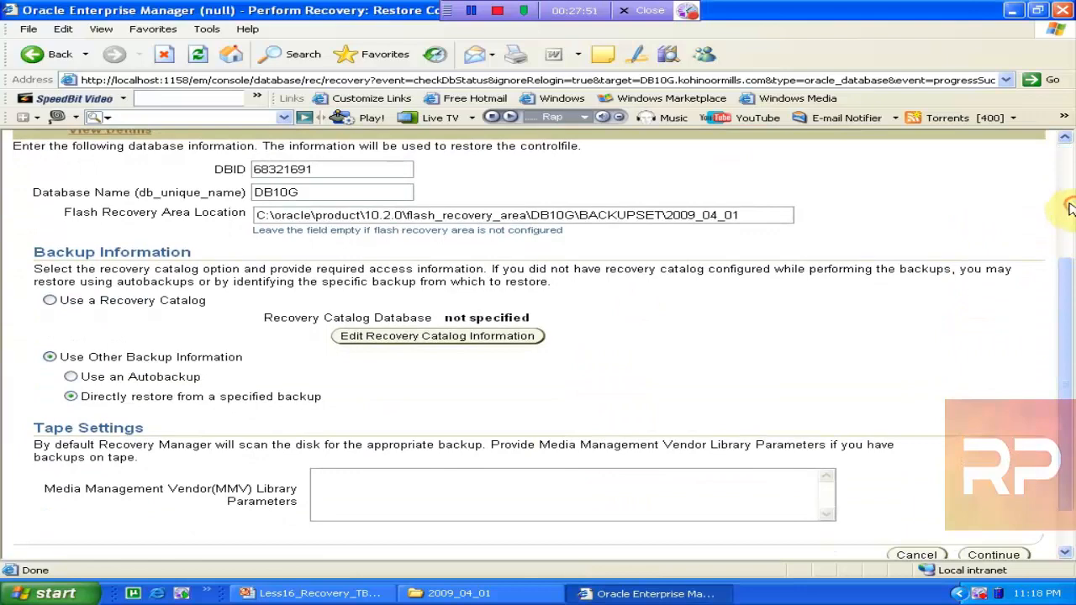
{"action": "left_click_drag", "start_coordinate": [1064, 300], "coordinate": [1071, 168]}
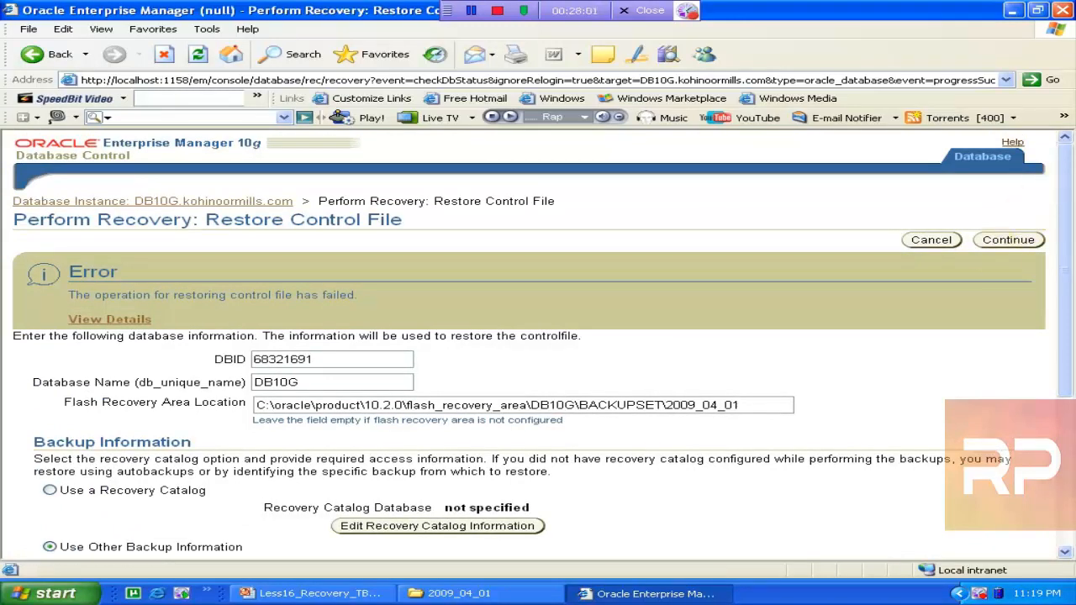
Inspect the 6,976 KB and 643,664 KB BKP files in 2009_04_01, then continue in Enterprise Manager
{"action": "left_click", "coordinate": [454, 594]}
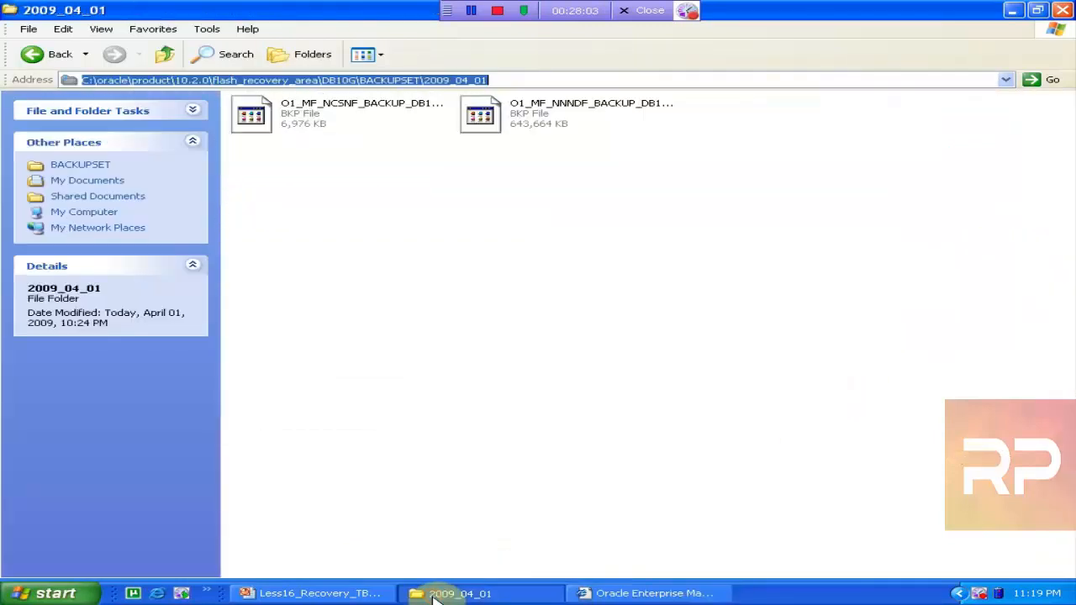
{"action": "left_click", "coordinate": [271, 128]}
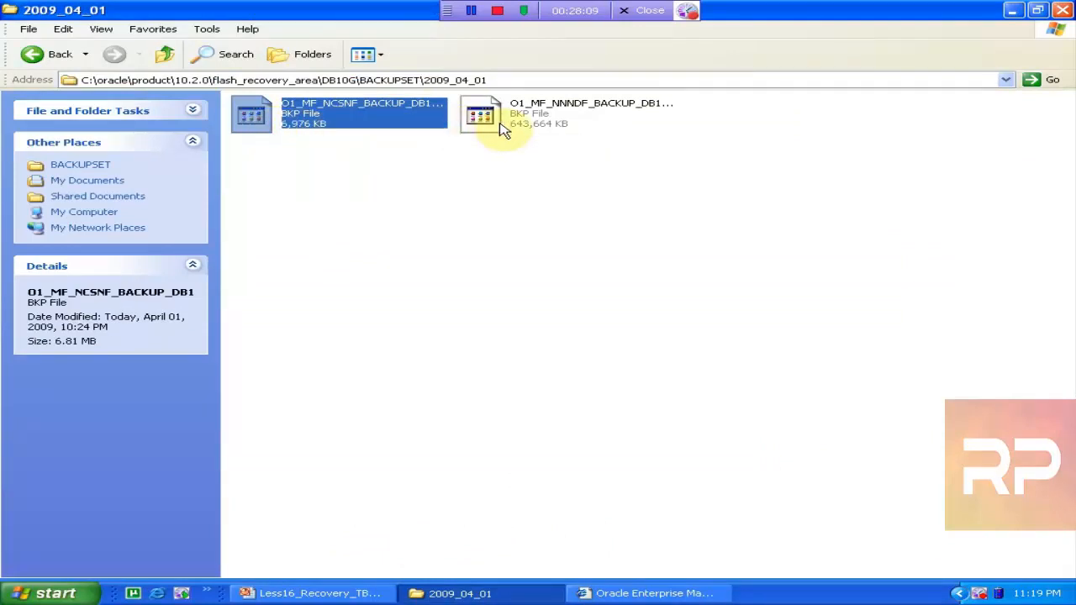
{"action": "left_click", "coordinate": [503, 124]}
{"action": "left_click", "coordinate": [273, 133]}
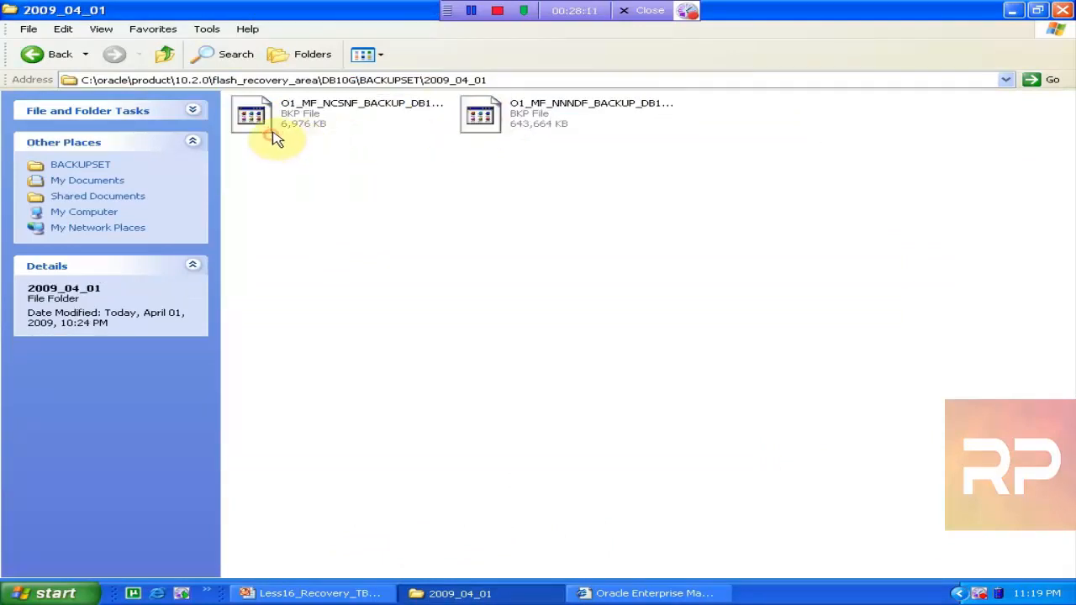
{"action": "left_click", "coordinate": [272, 129]}
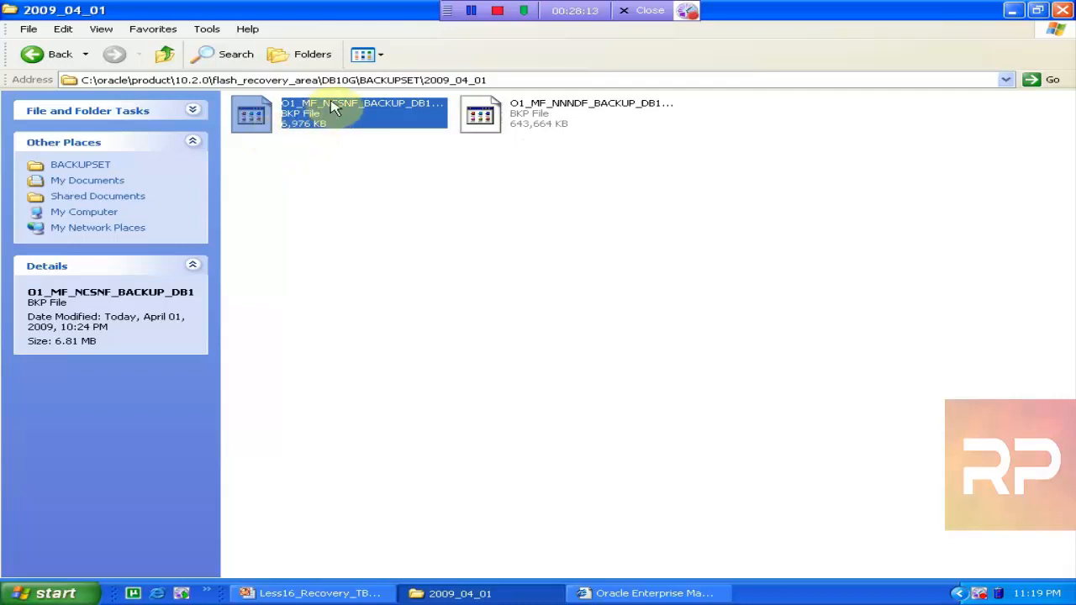
{"action": "left_click", "coordinate": [343, 80]}
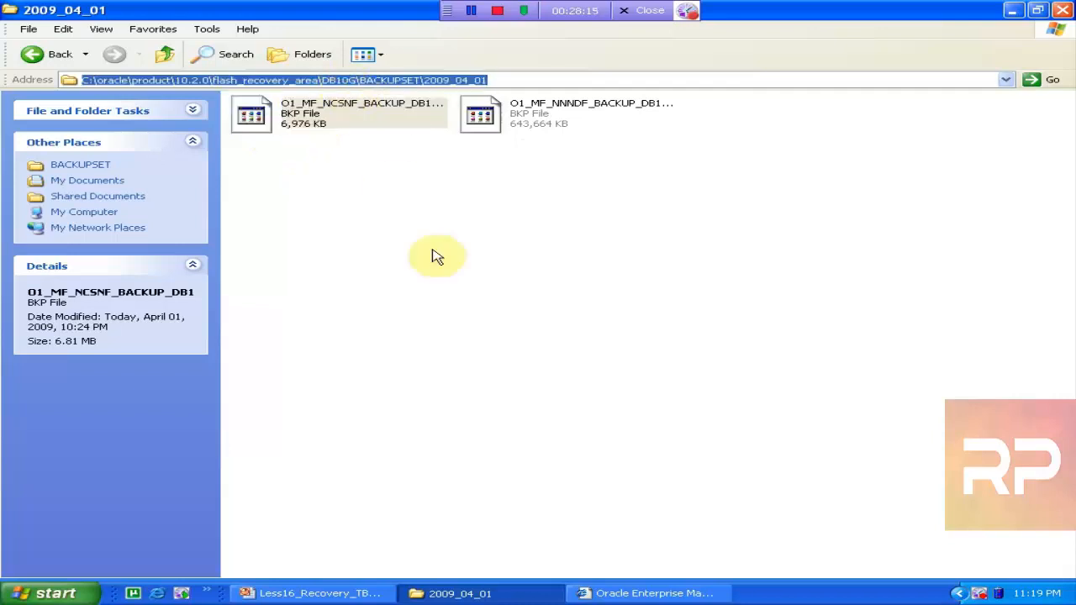
{"action": "left_click", "coordinate": [584, 590]}
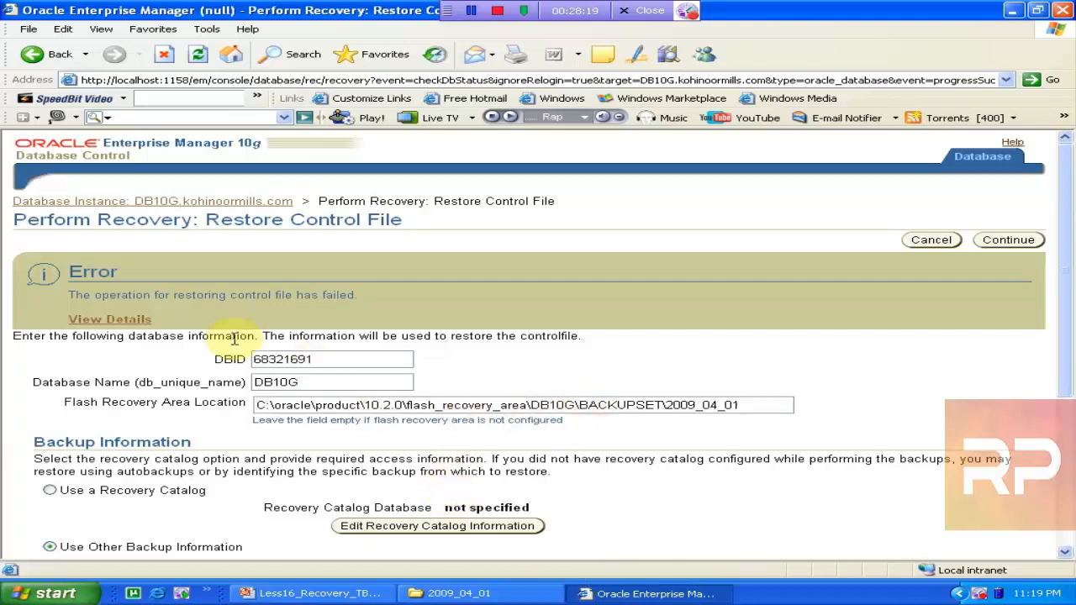
{"action": "left_click", "coordinate": [1009, 240]}
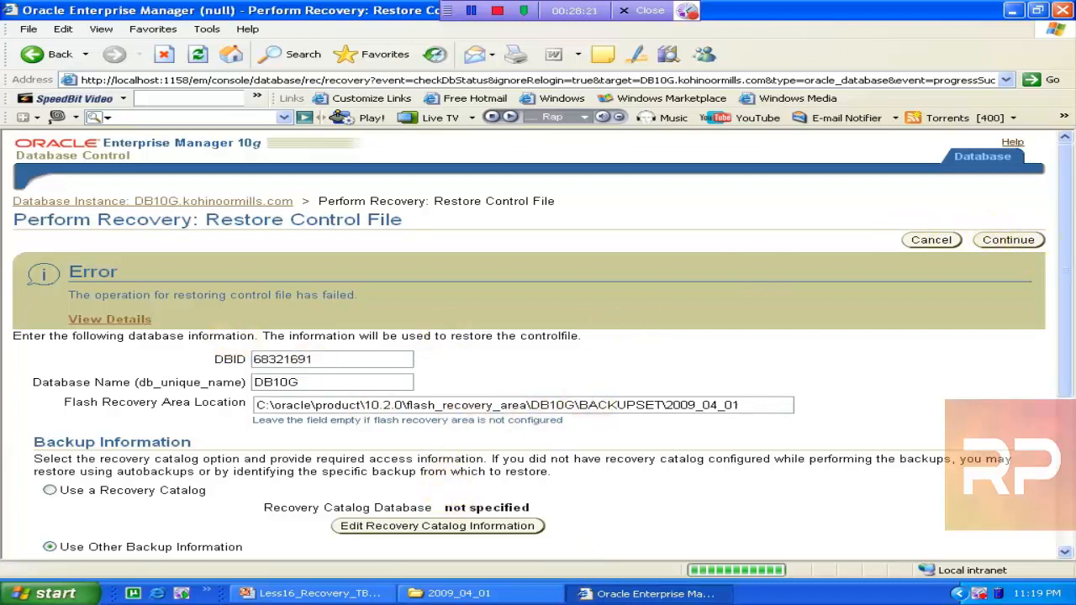
Fill Backup Name with the 2009_04_01 folder path plus the copied O1_MF_NCSNF_BACKUP_DB10G BKP file name
{"action": "left_click", "coordinate": [301, 332]}
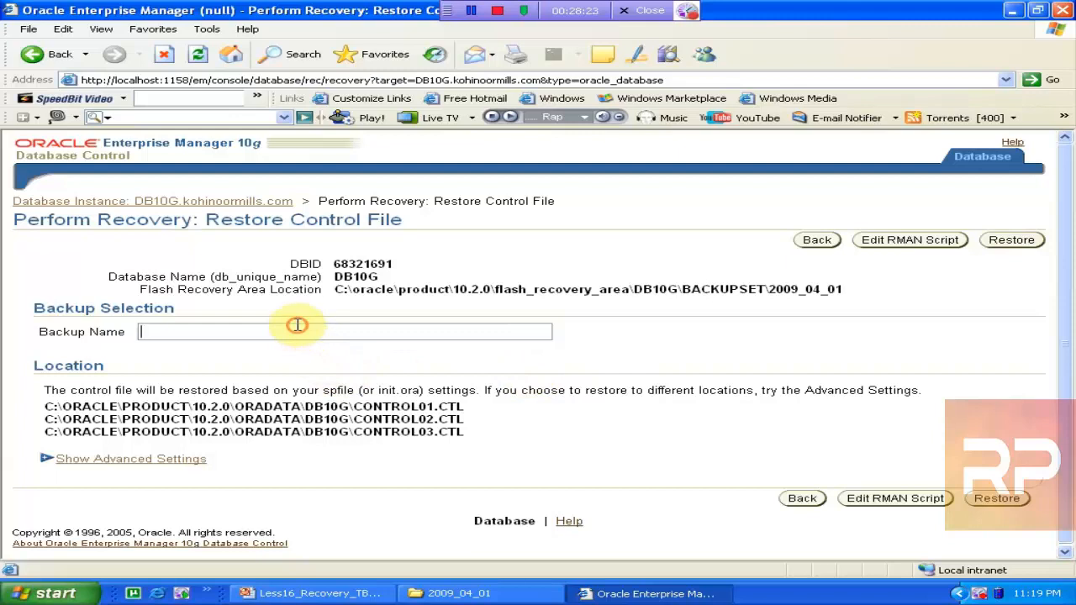
{"action": "key", "text": "ctrl+v"}
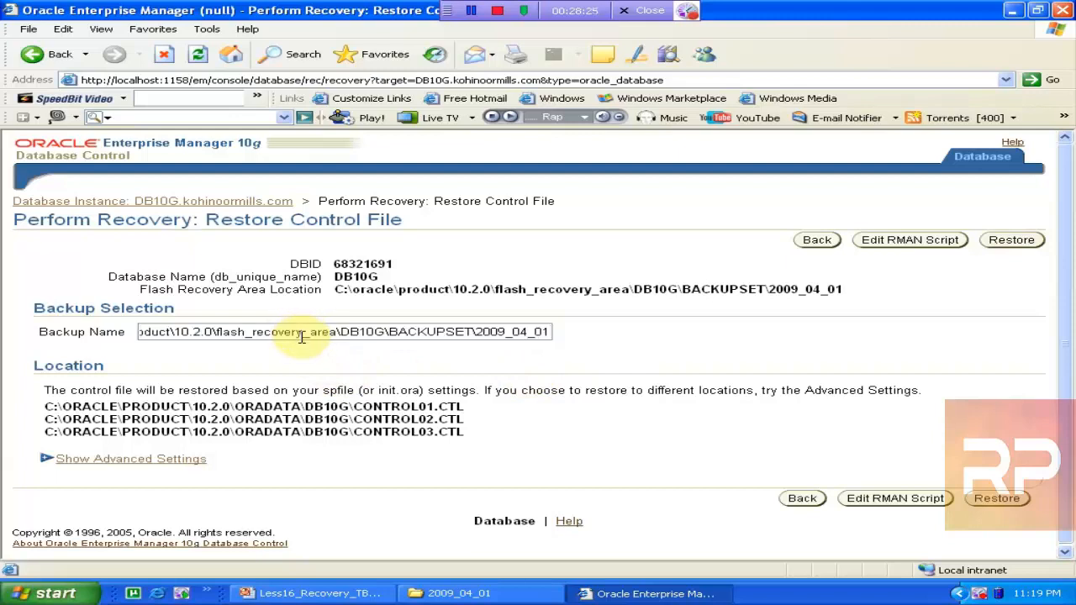
{"action": "type", "text": "\\"}
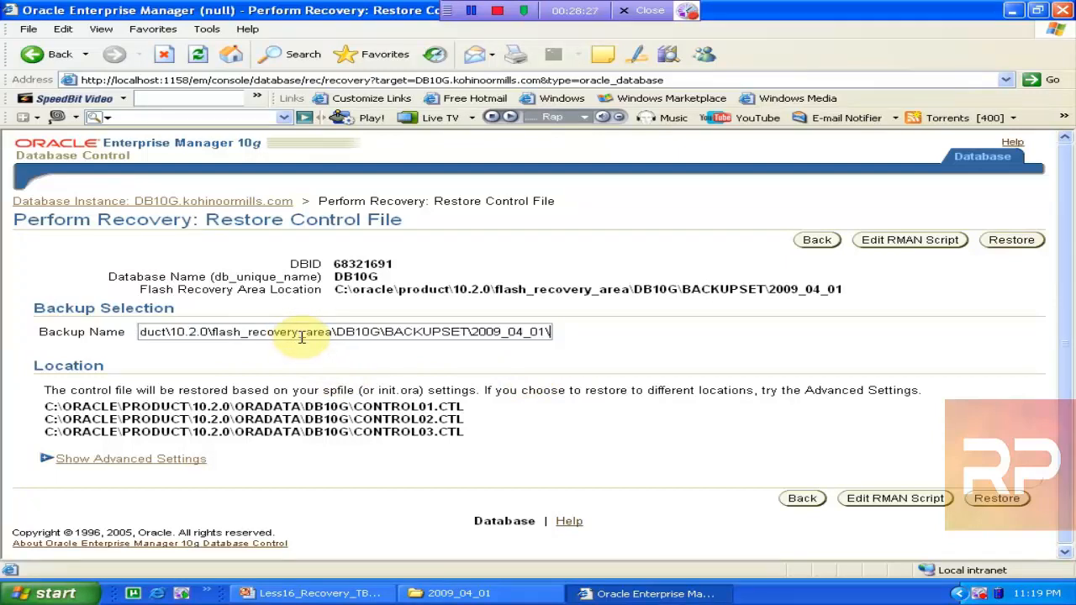
{"action": "left_click", "coordinate": [372, 594]}
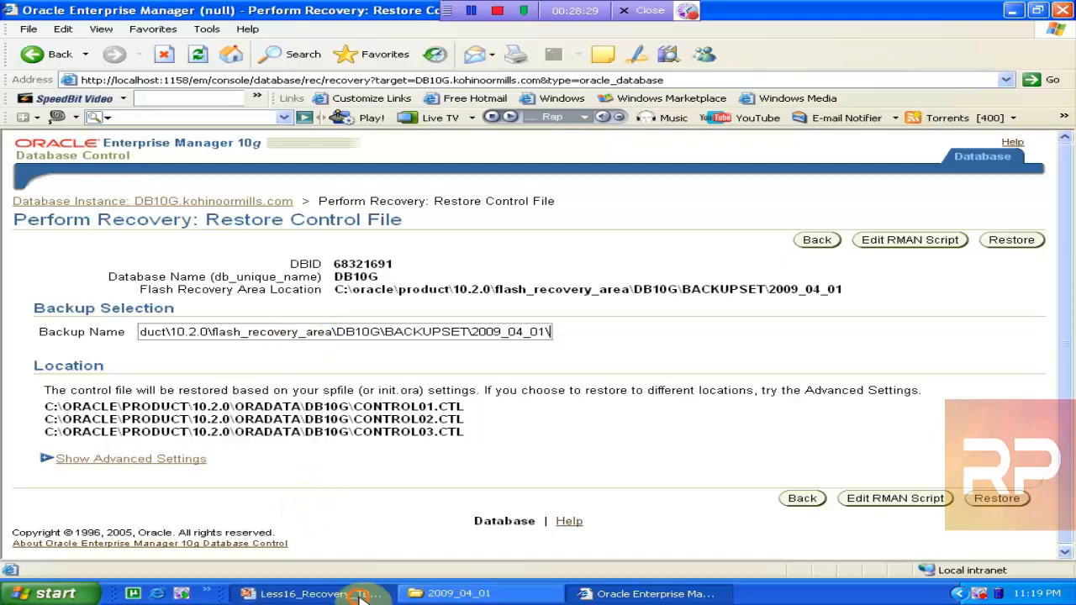
{"action": "left_click", "coordinate": [461, 593]}
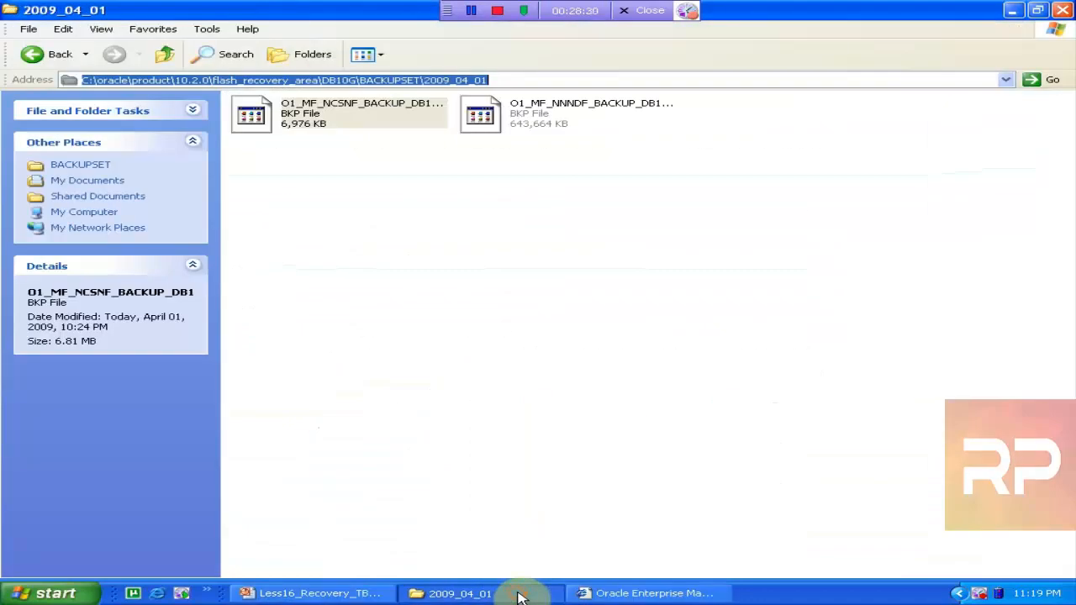
{"action": "left_click", "coordinate": [341, 116]}
{"action": "left_click", "coordinate": [340, 116]}
{"action": "right_click", "coordinate": [341, 115]}
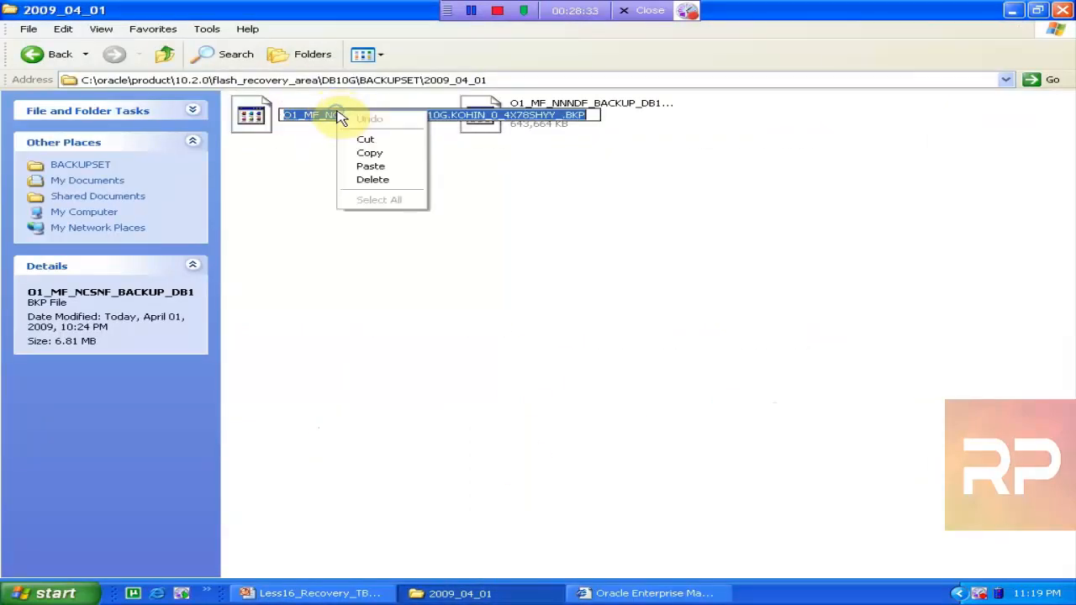
{"action": "left_click", "coordinate": [370, 153]}
{"action": "left_click", "coordinate": [643, 593]}
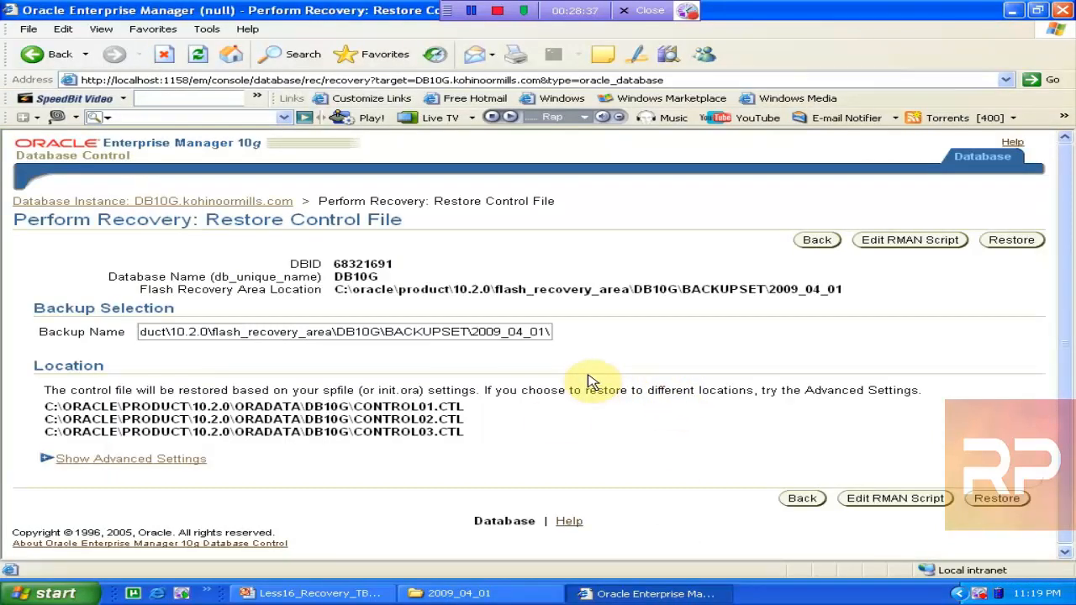
{"action": "key", "text": "ctrl+v"}
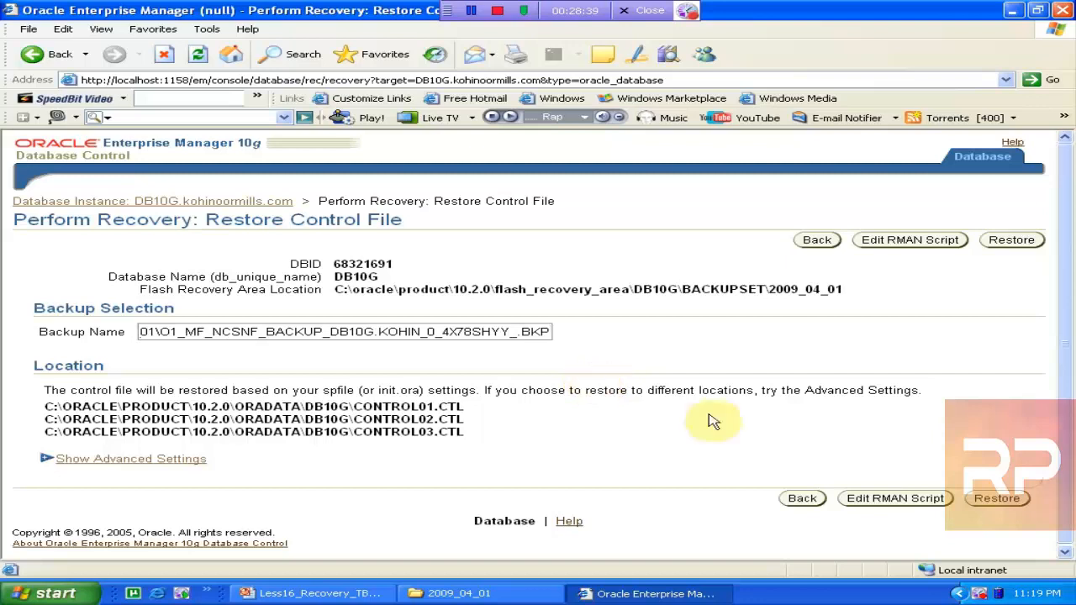
Run and confirm the DB10G control file restore, then bring up the 2009_04_01 backup folder
{"action": "left_click", "coordinate": [1012, 502]}
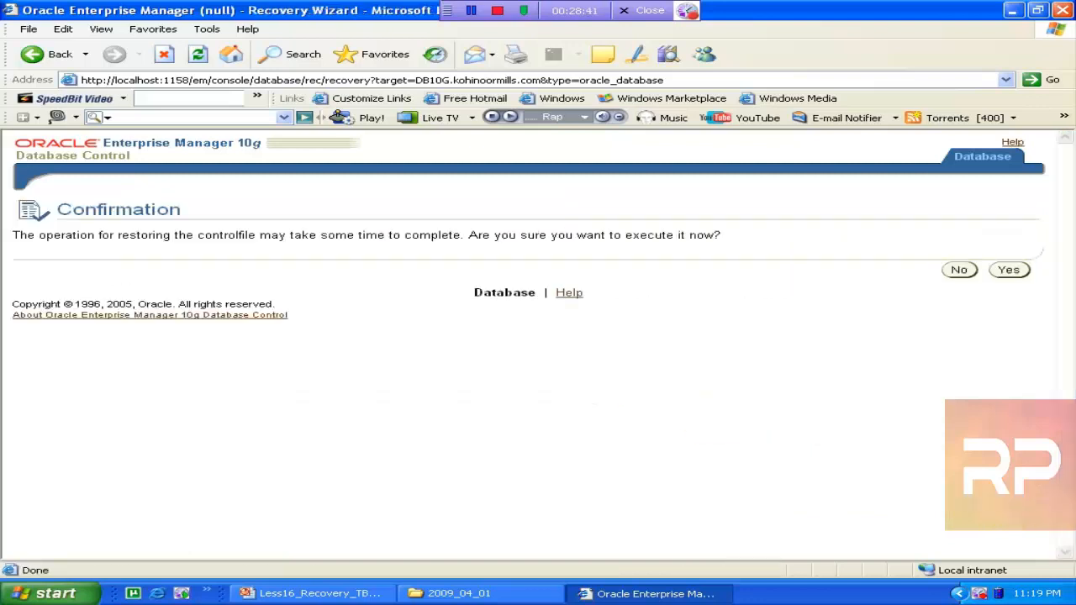
{"action": "left_click", "coordinate": [1009, 270]}
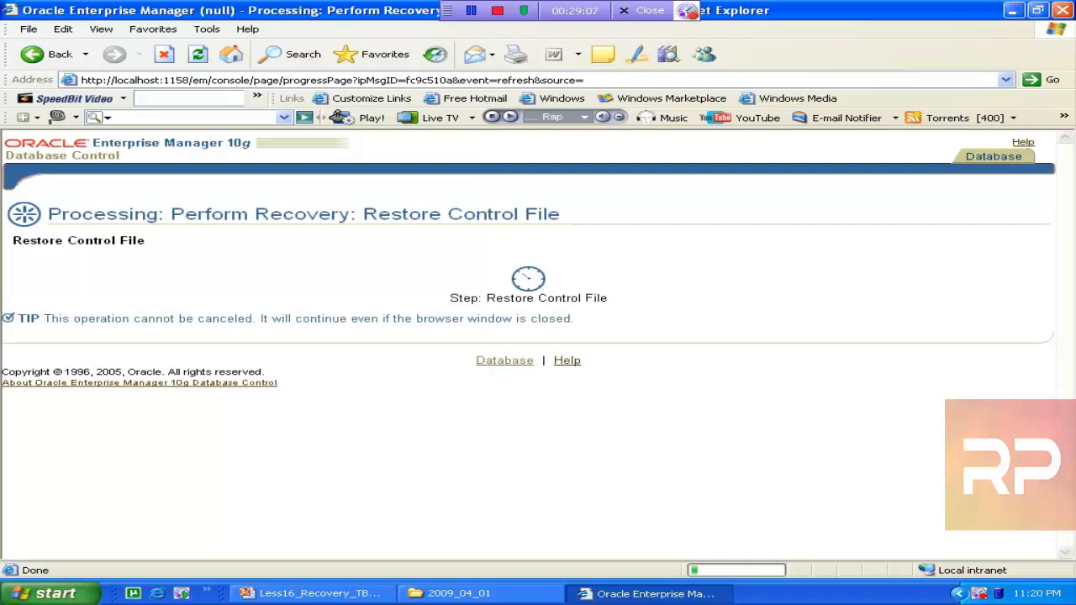
{"action": "left_click", "coordinate": [456, 593]}
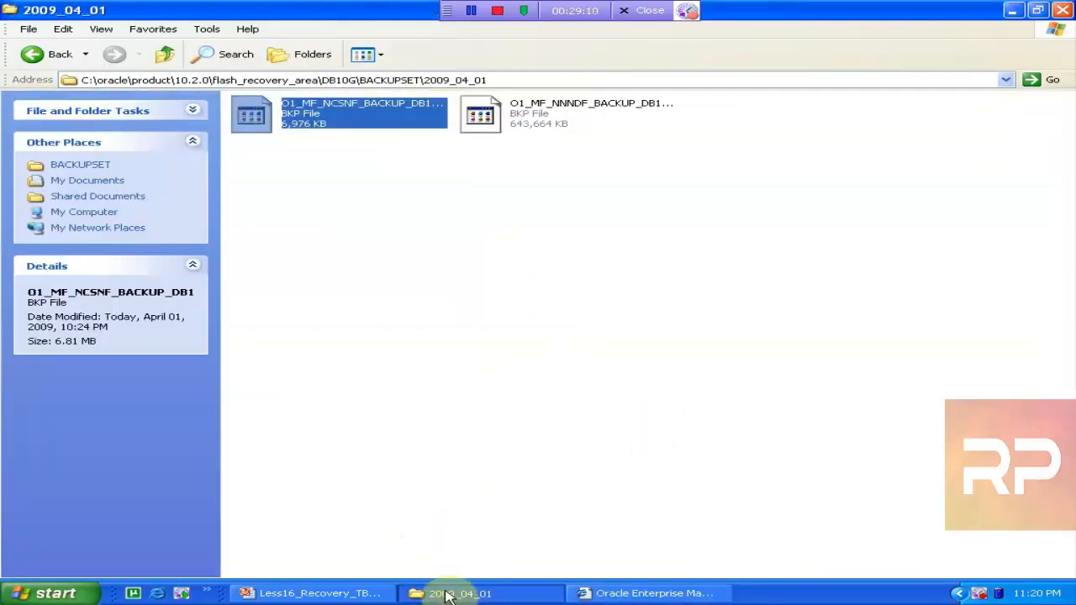
{"action": "left_click", "coordinate": [168, 56]}
{"action": "left_click", "coordinate": [168, 56]}
{"action": "left_click", "coordinate": [168, 55]}
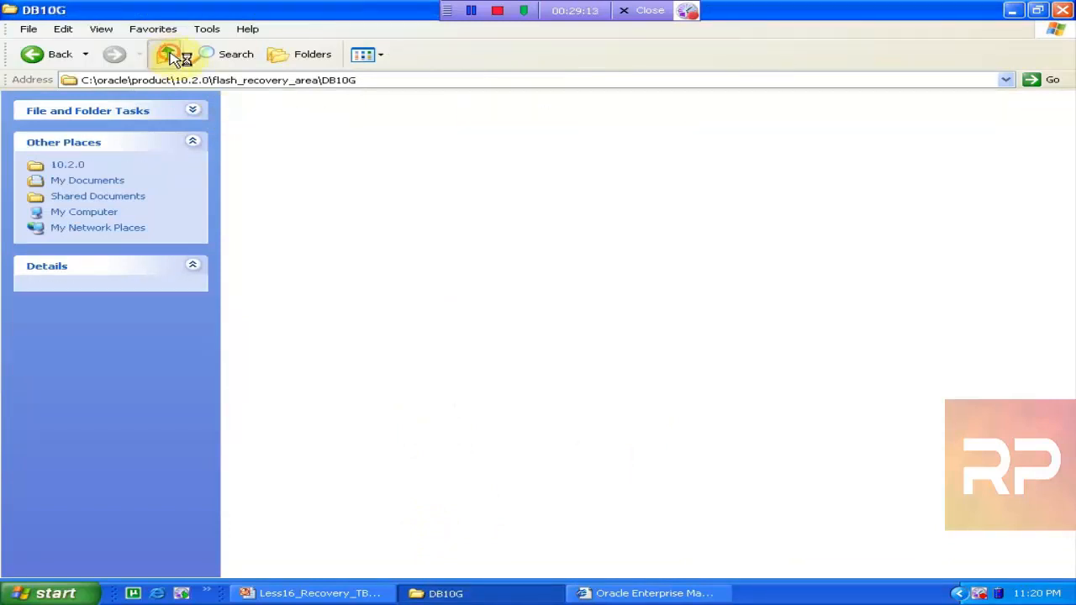
{"action": "left_click", "coordinate": [166, 55]}
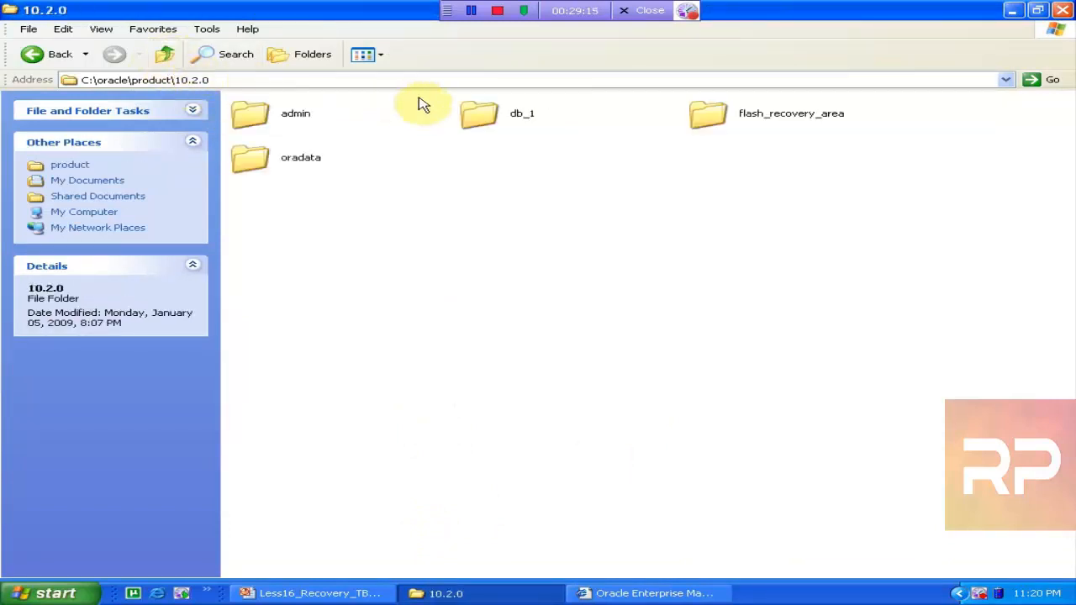
{"action": "double_click", "coordinate": [480, 113]}
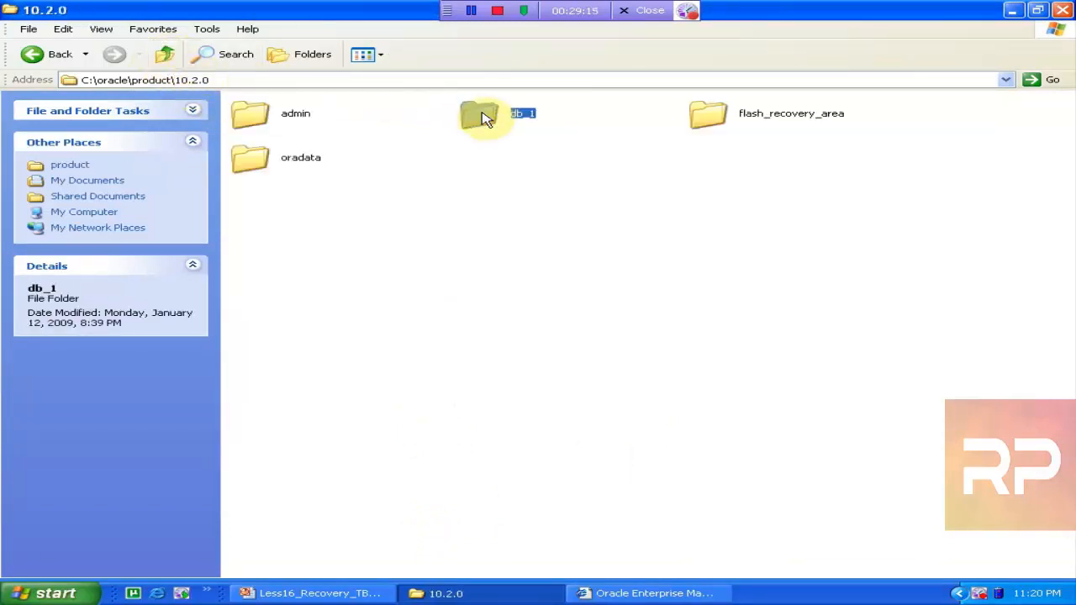
{"action": "left_click", "coordinate": [163, 57]}
{"action": "double_click", "coordinate": [243, 156]}
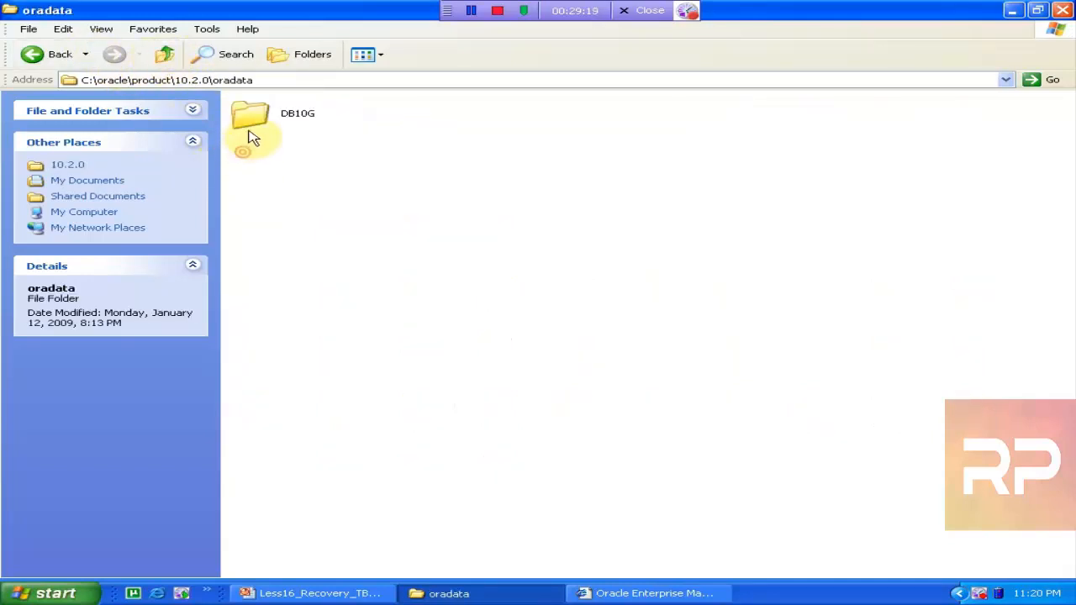
{"action": "double_click", "coordinate": [249, 133]}
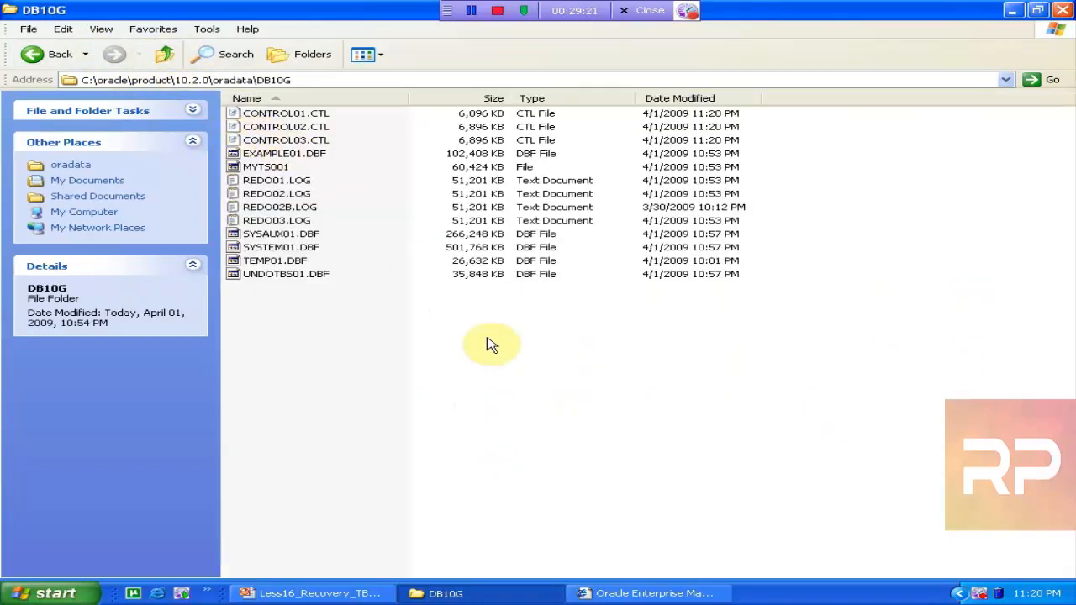
{"action": "left_click", "coordinate": [647, 593]}
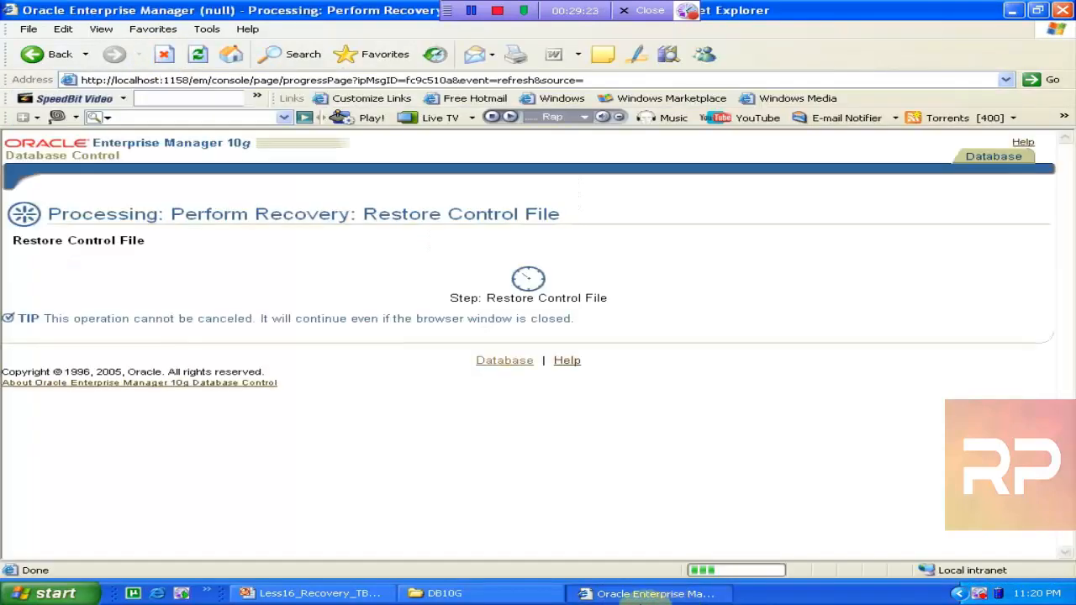
{"action": "left_click", "coordinate": [496, 595]}
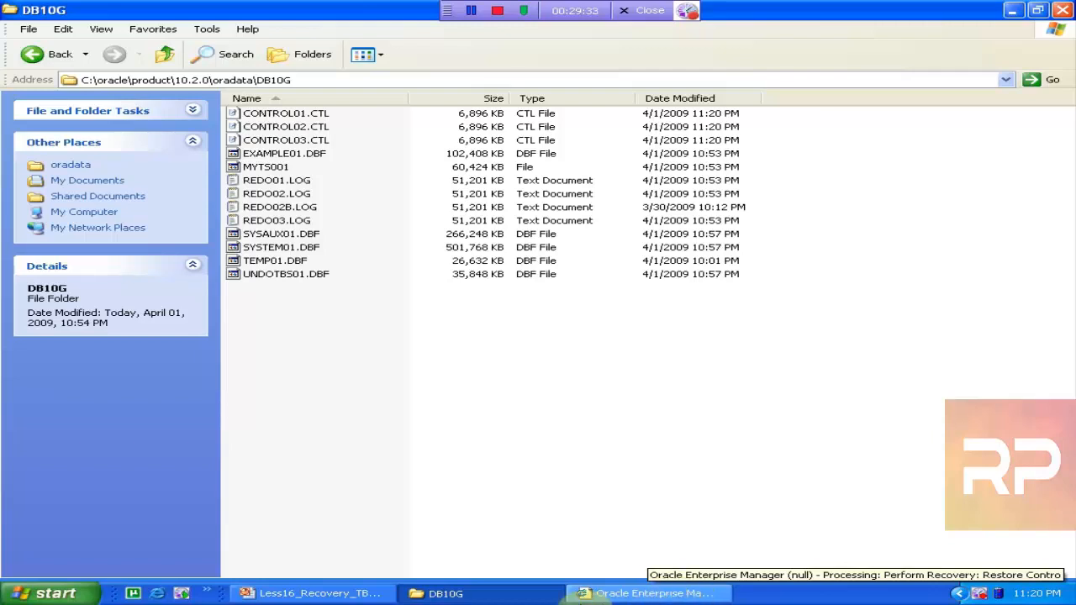
{"action": "left_click", "coordinate": [654, 593]}
{"action": "left_click", "coordinate": [499, 595]}
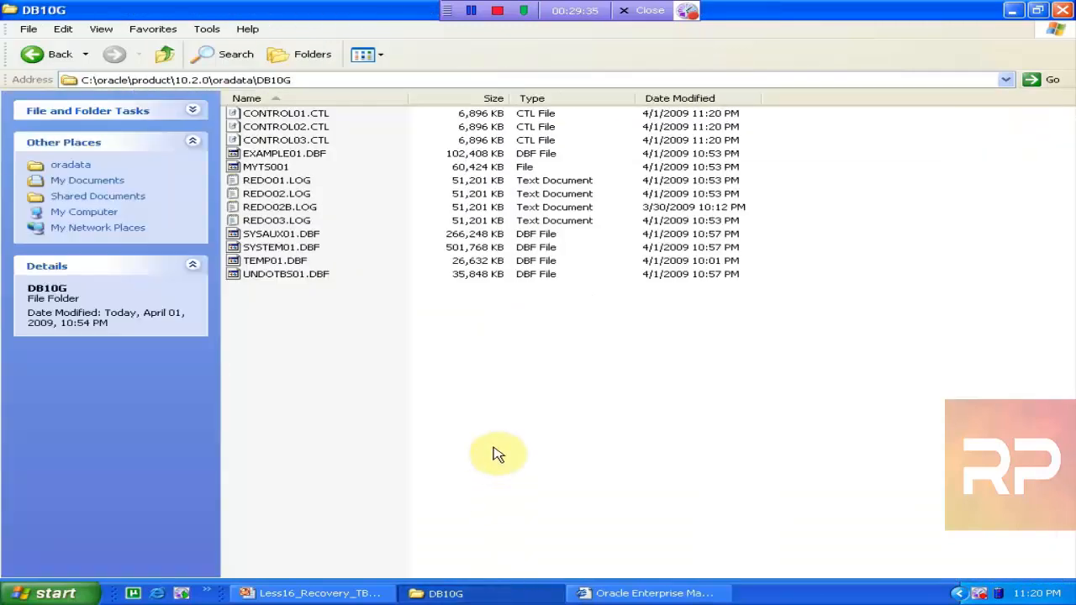
{"action": "left_click", "coordinate": [179, 69]}
{"action": "left_click", "coordinate": [179, 69]}
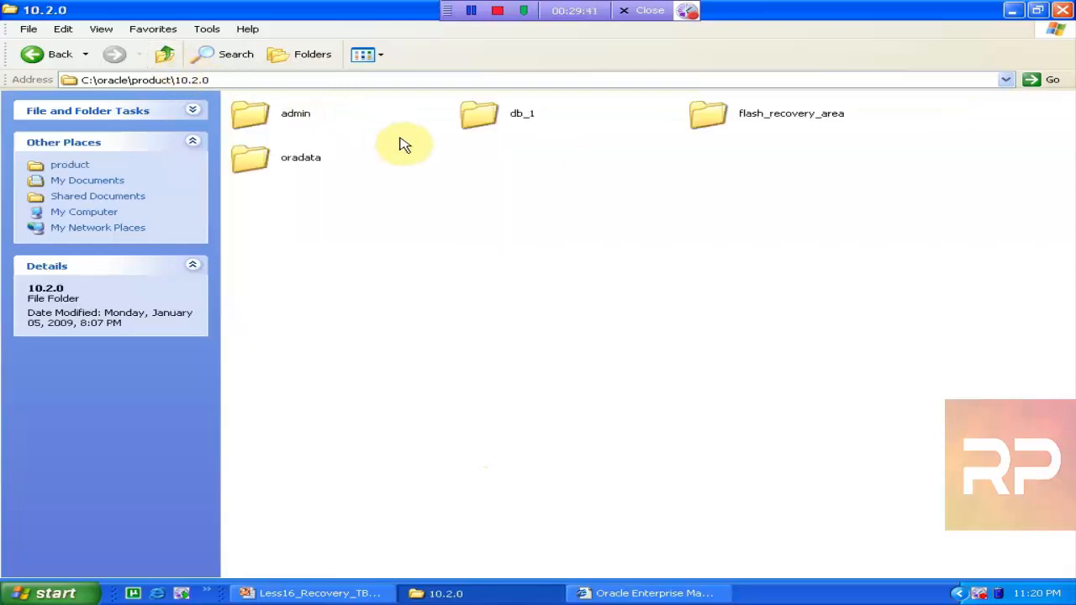
{"action": "double_click", "coordinate": [710, 118]}
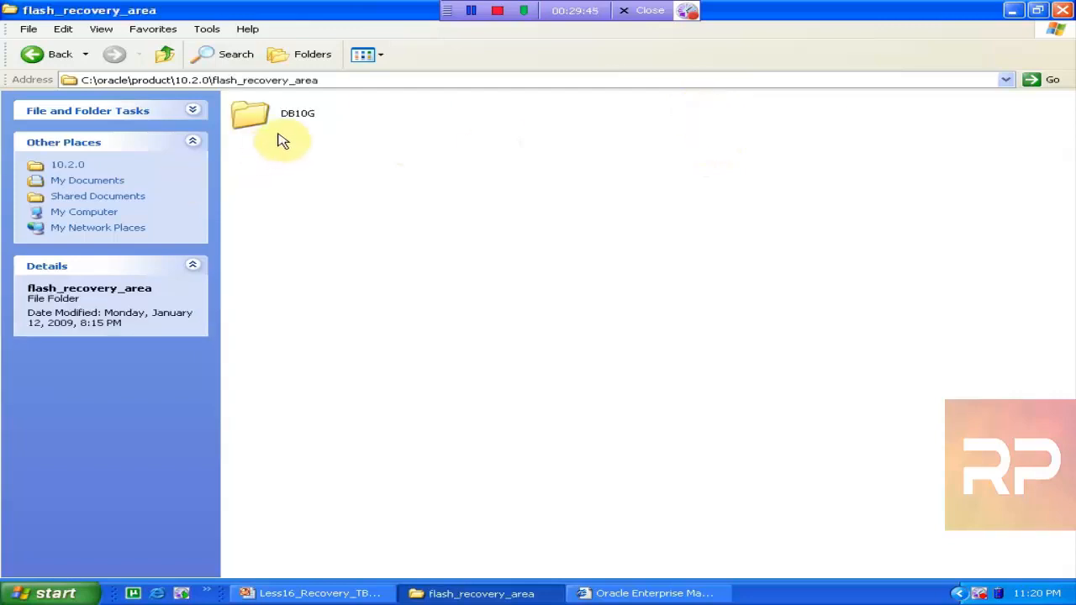
{"action": "double_click", "coordinate": [278, 133]}
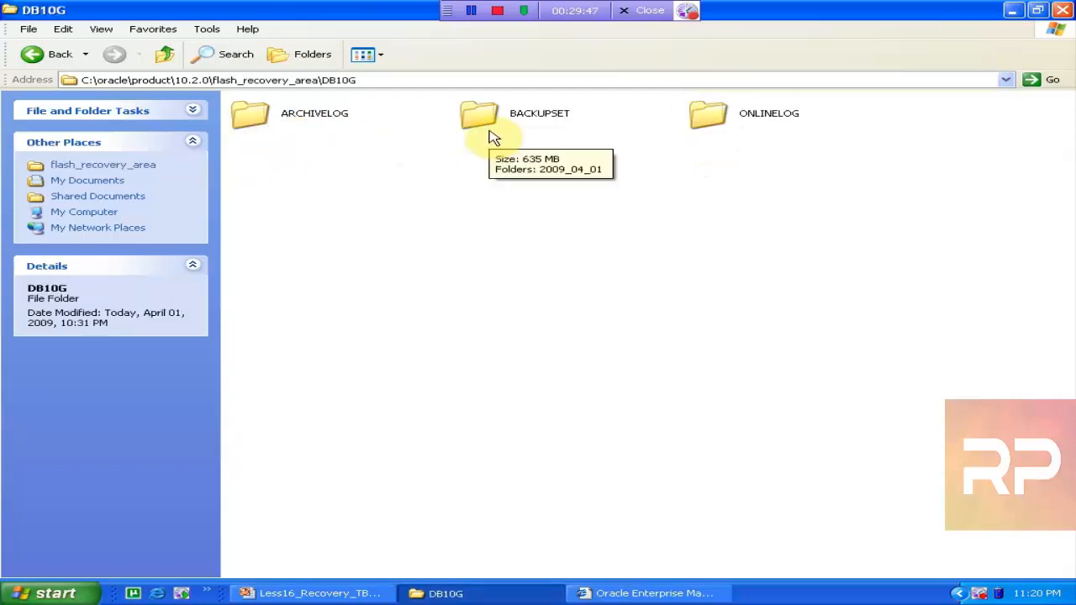
{"action": "double_click", "coordinate": [492, 132]}
{"action": "double_click", "coordinate": [324, 126]}
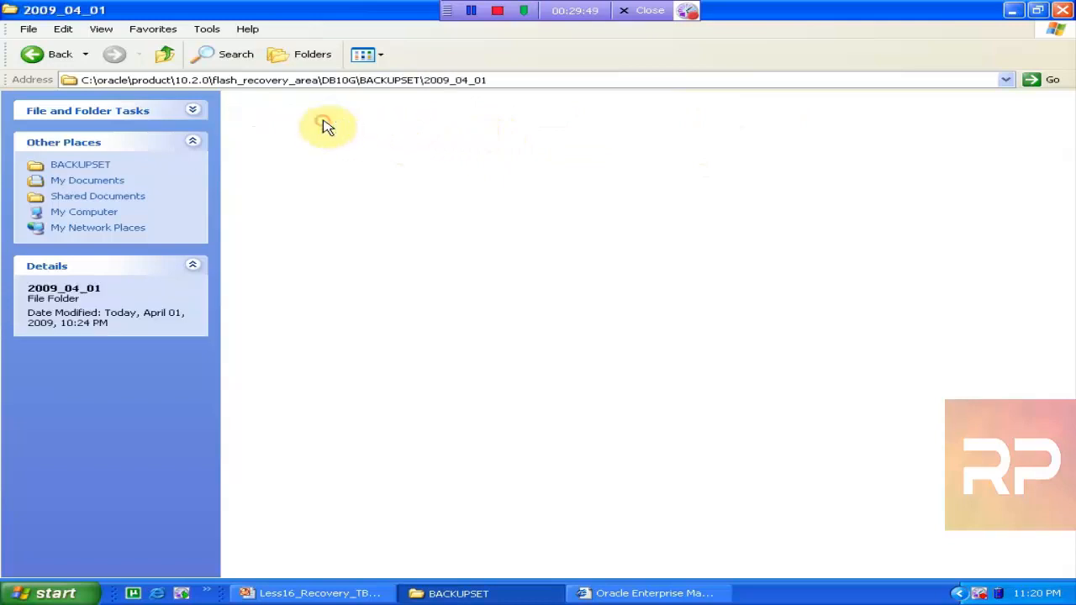
{"action": "left_click", "coordinate": [326, 124]}
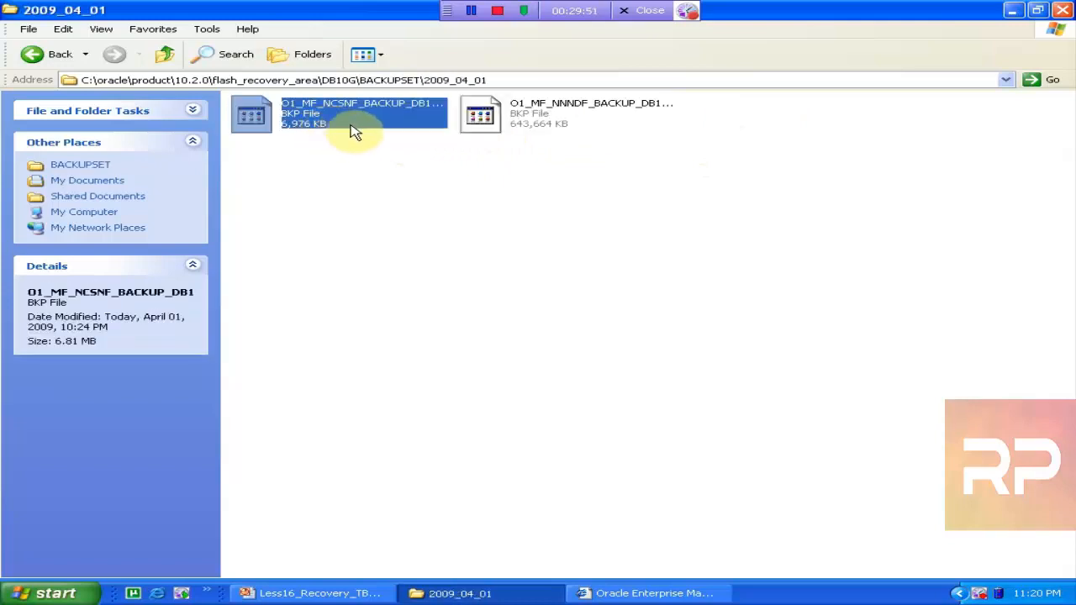
{"action": "left_click", "coordinate": [498, 128]}
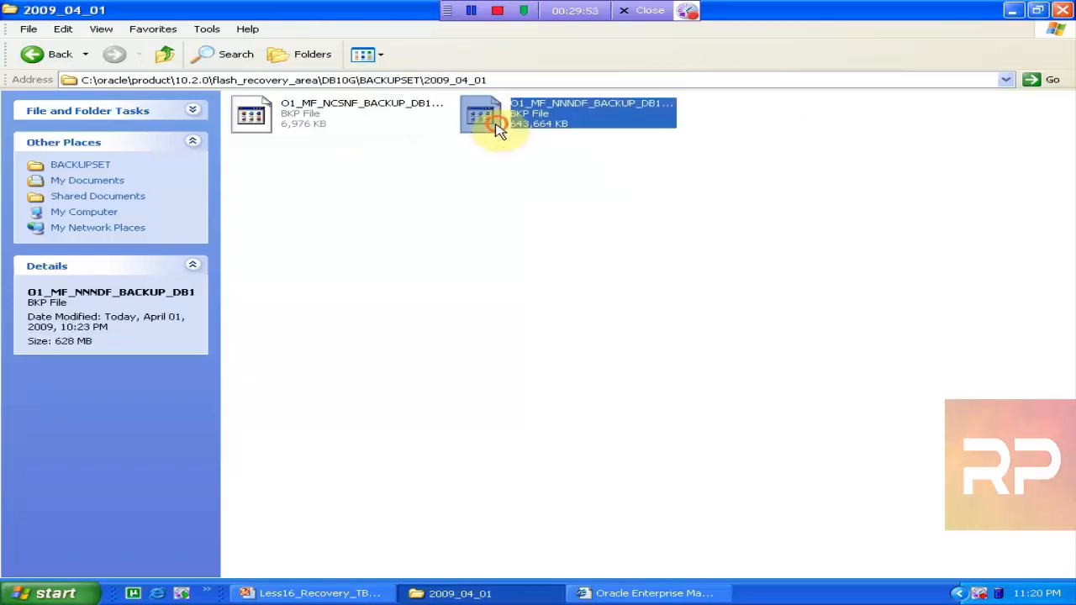
{"action": "left_click", "coordinate": [310, 117]}
{"action": "left_click", "coordinate": [622, 593]}
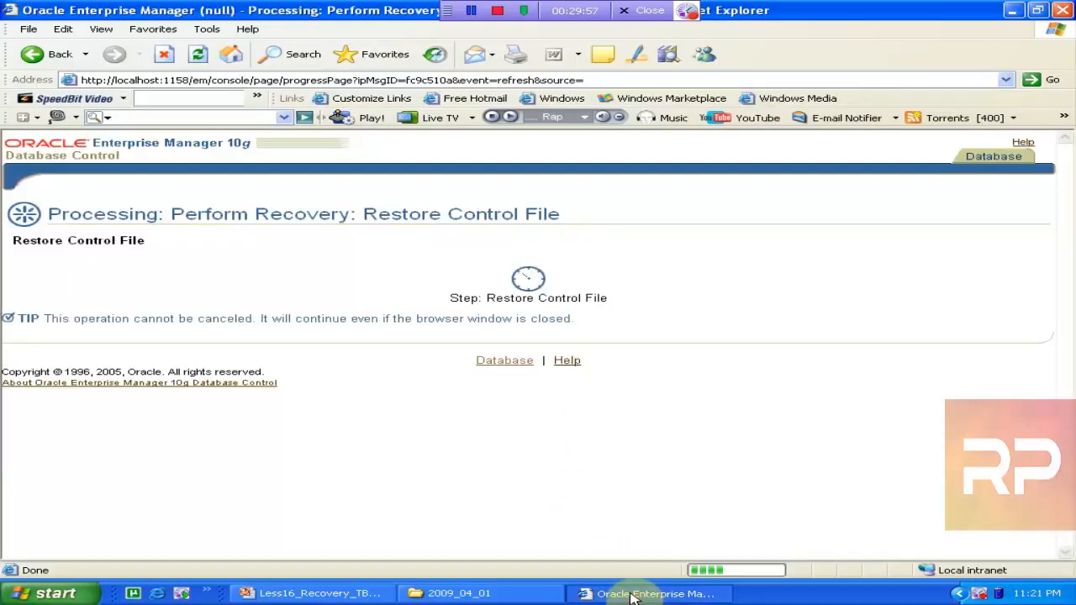
Navigate Explorer up from the backup set to the oradata\DB10G data folder
{"action": "left_click", "coordinate": [501, 597]}
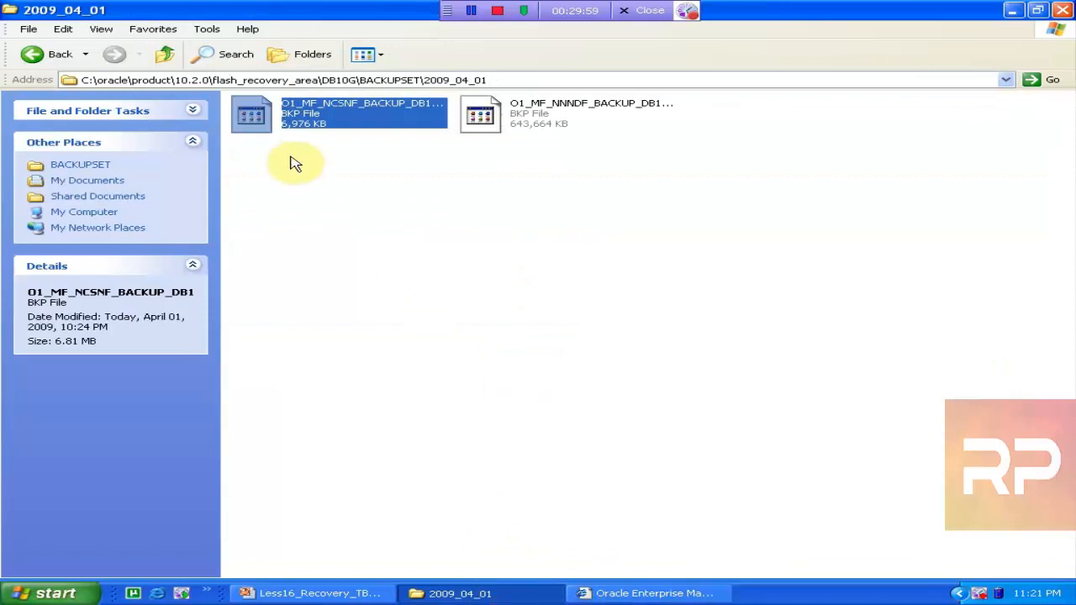
{"action": "left_click", "coordinate": [168, 59]}
{"action": "left_click", "coordinate": [172, 63]}
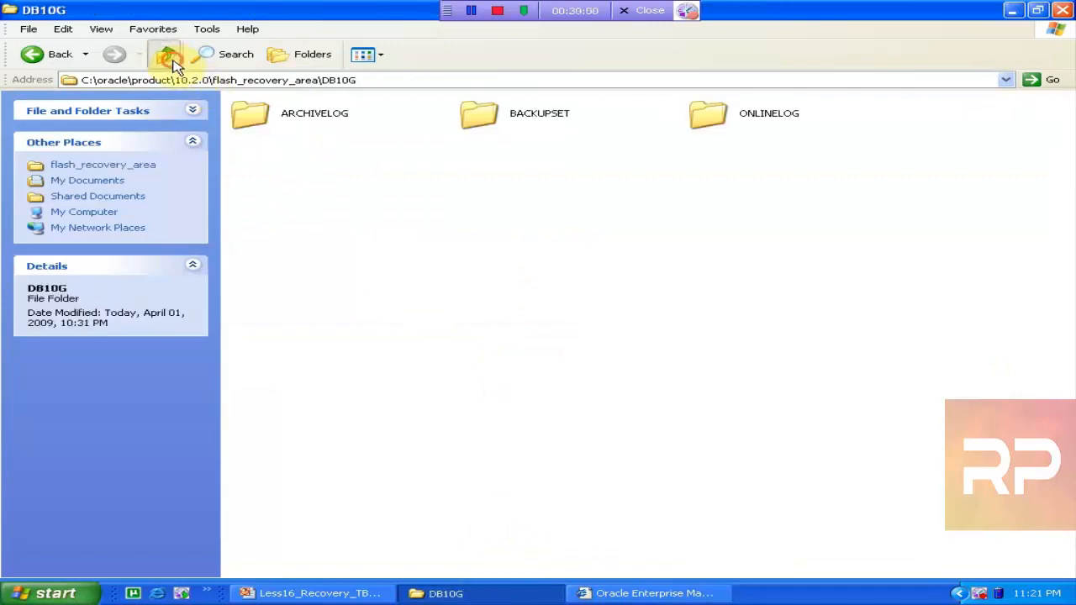
{"action": "left_click", "coordinate": [173, 64]}
{"action": "left_click", "coordinate": [176, 66]}
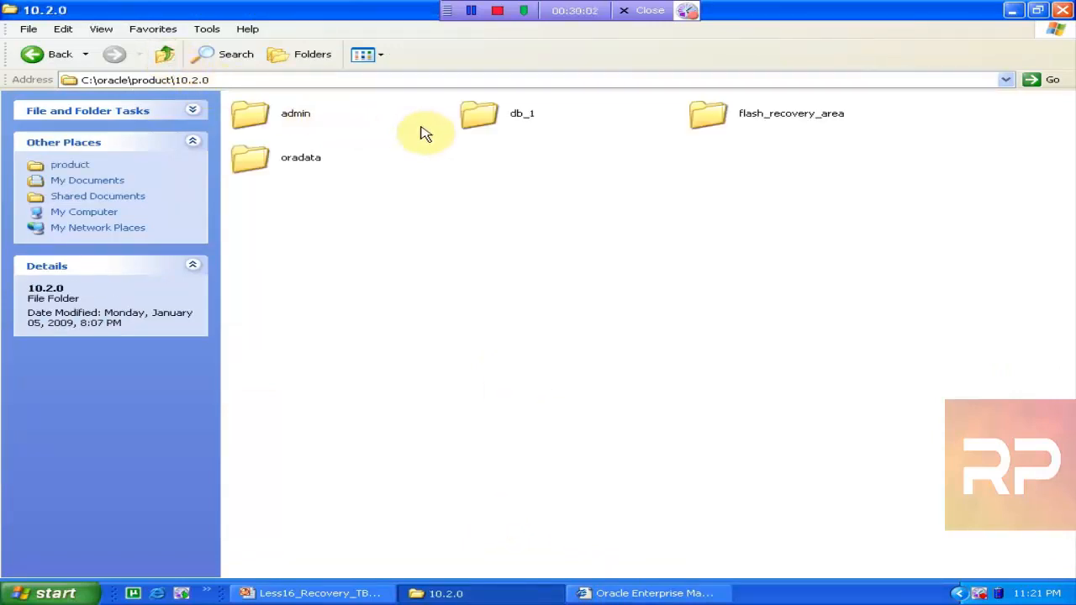
{"action": "left_click", "coordinate": [281, 169]}
{"action": "double_click", "coordinate": [281, 169]}
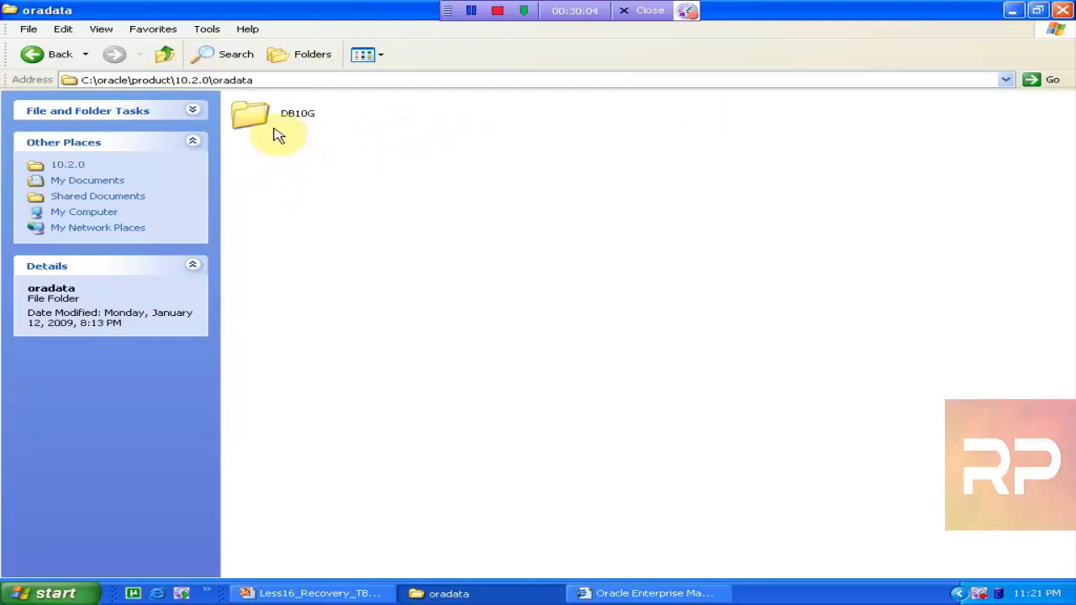
{"action": "double_click", "coordinate": [273, 127]}
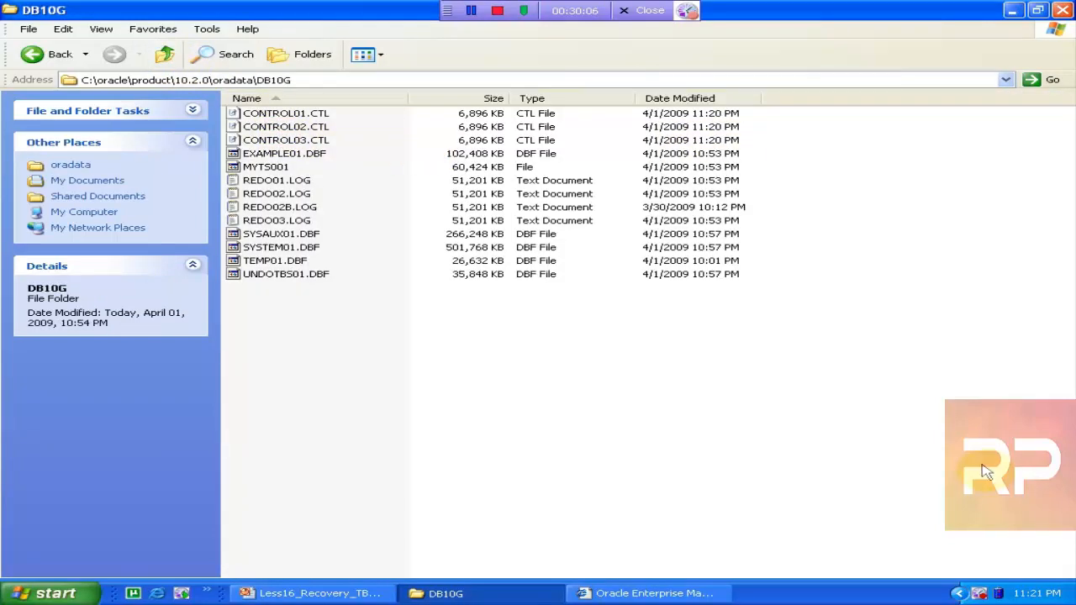
Refresh the DB10G folder repeatedly to confirm CONTROL01–03.CTL were restored at 11:20 PM
{"action": "mouse_move", "coordinate": [1040, 596]}
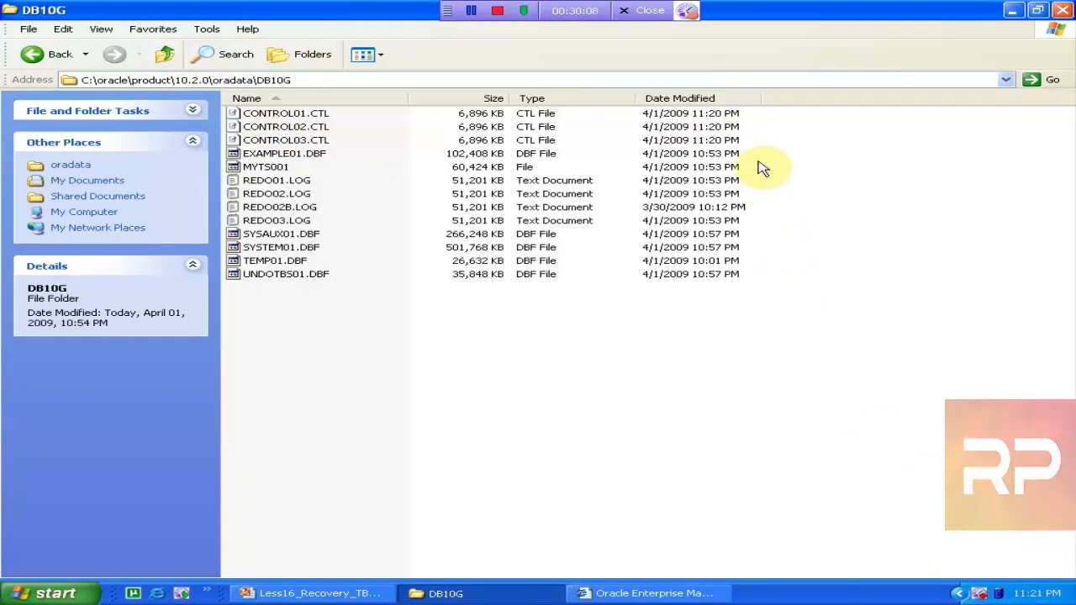
{"action": "left_click", "coordinate": [590, 594]}
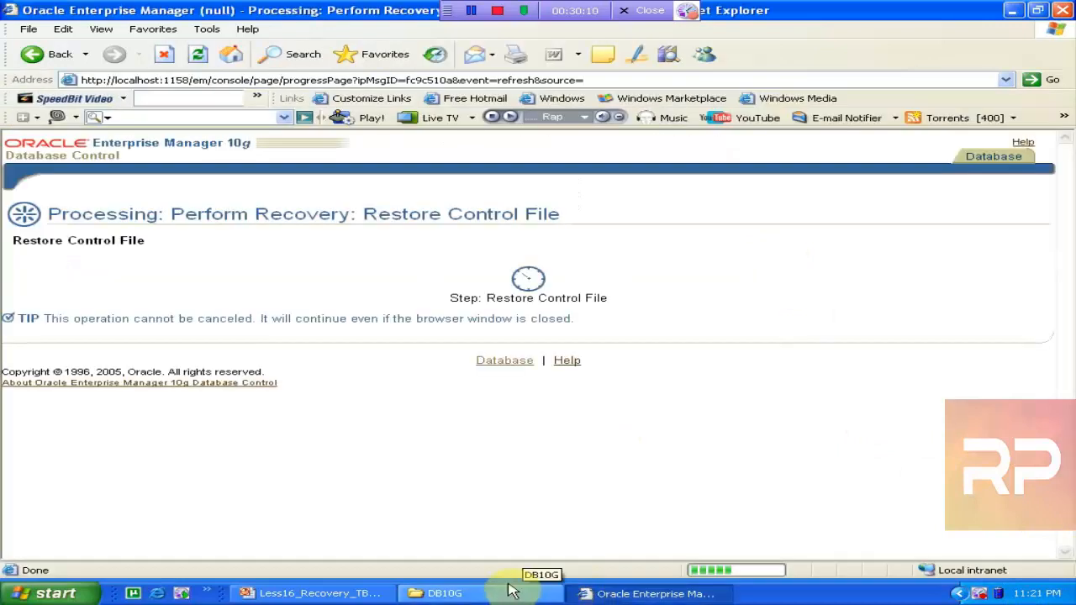
{"action": "left_click", "coordinate": [513, 595]}
{"action": "right_click", "coordinate": [511, 592]}
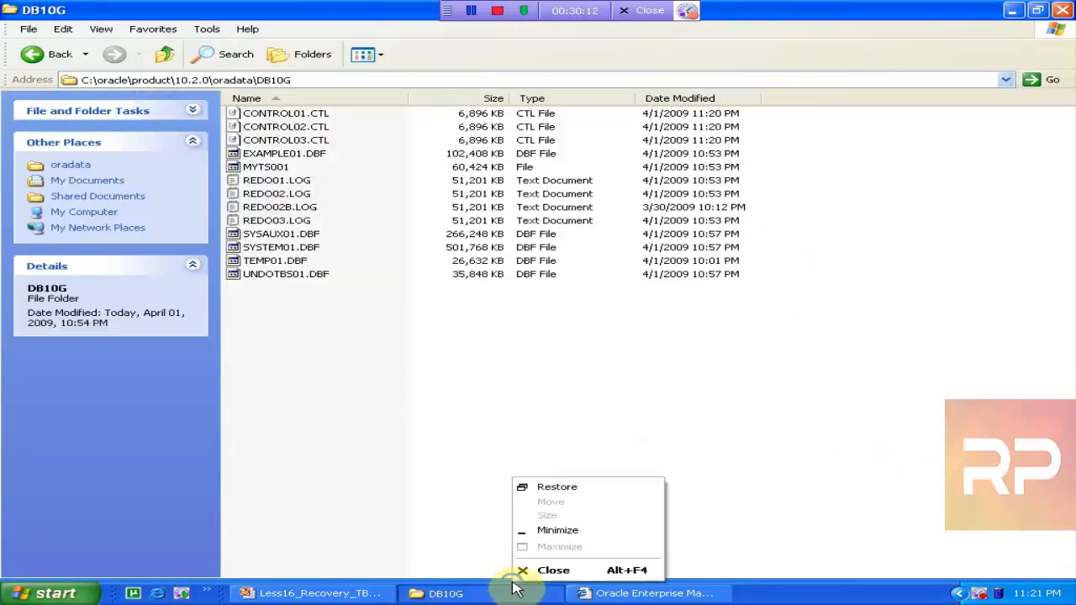
{"action": "right_click", "coordinate": [376, 390]}
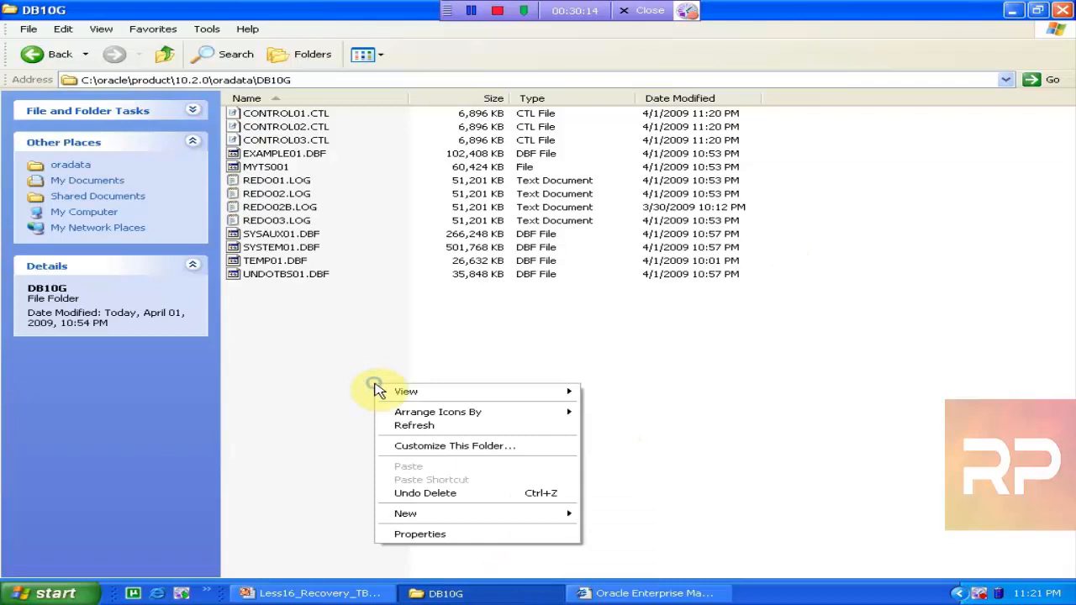
{"action": "left_click", "coordinate": [413, 425]}
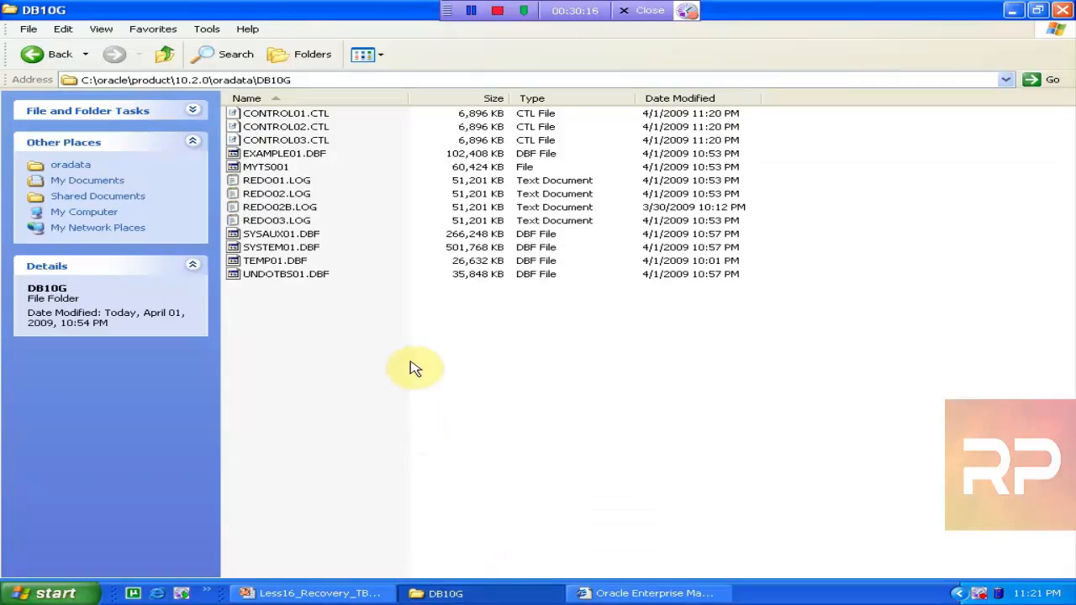
{"action": "right_click", "coordinate": [410, 362]}
{"action": "left_click", "coordinate": [450, 402]}
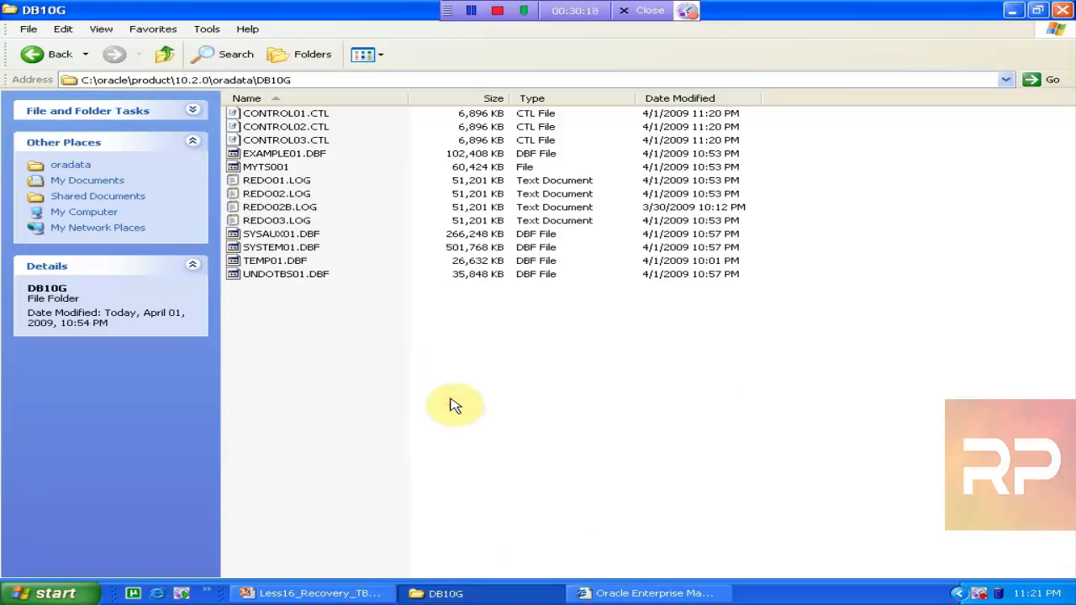
{"action": "right_click", "coordinate": [450, 406]}
{"action": "left_click", "coordinate": [501, 443]}
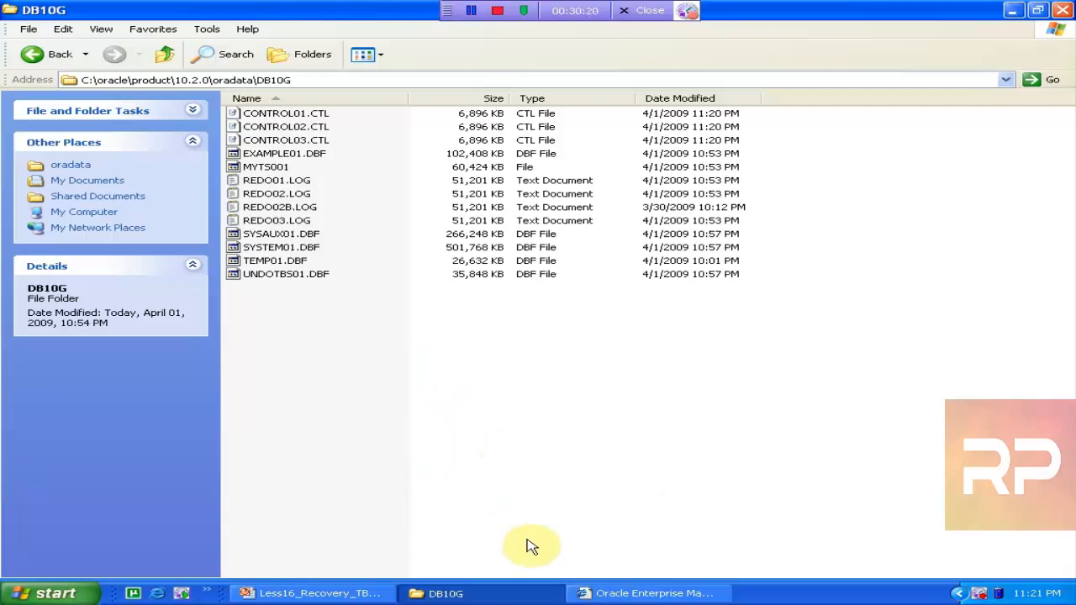
{"action": "left_click", "coordinate": [612, 593]}
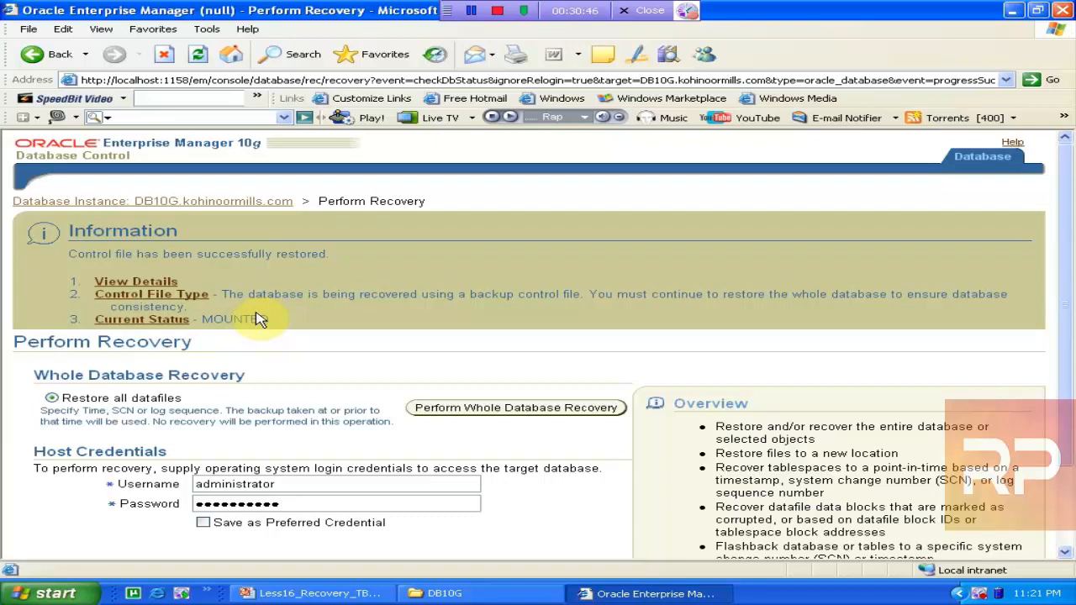
Launch Perform Whole Database Recovery, with files restoring to their default location
{"action": "left_click", "coordinate": [481, 409]}
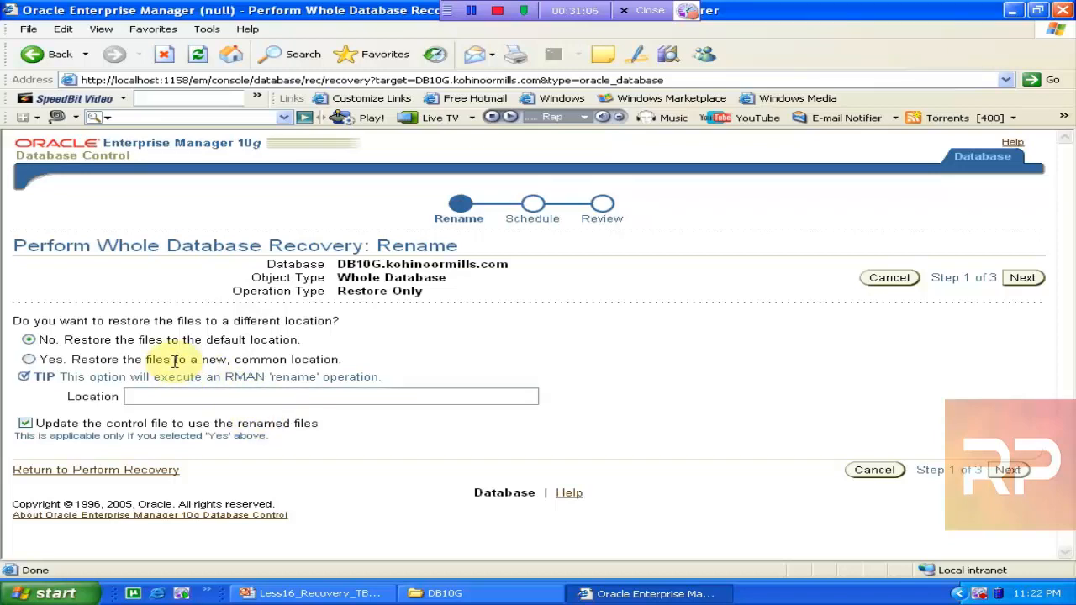
Select the four redo logs and SYSAUX01.DBF (five files, 460 MB) in the DB10G folder
{"action": "left_click", "coordinate": [433, 593]}
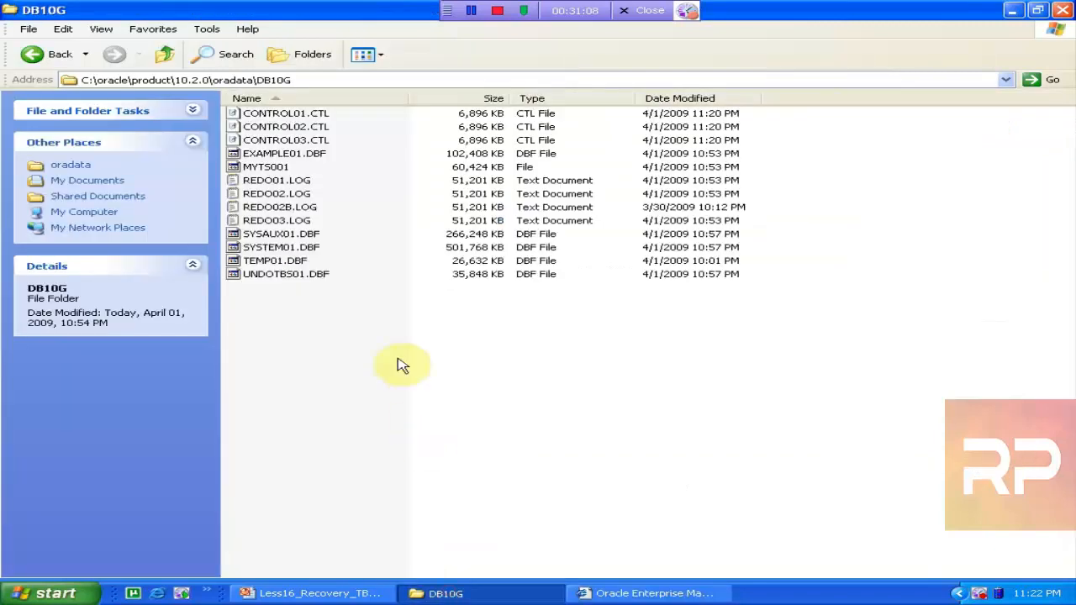
{"action": "left_click_drag", "start_coordinate": [598, 234], "coordinate": [224, 173]}
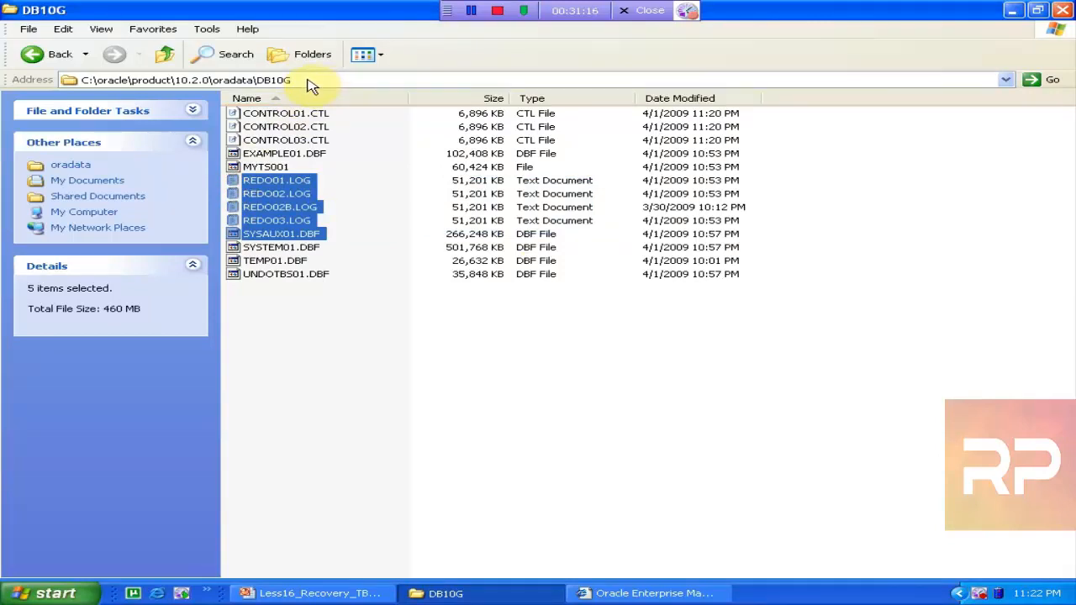
{"action": "left_click", "coordinate": [653, 593]}
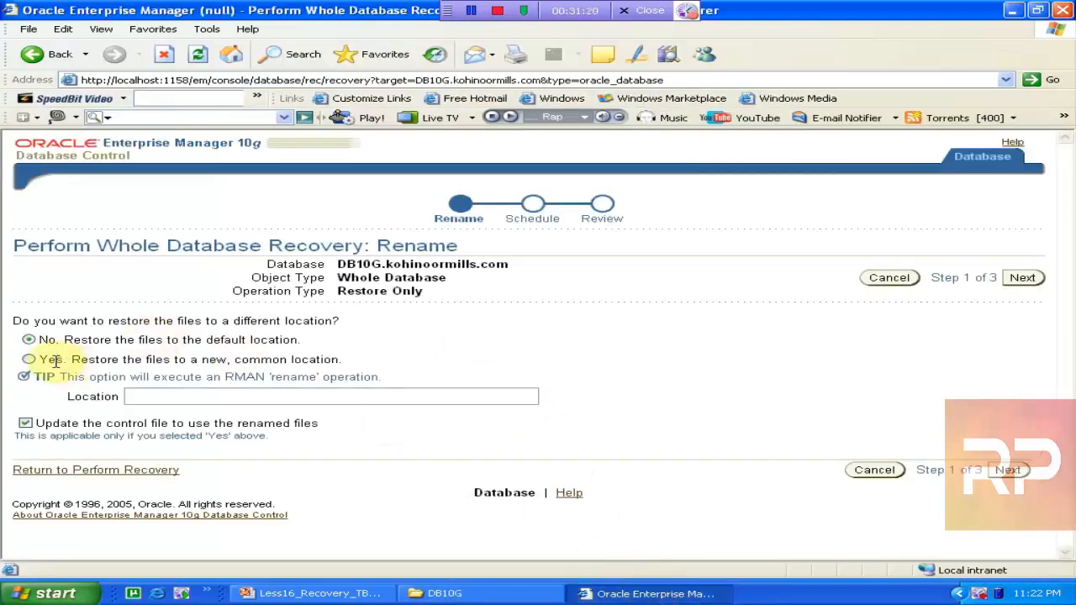
Review the RMAN script that restores and recovers noredo, then submit the whole database recovery
{"action": "left_click", "coordinate": [1006, 470]}
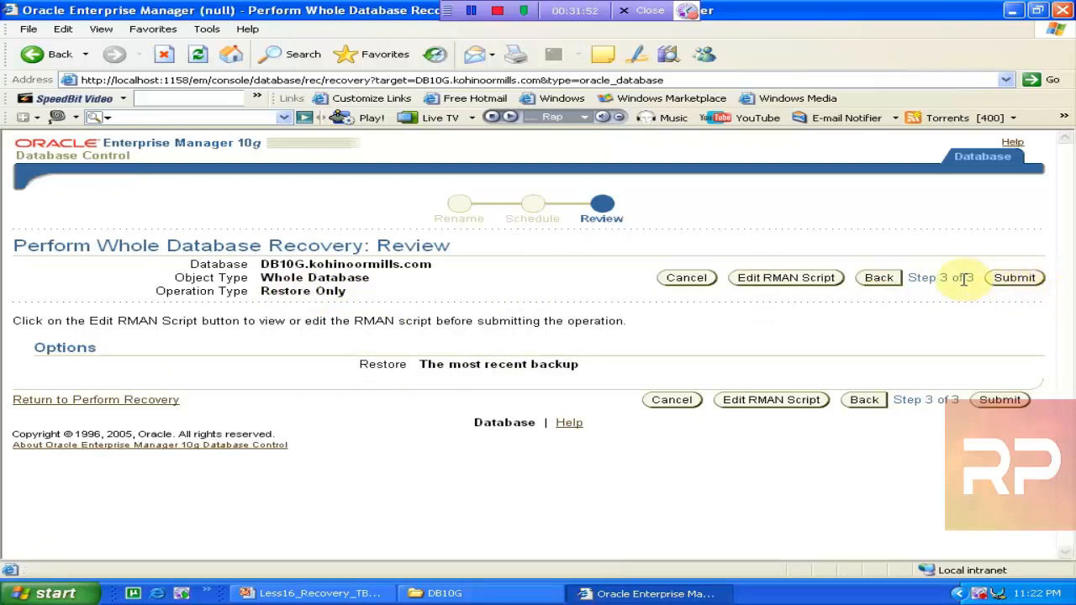
{"action": "left_click", "coordinate": [785, 277]}
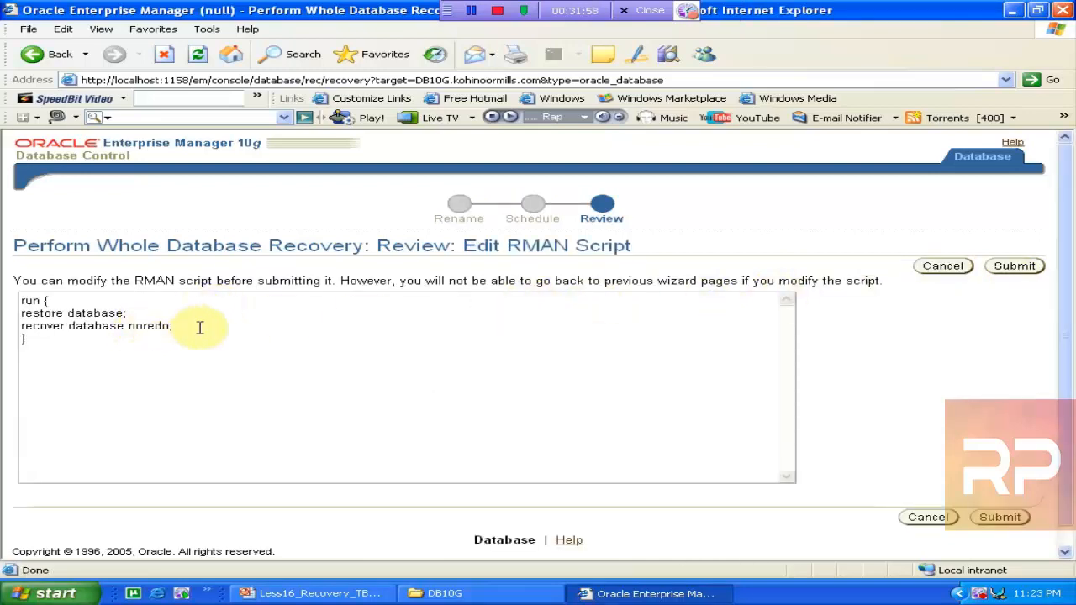
{"action": "left_click_drag", "start_coordinate": [198, 327], "coordinate": [86, 313]}
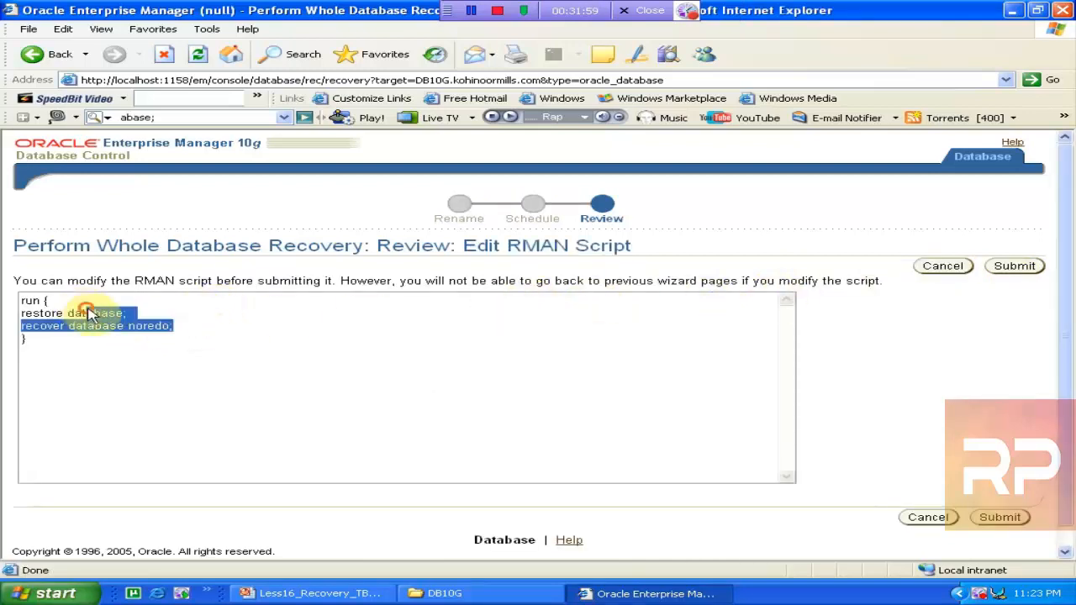
{"action": "left_click", "coordinate": [1000, 519]}
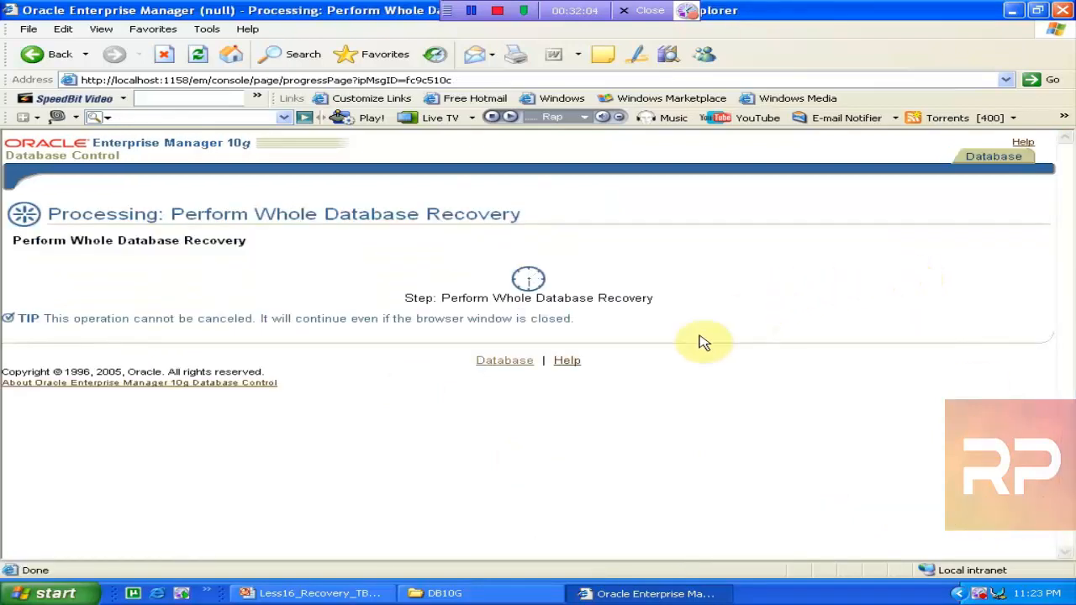
Refresh the DB10G folder listing three times to watch the datafiles being restored
{"action": "left_click", "coordinate": [495, 593]}
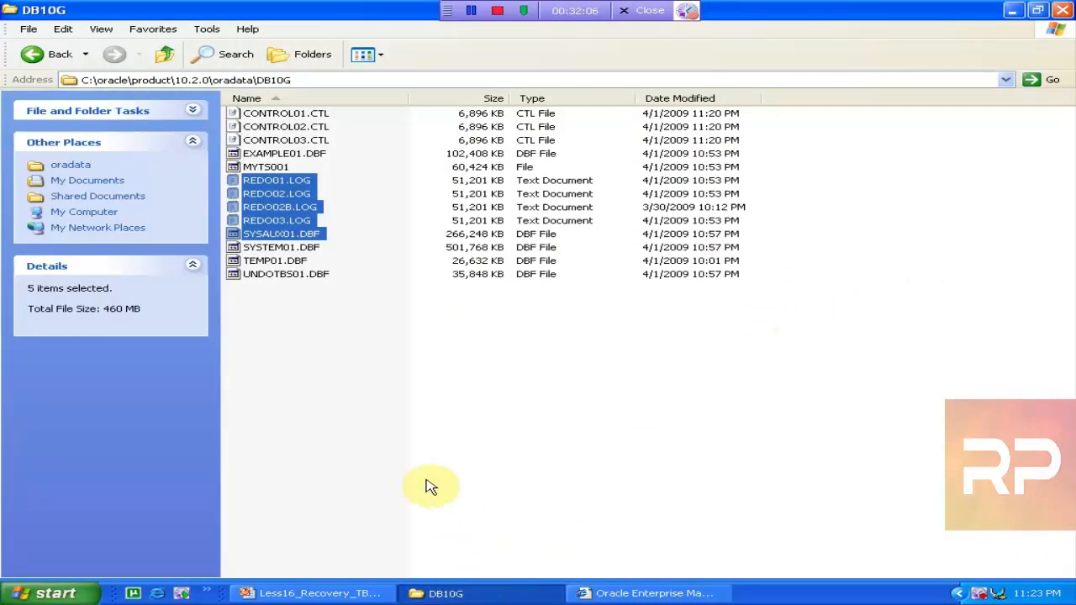
{"action": "right_click", "coordinate": [334, 391]}
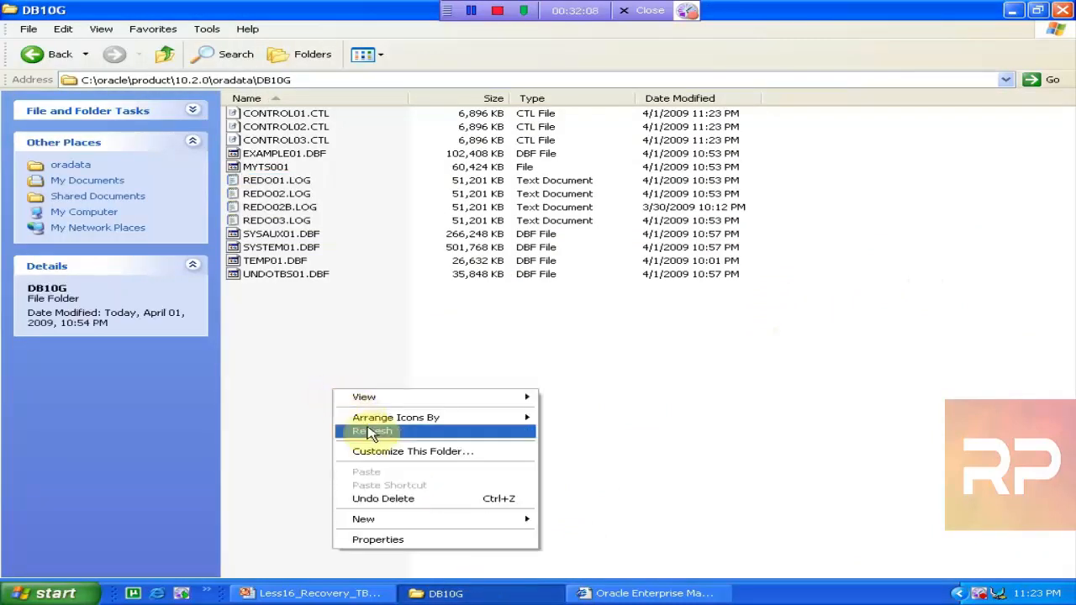
{"action": "left_click", "coordinate": [419, 433]}
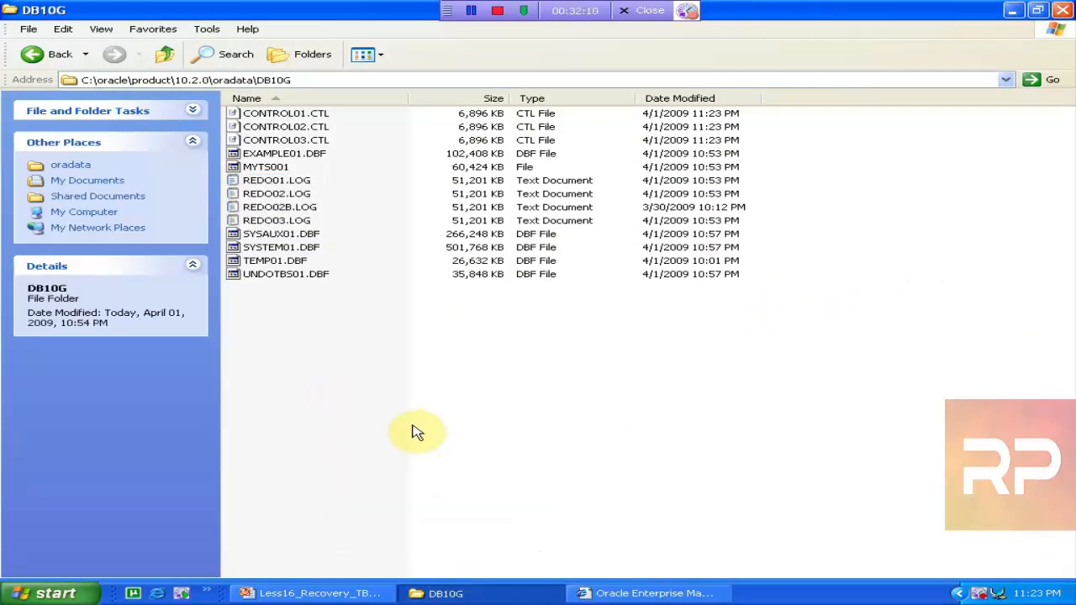
{"action": "right_click", "coordinate": [329, 357]}
{"action": "left_click", "coordinate": [371, 395]}
{"action": "right_click", "coordinate": [366, 393]}
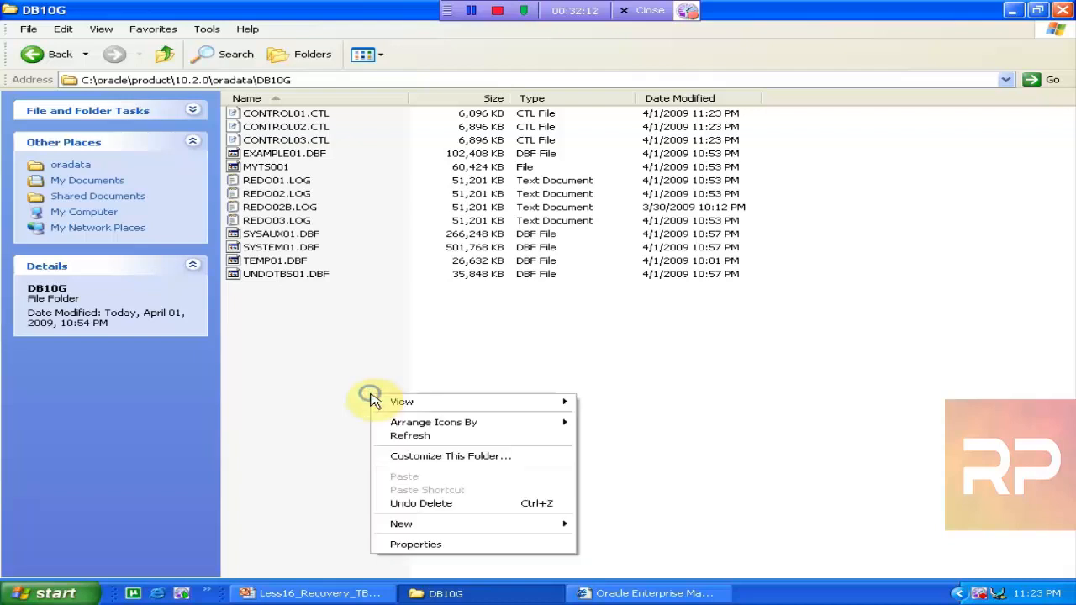
{"action": "left_click", "coordinate": [409, 434]}
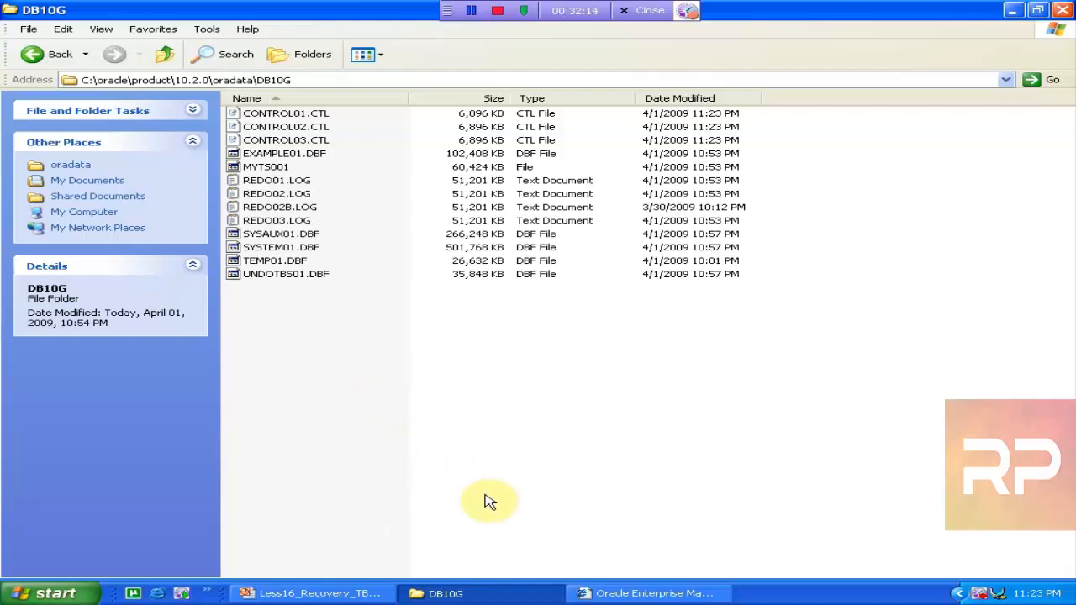
After checking recovery progress, keep refreshing until USERS01.DBF appears with 11:23 PM times
{"action": "left_click", "coordinate": [595, 591]}
{"action": "left_click", "coordinate": [445, 592]}
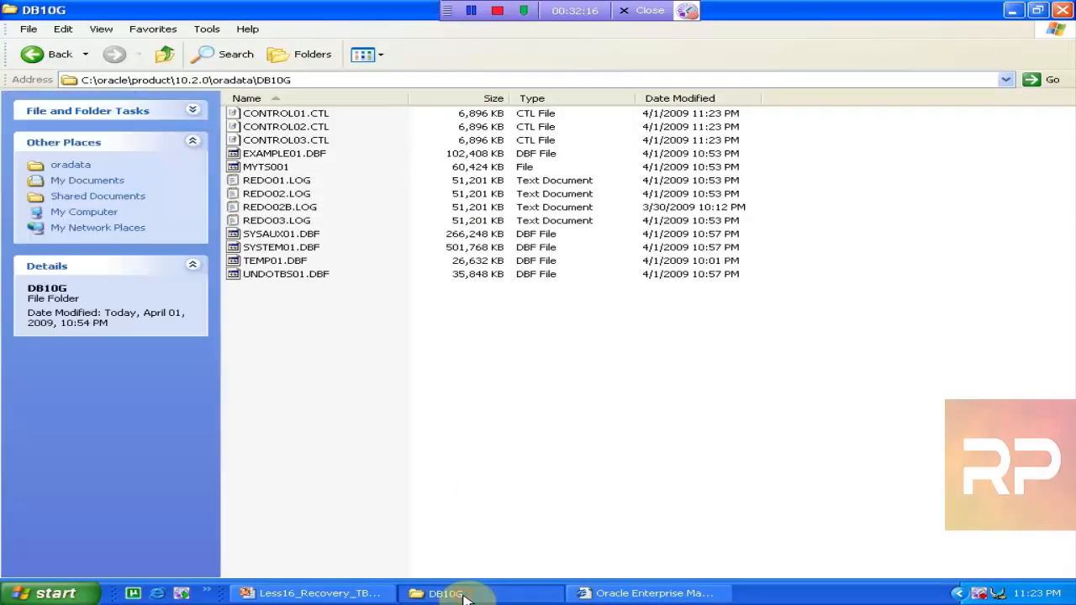
{"action": "right_click", "coordinate": [336, 403]}
{"action": "left_click", "coordinate": [408, 438]}
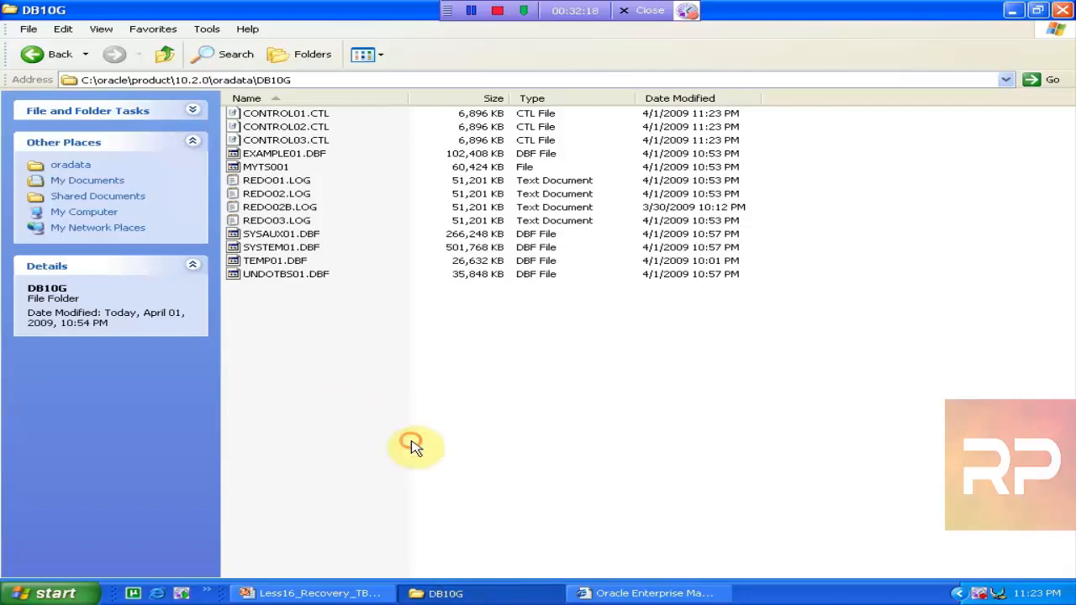
{"action": "right_click", "coordinate": [411, 442]}
{"action": "left_click", "coordinate": [458, 483]}
{"action": "right_click", "coordinate": [332, 366]}
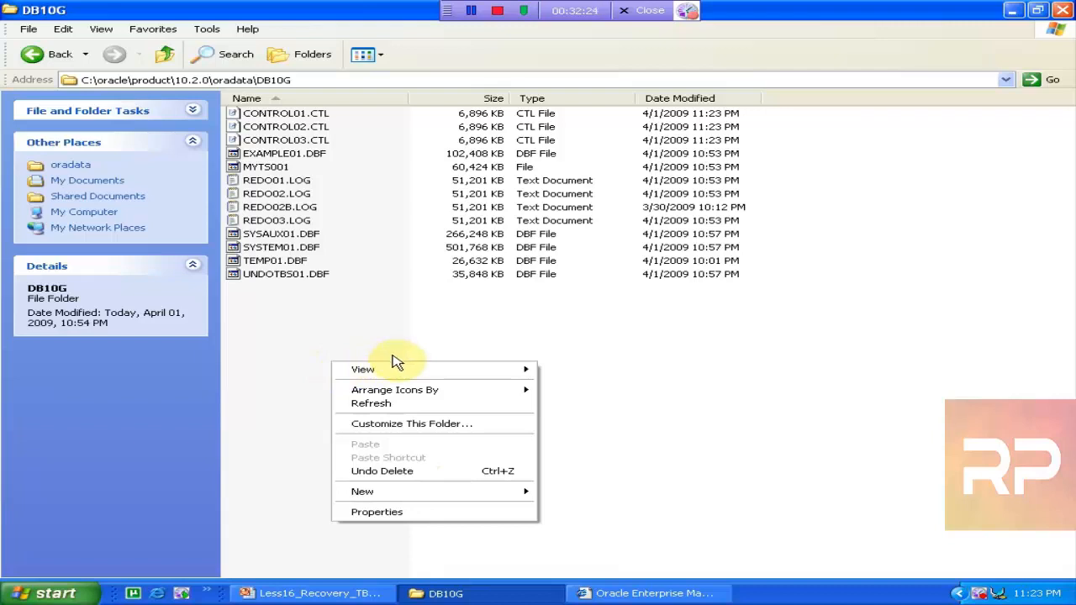
{"action": "left_click", "coordinate": [398, 403]}
{"action": "right_click", "coordinate": [660, 354]}
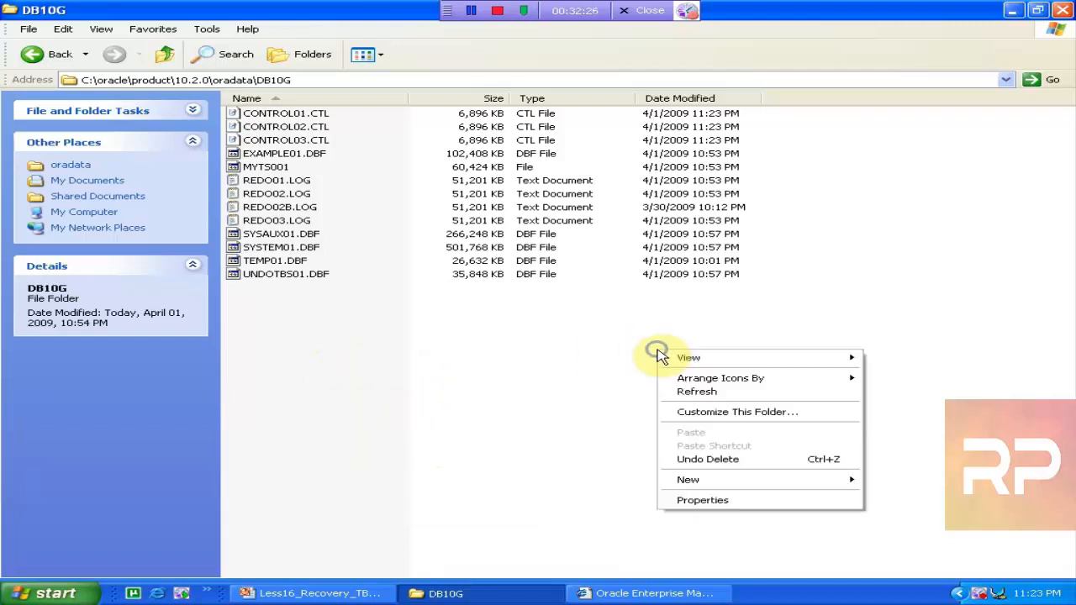
Refresh the DB10G listing repeatedly to check the updated file modification times
{"action": "left_click", "coordinate": [697, 393]}
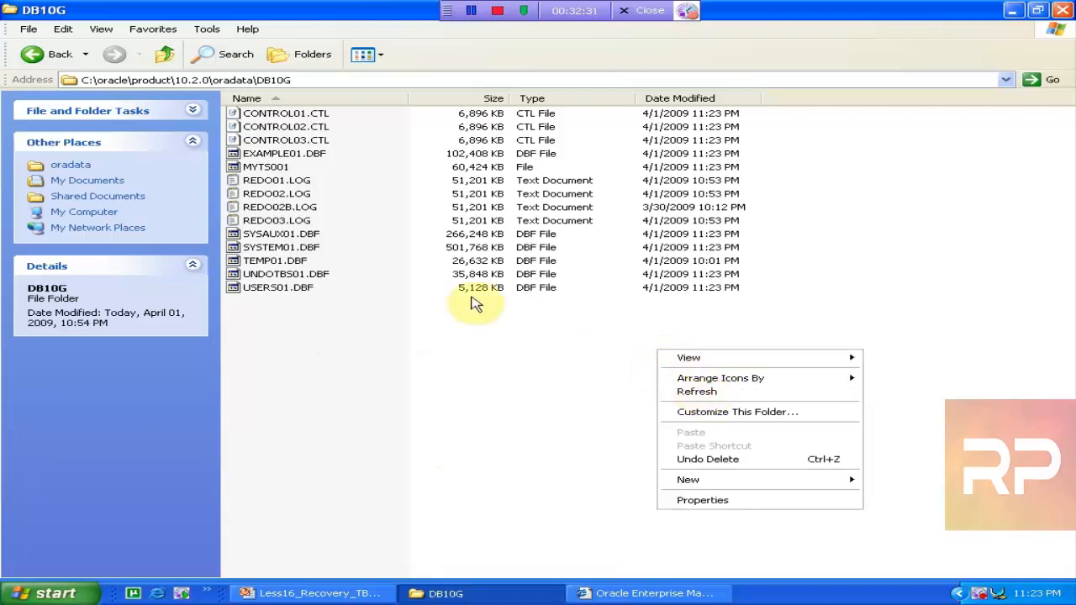
{"action": "left_click", "coordinate": [467, 400]}
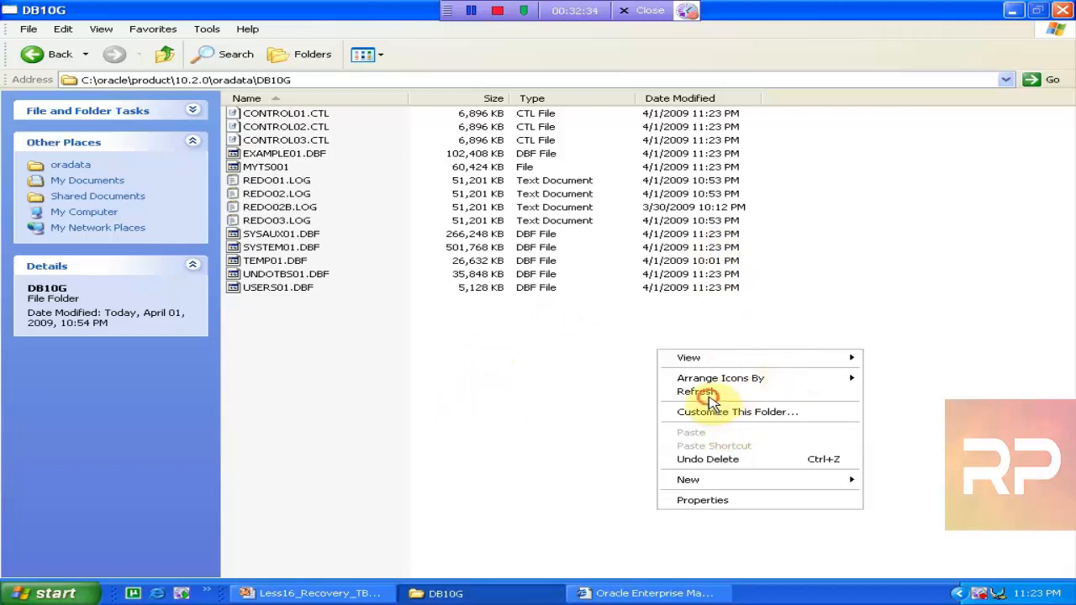
{"action": "left_click", "coordinate": [706, 393]}
{"action": "right_click", "coordinate": [469, 393]}
{"action": "left_click", "coordinate": [535, 431]}
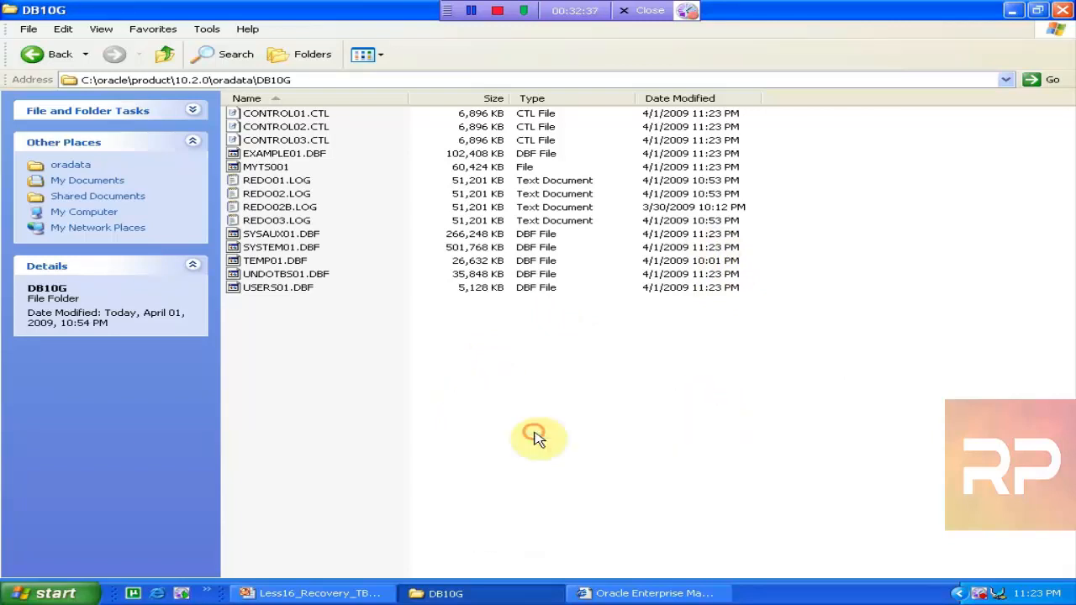
{"action": "right_click", "coordinate": [534, 435]}
{"action": "left_click", "coordinate": [585, 473]}
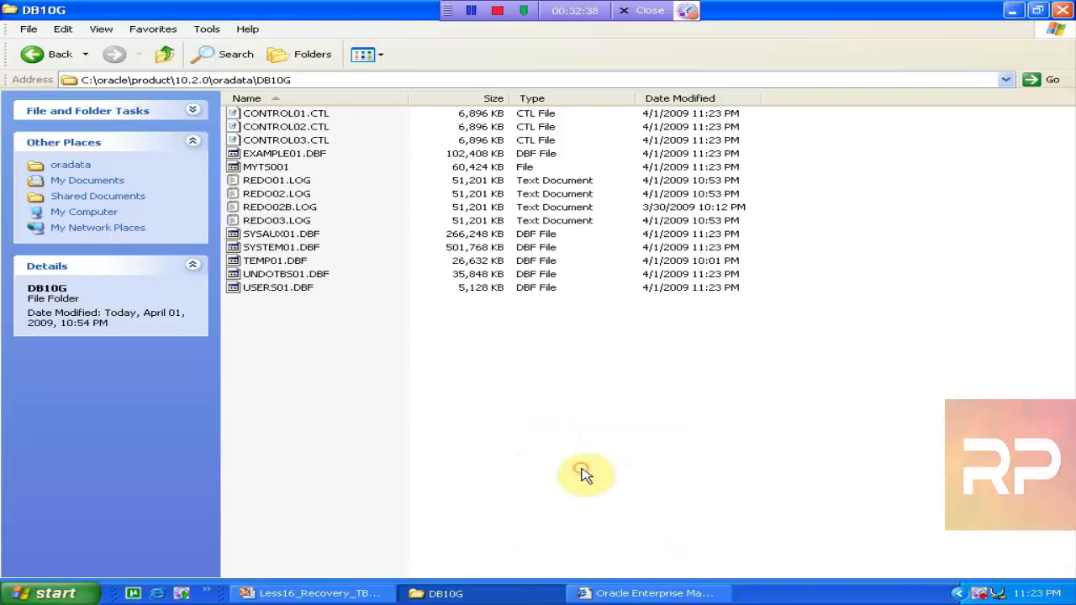
{"action": "right_click", "coordinate": [585, 473]}
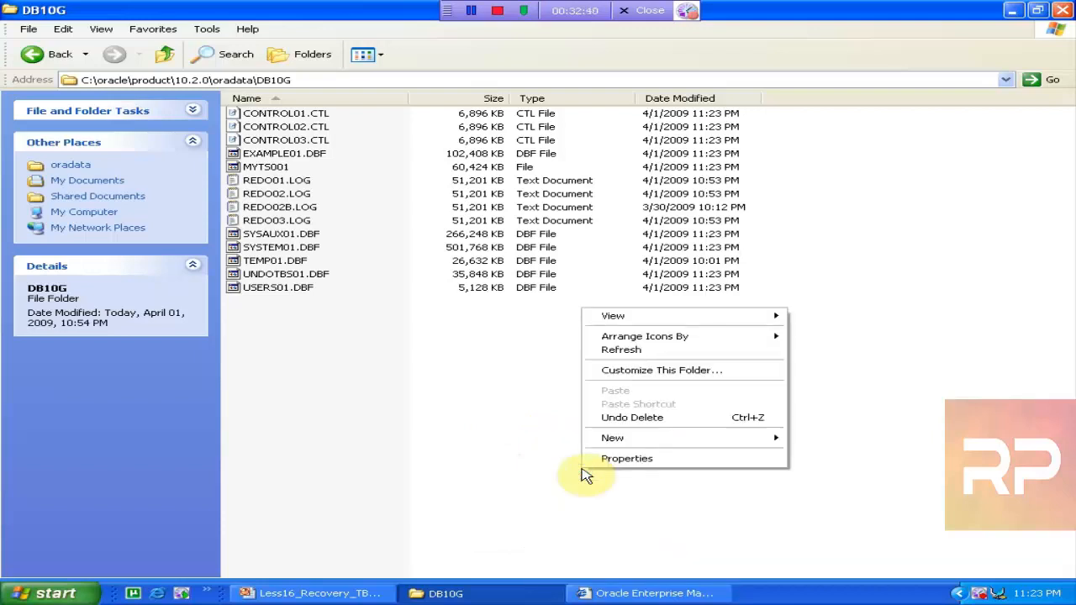
{"action": "left_click", "coordinate": [655, 350]}
{"action": "right_click", "coordinate": [655, 349]}
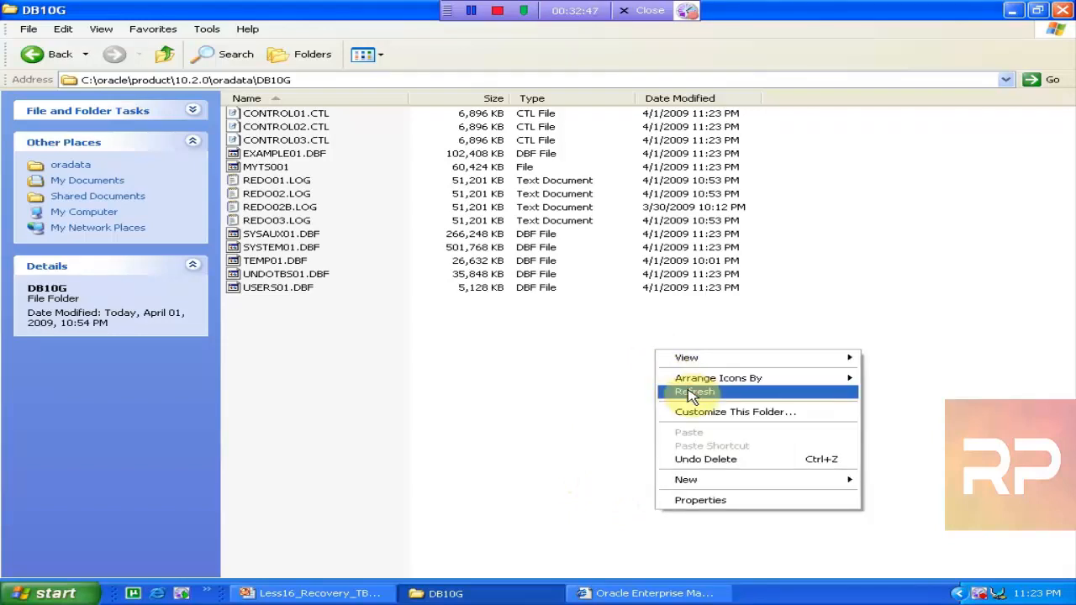
{"action": "left_click", "coordinate": [691, 393]}
{"action": "right_click", "coordinate": [679, 385]}
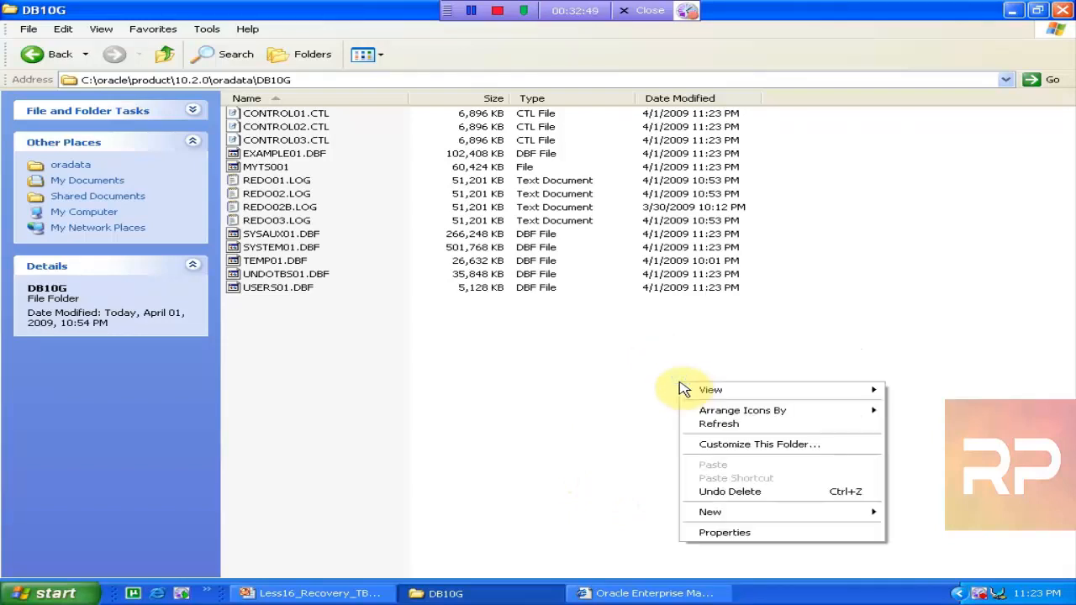
{"action": "left_click", "coordinate": [713, 424]}
{"action": "left_click", "coordinate": [630, 593]}
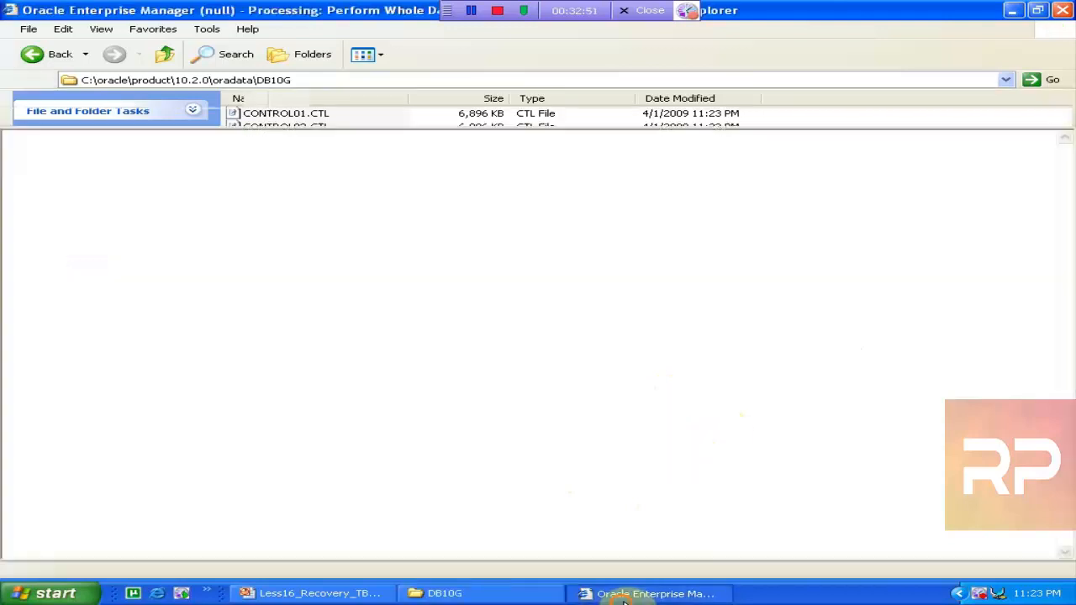
Reload the DB10G folder a few more times, then return to the recovery progress page
{"action": "left_click", "coordinate": [426, 593]}
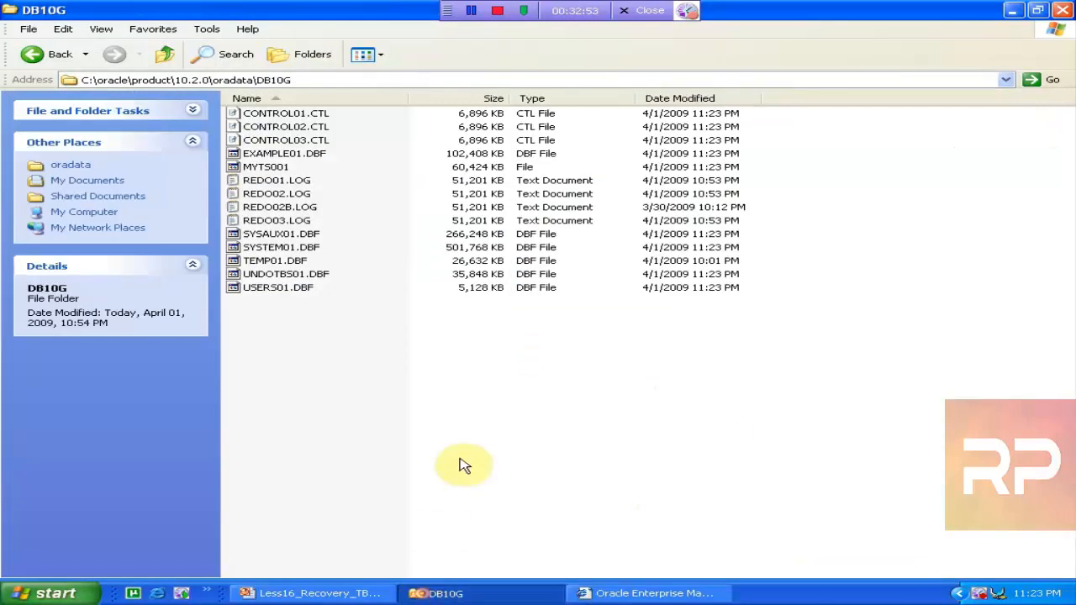
{"action": "right_click", "coordinate": [458, 462]}
{"action": "left_click", "coordinate": [568, 343]}
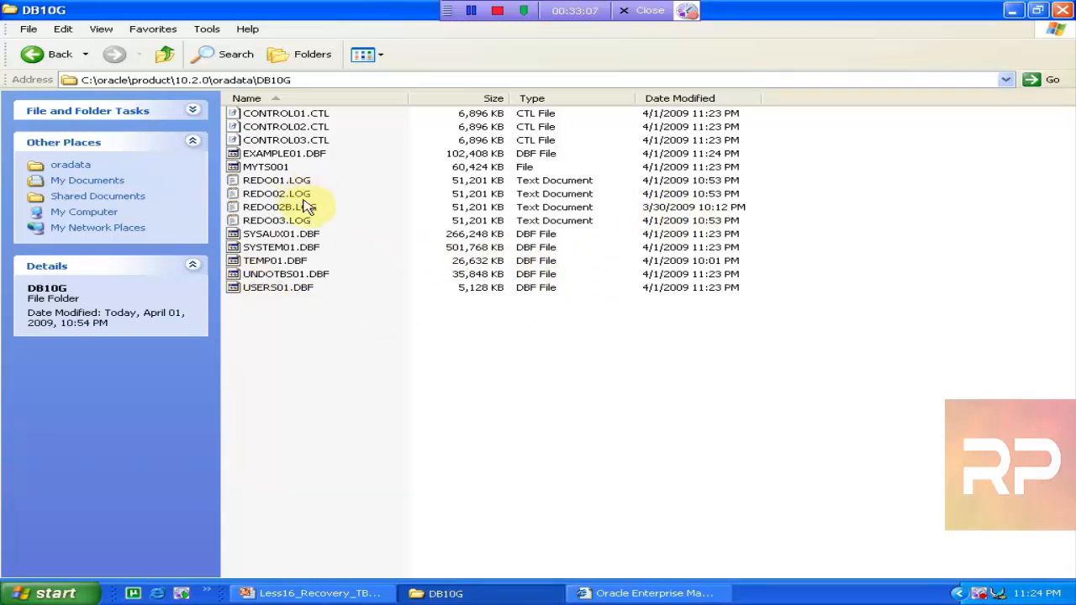
{"action": "right_click", "coordinate": [318, 397]}
{"action": "left_click", "coordinate": [387, 437]}
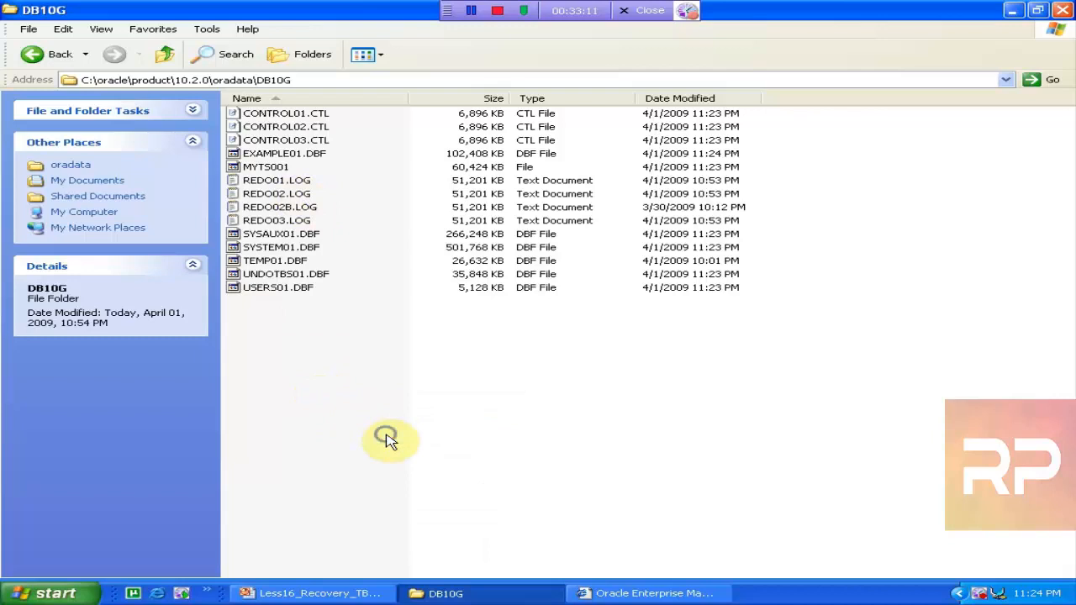
{"action": "right_click", "coordinate": [387, 437]}
{"action": "left_click", "coordinate": [457, 476]}
{"action": "left_click", "coordinate": [616, 597]}
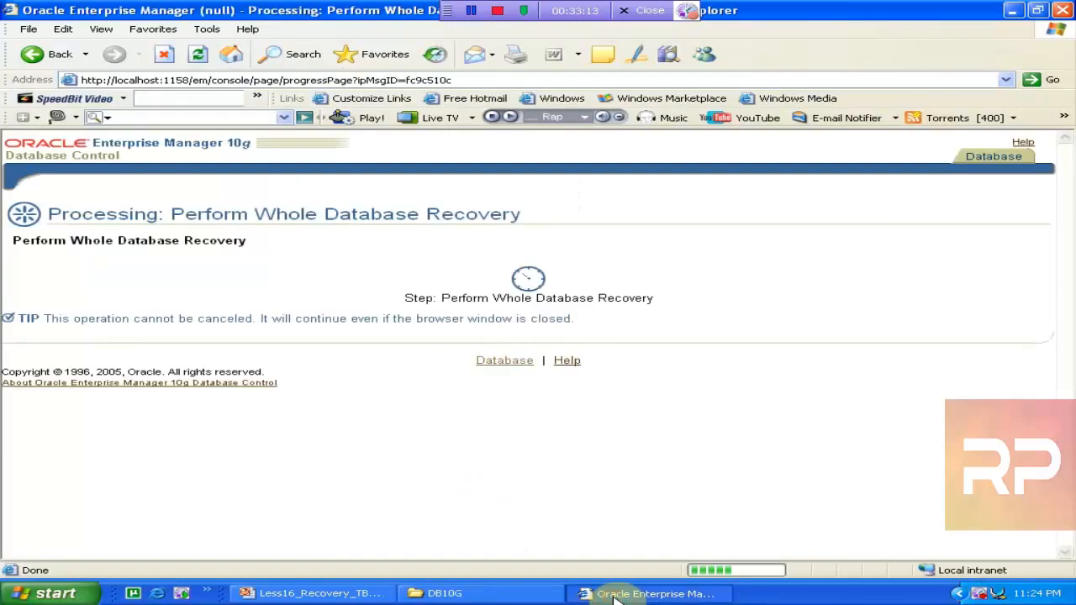
Refresh the DB10G folder several times, selecting TEMP01.DBF, as datafiles get restamped
{"action": "left_click", "coordinate": [438, 593]}
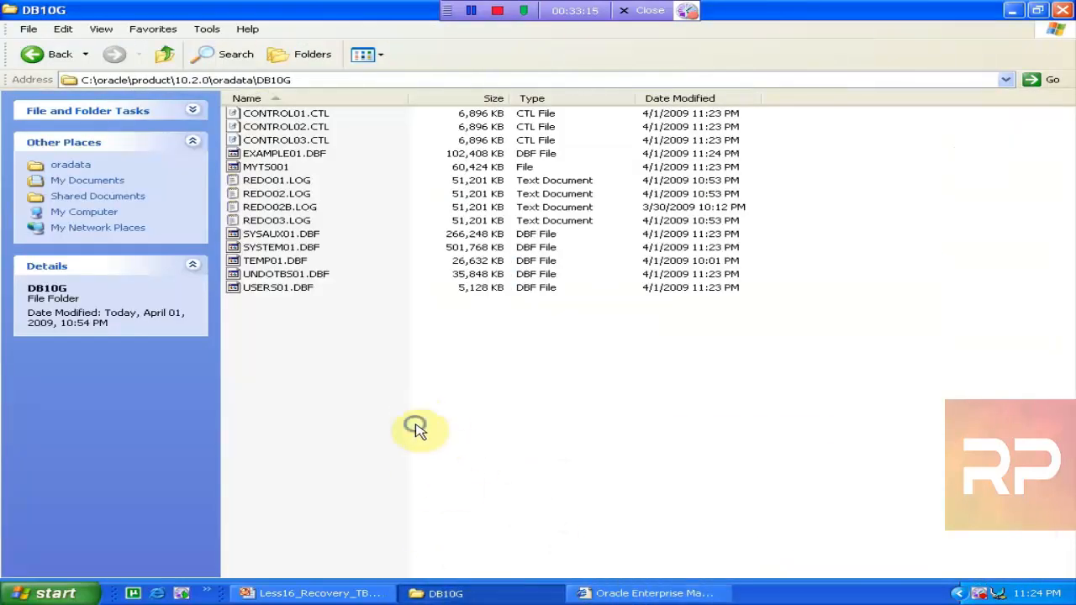
{"action": "right_click", "coordinate": [418, 428]}
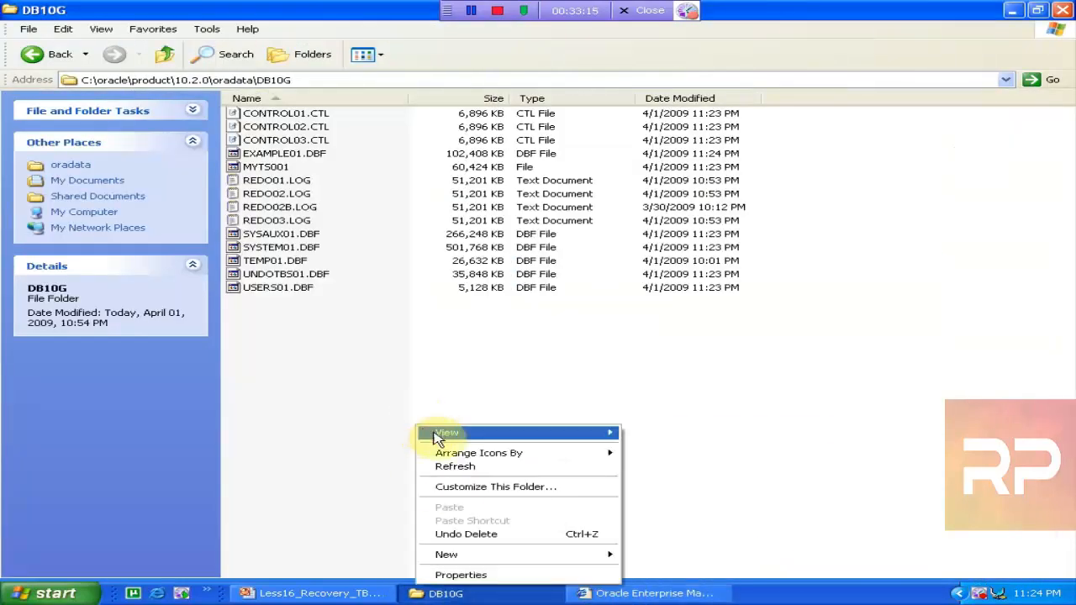
{"action": "left_click", "coordinate": [467, 471]}
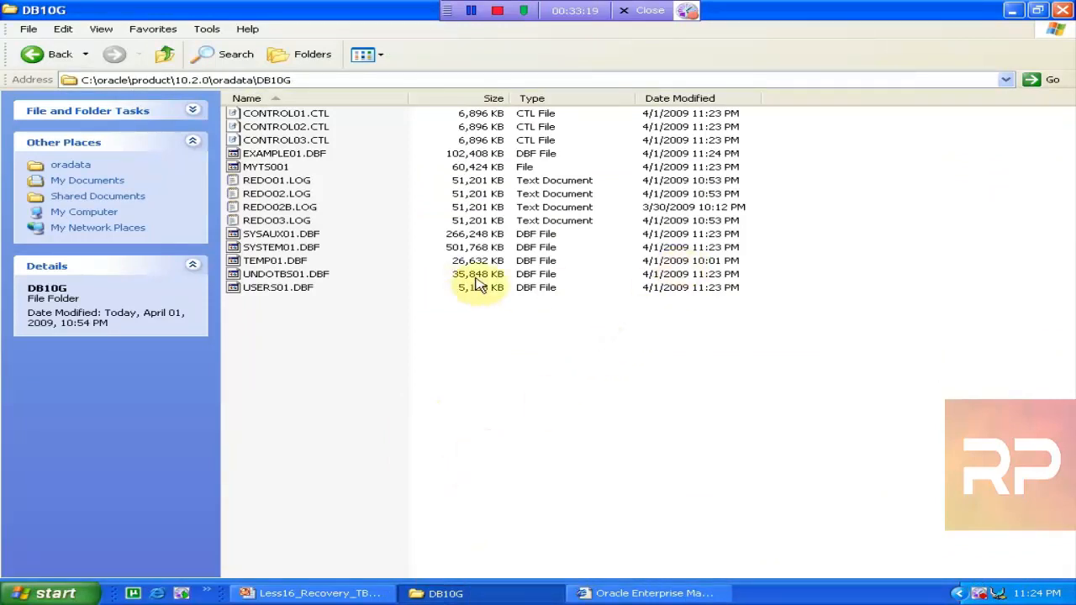
{"action": "left_click", "coordinate": [290, 262]}
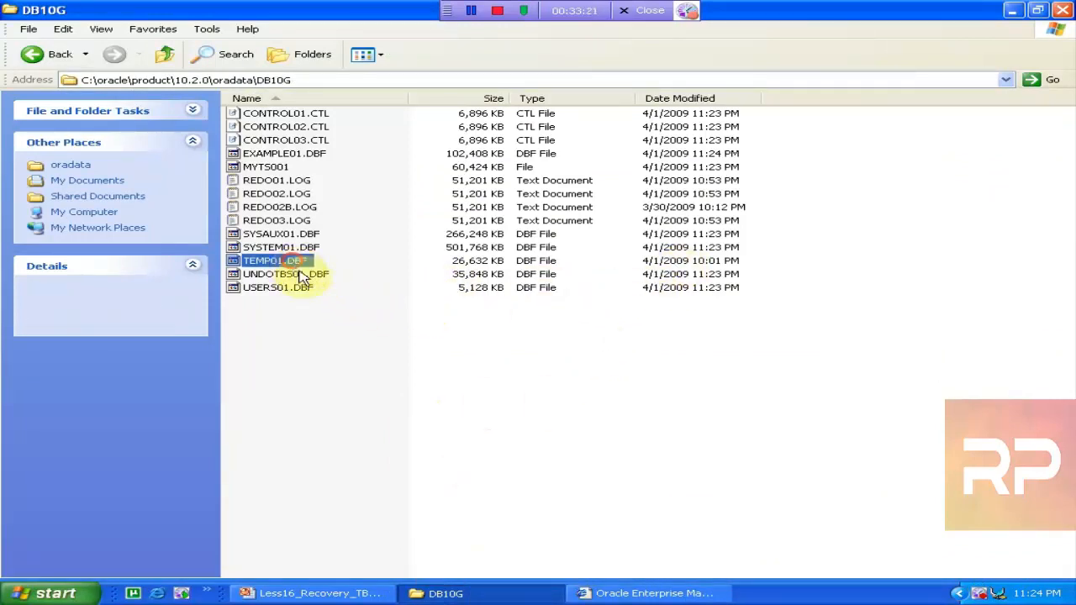
{"action": "right_click", "coordinate": [385, 369]}
{"action": "left_click", "coordinate": [451, 423]}
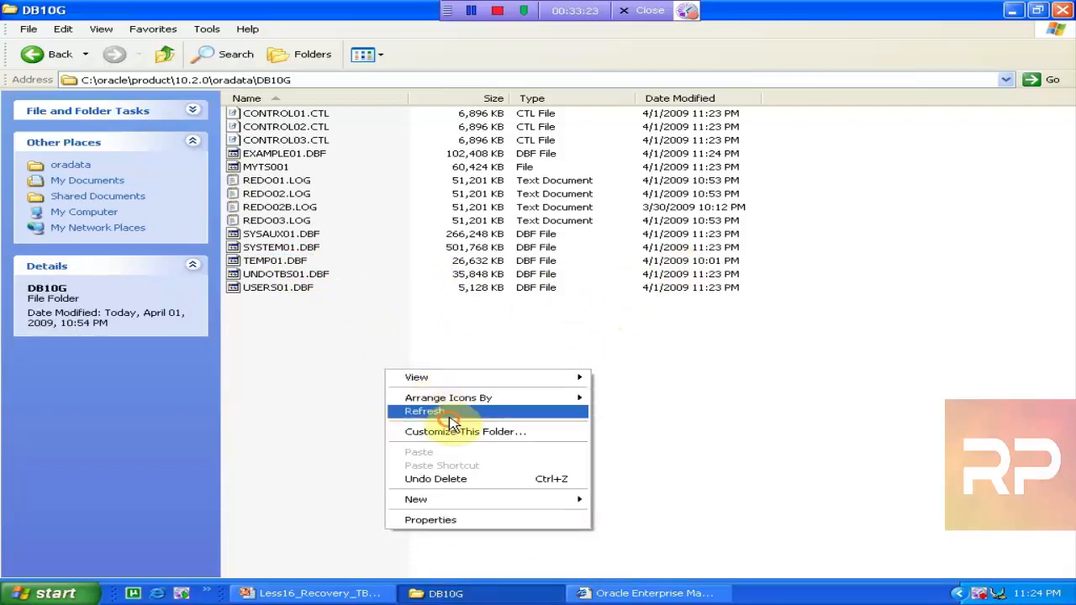
{"action": "right_click", "coordinate": [448, 420]}
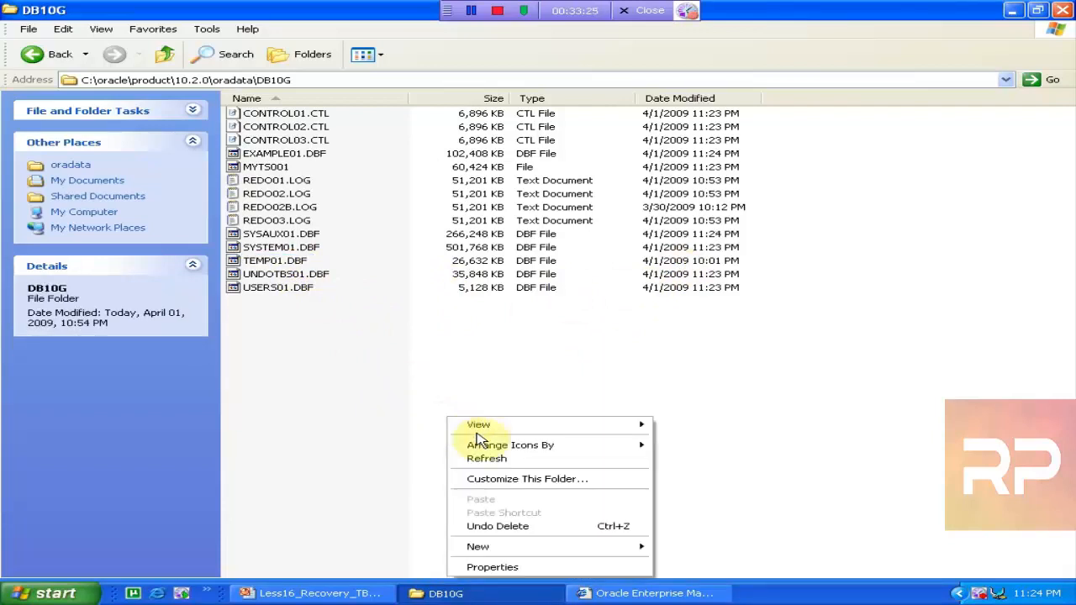
{"action": "left_click", "coordinate": [481, 455]}
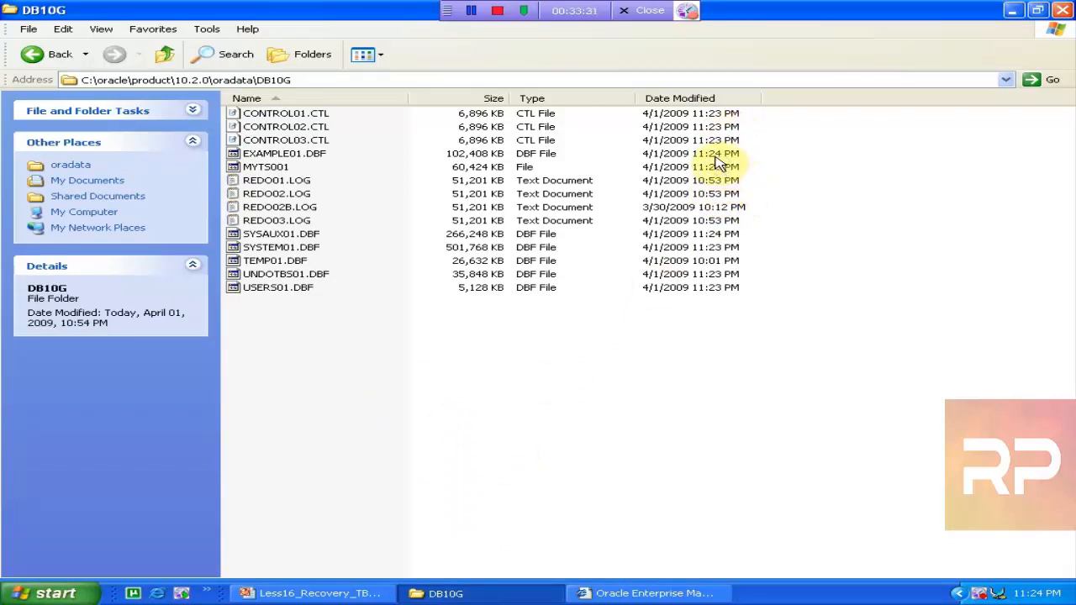
{"action": "right_click", "coordinate": [539, 454]}
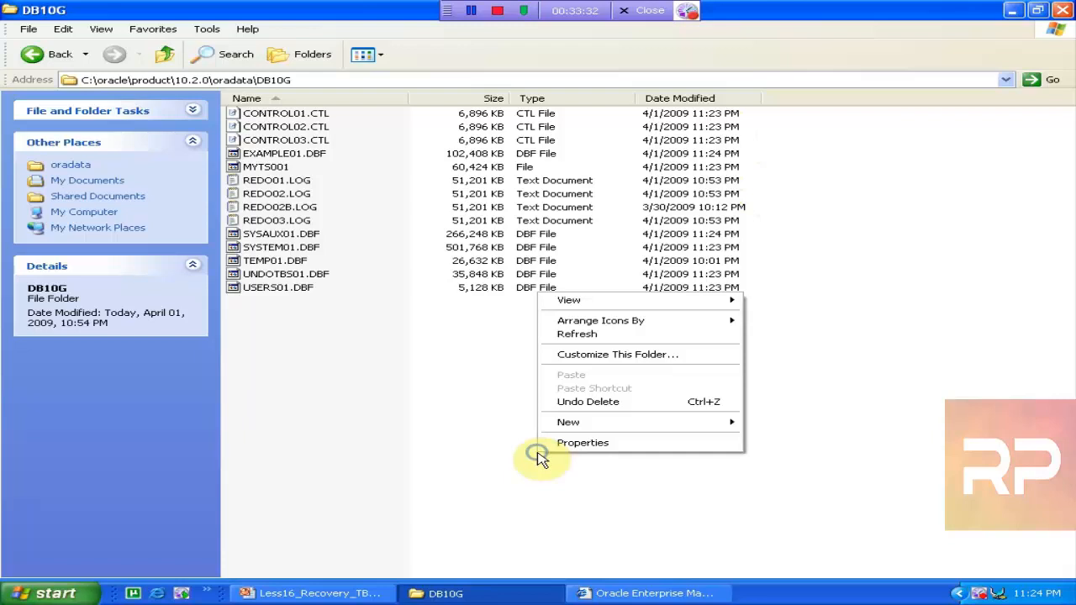
{"action": "left_click", "coordinate": [690, 335]}
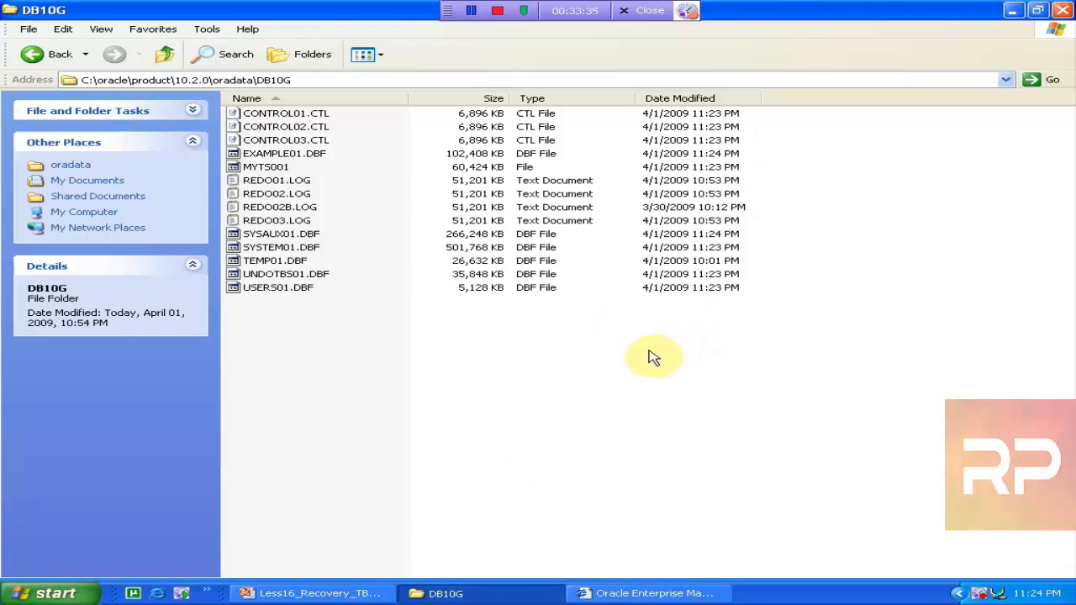
{"action": "right_click", "coordinate": [654, 344]}
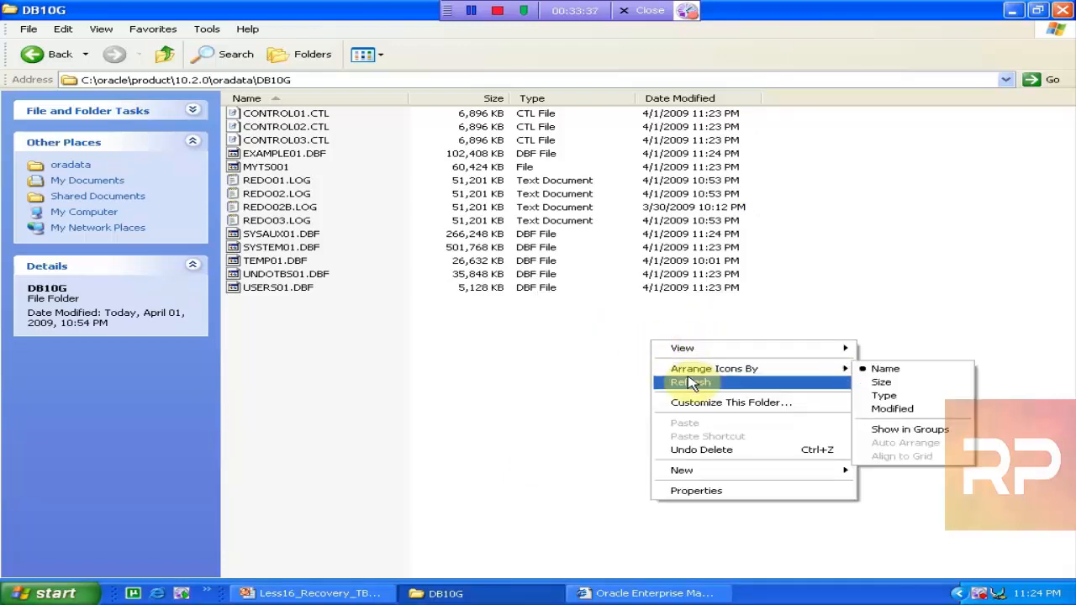
{"action": "left_click", "coordinate": [685, 377]}
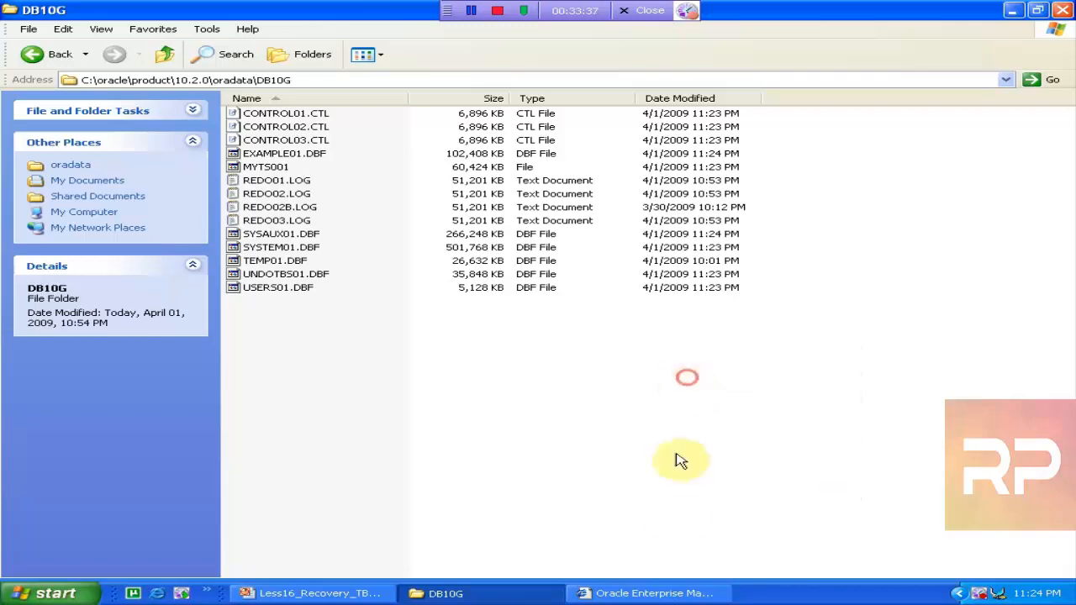
Keep refreshing until CONTROL01–03.CTL show 11:25 PM, then return to the recovery result page
{"action": "left_click", "coordinate": [668, 595]}
{"action": "left_click", "coordinate": [380, 594]}
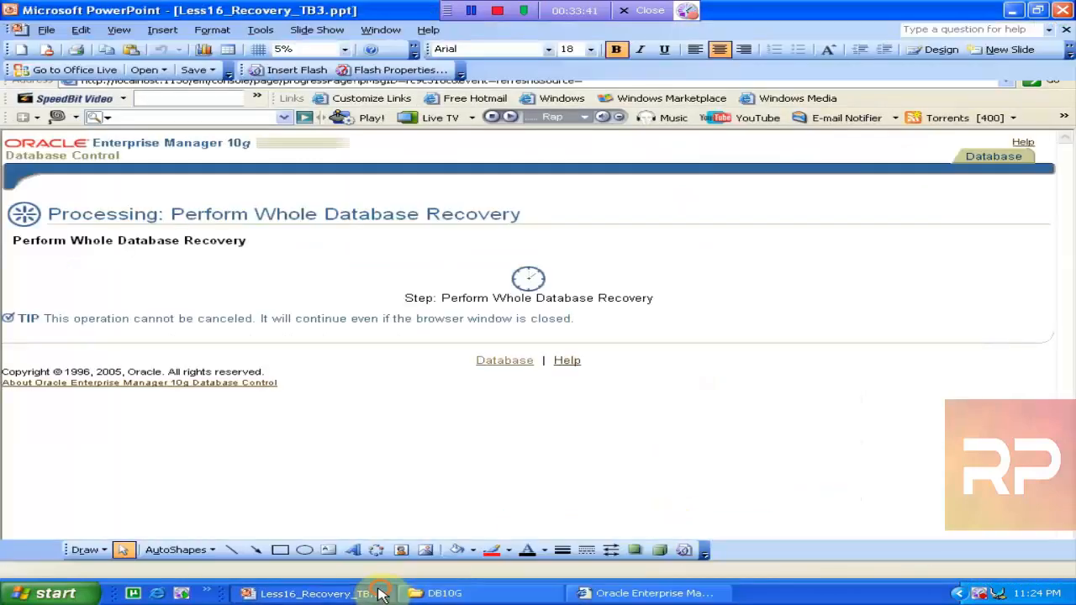
{"action": "left_click", "coordinate": [439, 592]}
{"action": "right_click", "coordinate": [511, 394]}
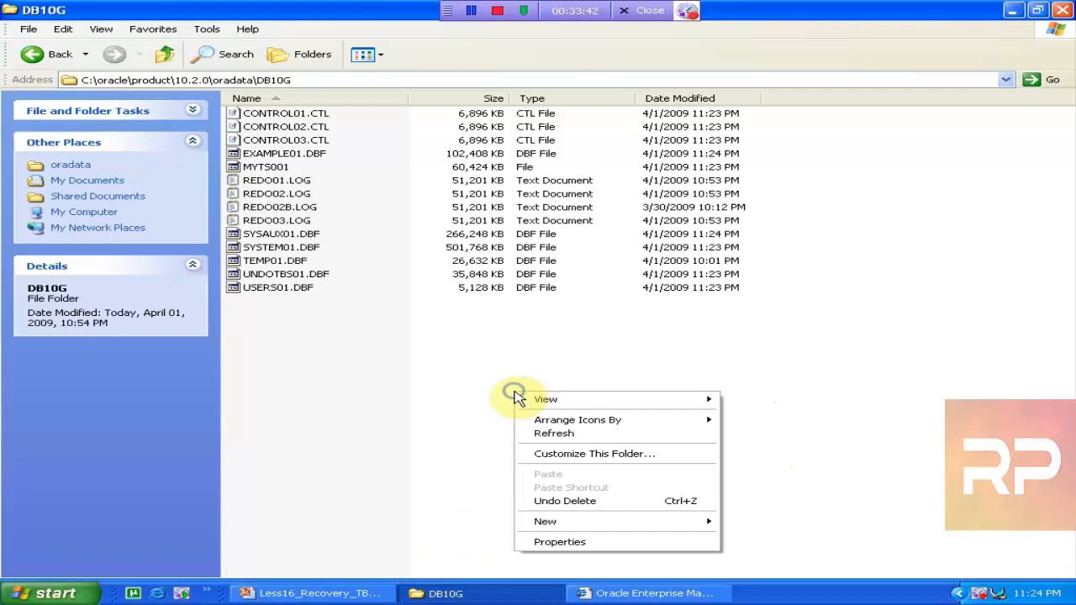
{"action": "left_click", "coordinate": [606, 438]}
{"action": "right_click", "coordinate": [606, 435]}
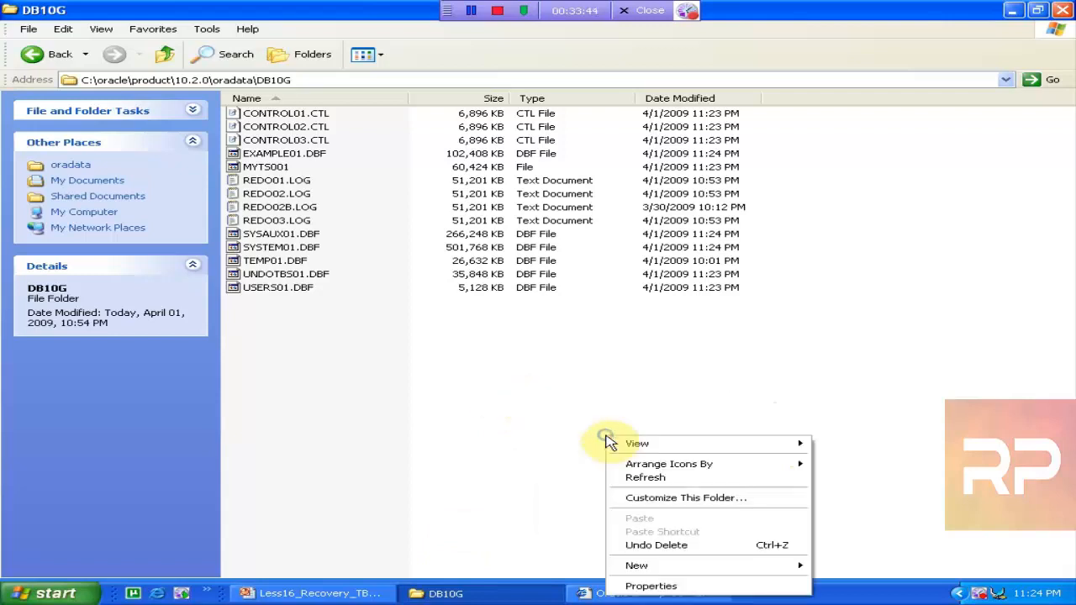
{"action": "left_click", "coordinate": [654, 479]}
{"action": "right_click", "coordinate": [655, 470]}
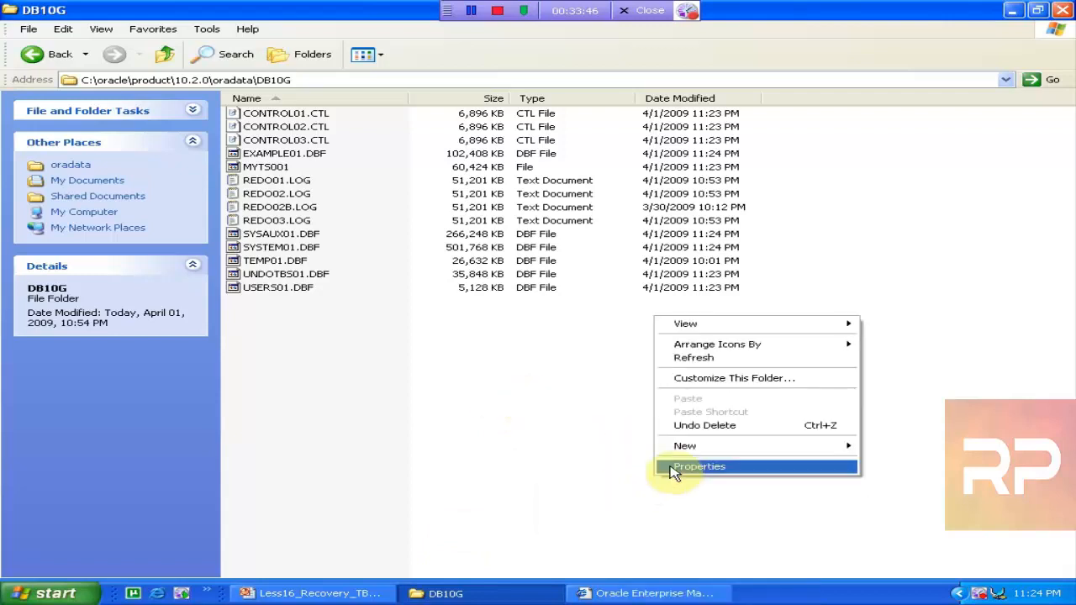
{"action": "left_click", "coordinate": [745, 359]}
{"action": "right_click", "coordinate": [744, 356]}
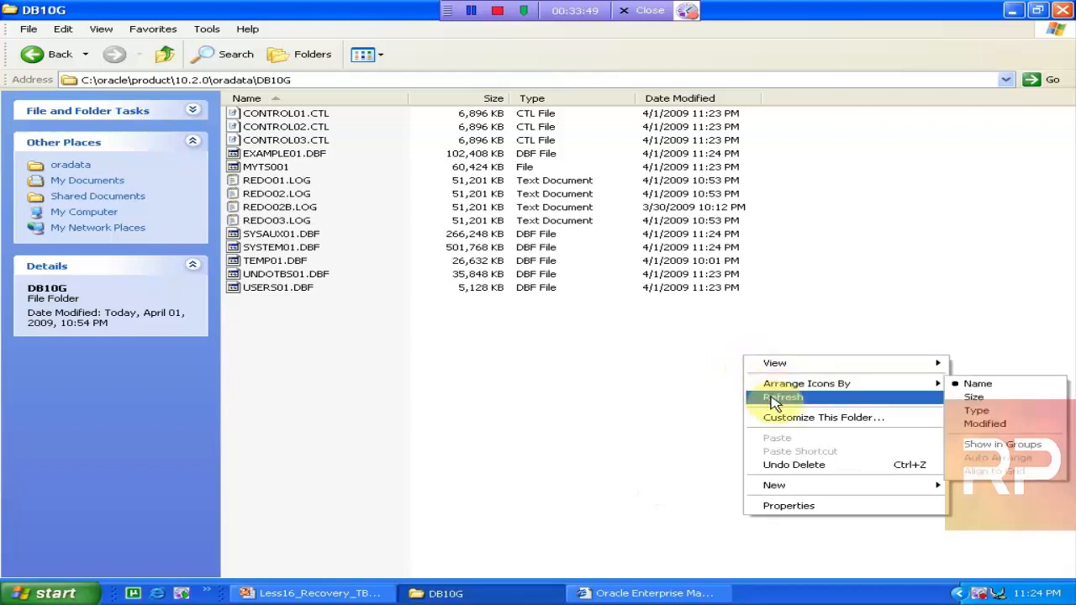
{"action": "left_click", "coordinate": [772, 400]}
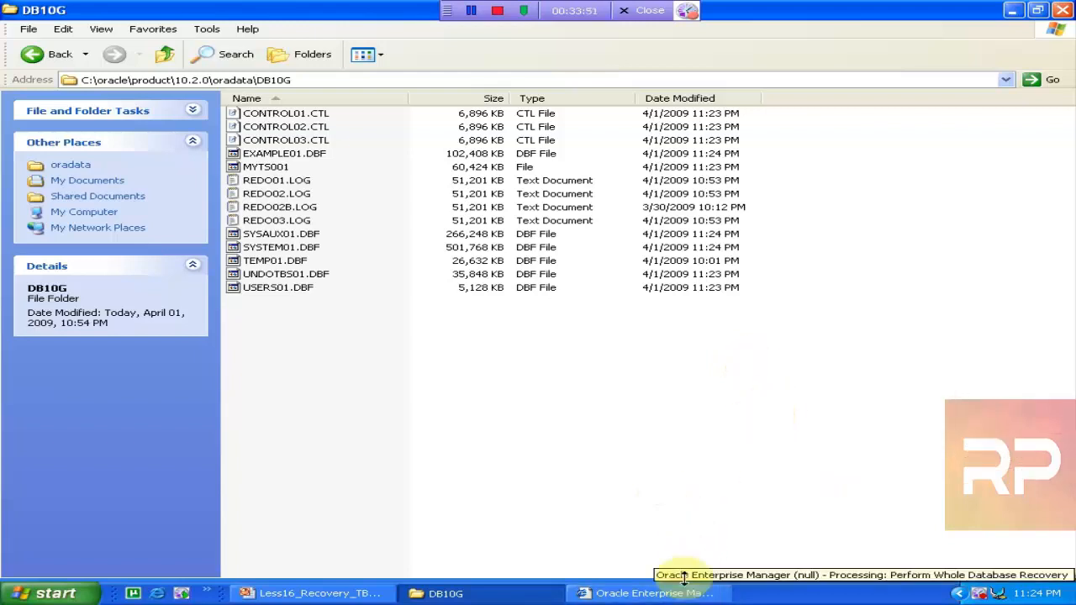
{"action": "right_click", "coordinate": [672, 521]}
{"action": "left_click", "coordinate": [779, 402]}
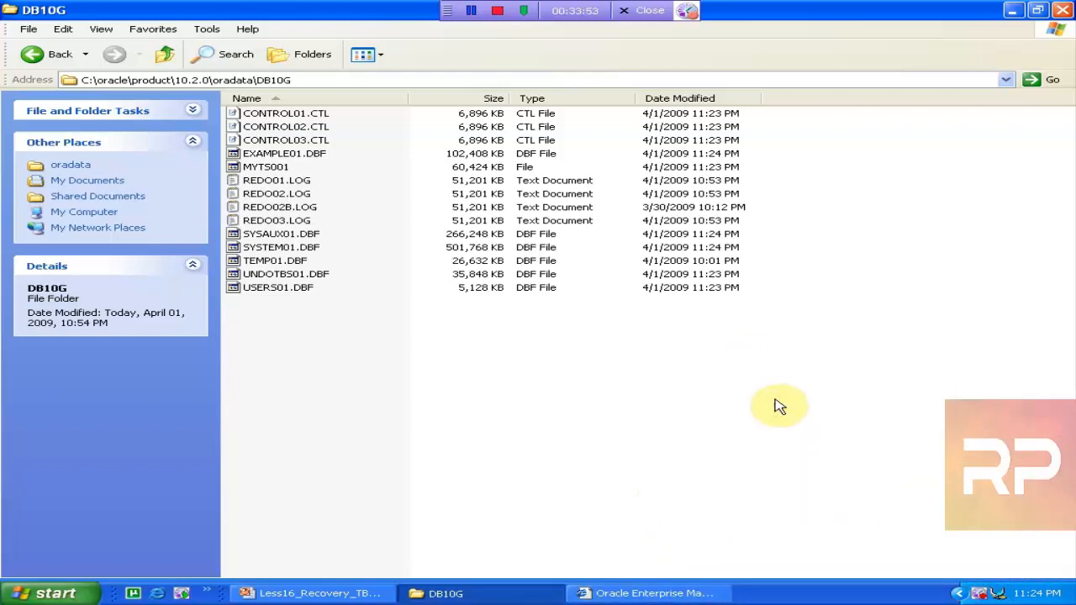
{"action": "right_click", "coordinate": [775, 405]}
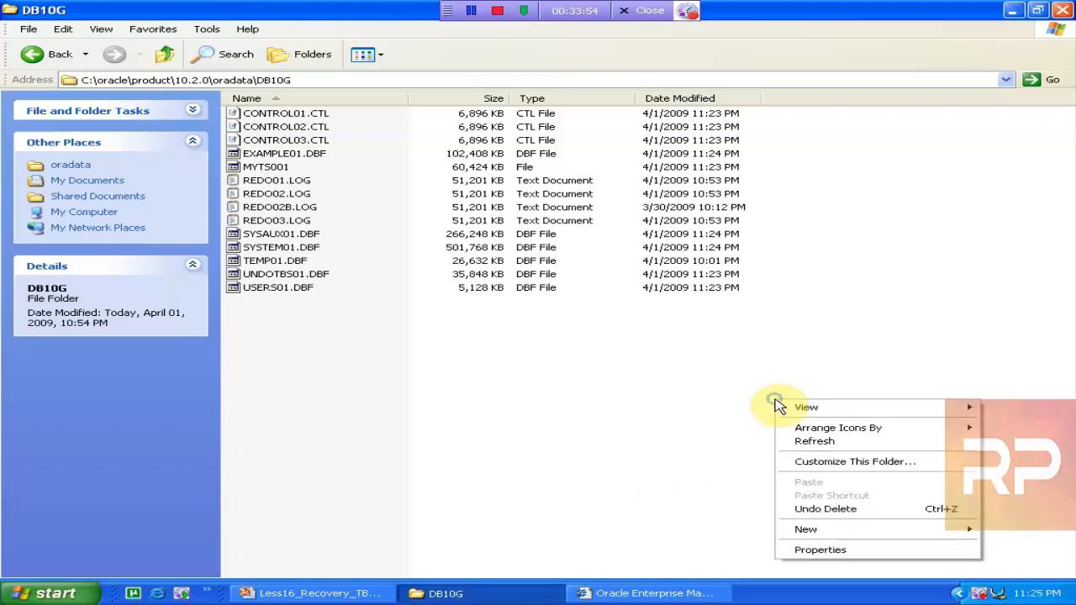
{"action": "left_click", "coordinate": [807, 444]}
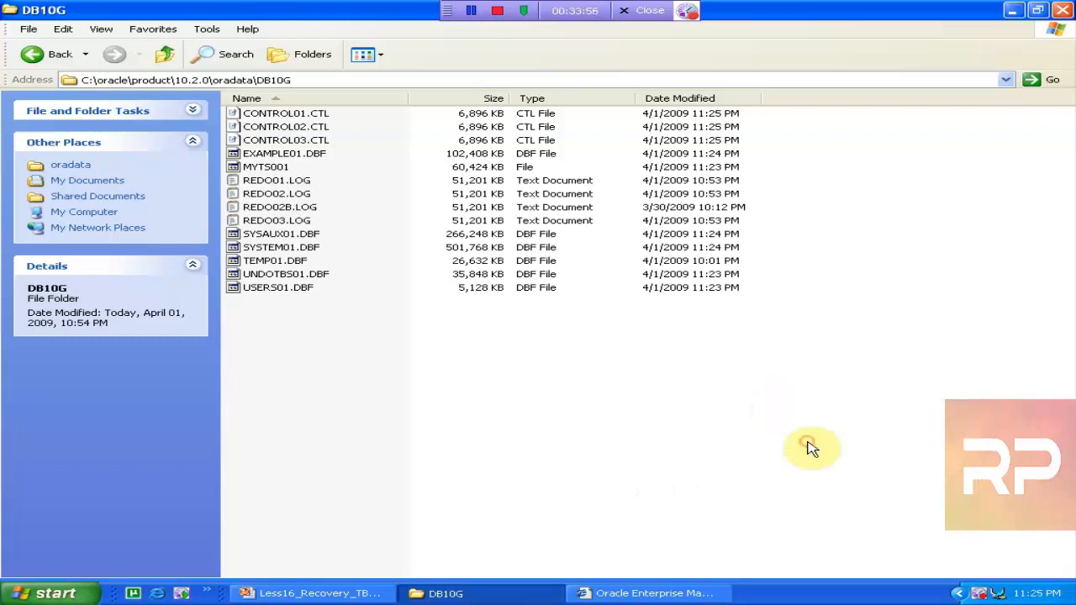
{"action": "left_click", "coordinate": [693, 593]}
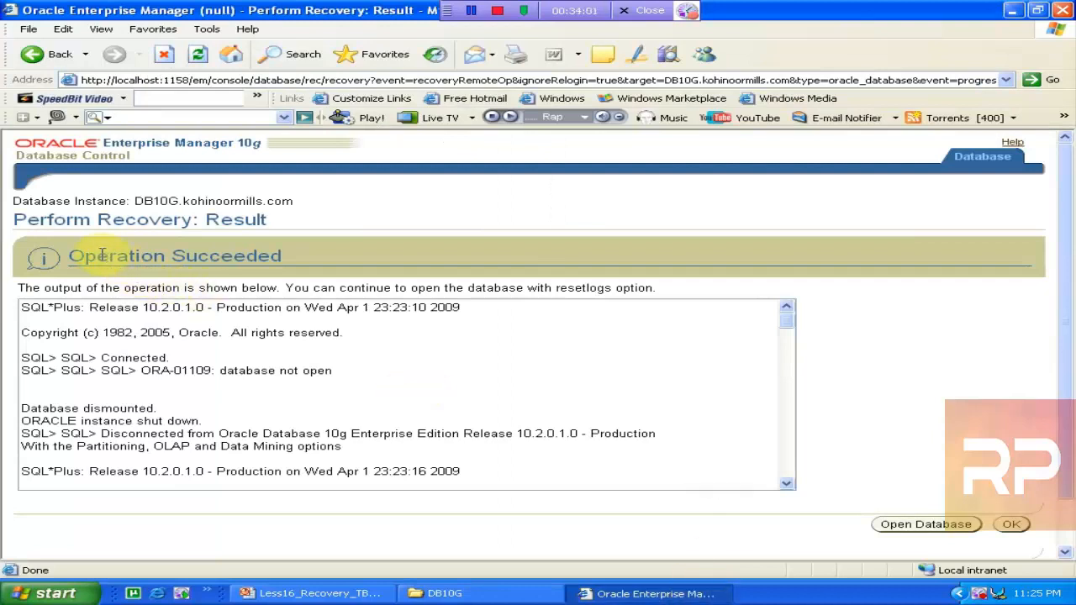
Review the Operation Succeeded RMAN output, then open the recovered DB10G database
{"action": "left_click_drag", "start_coordinate": [67, 257], "coordinate": [325, 291]}
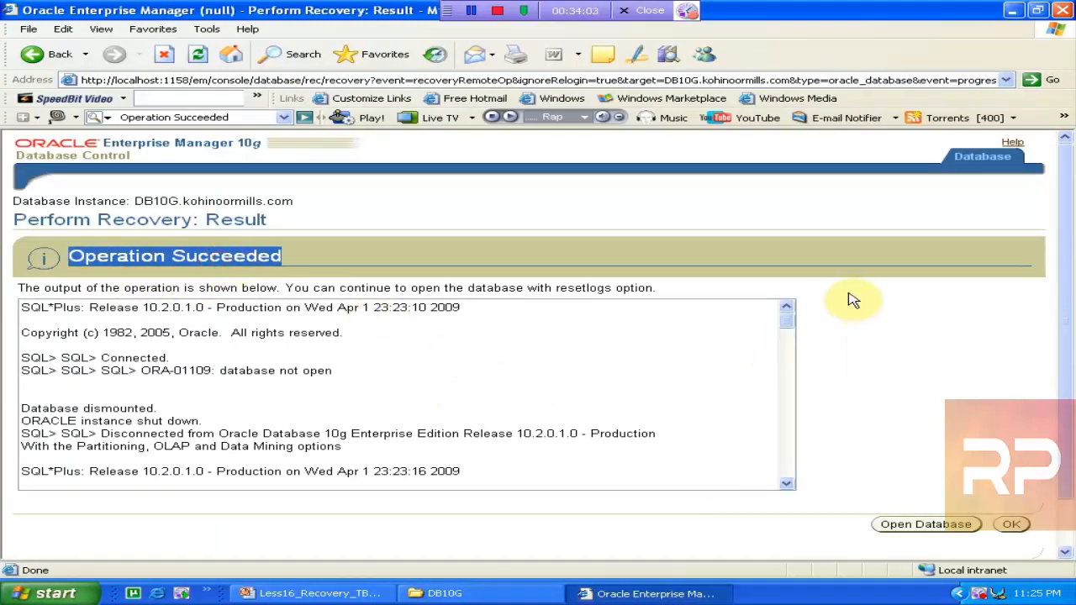
{"action": "left_click_drag", "start_coordinate": [787, 321], "coordinate": [780, 485]}
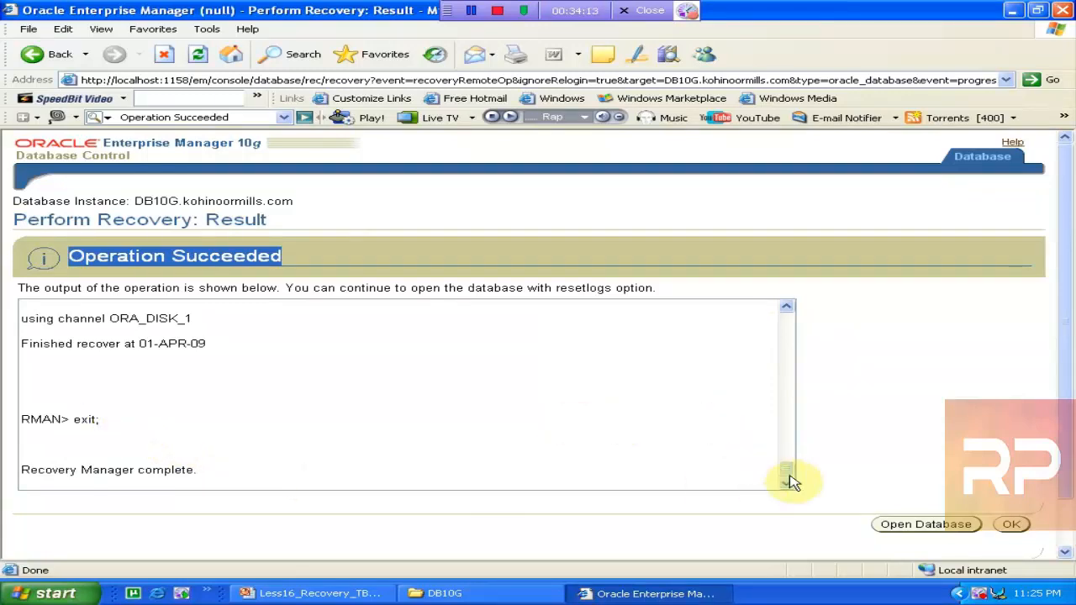
{"action": "left_click_drag", "start_coordinate": [788, 471], "coordinate": [804, 375]}
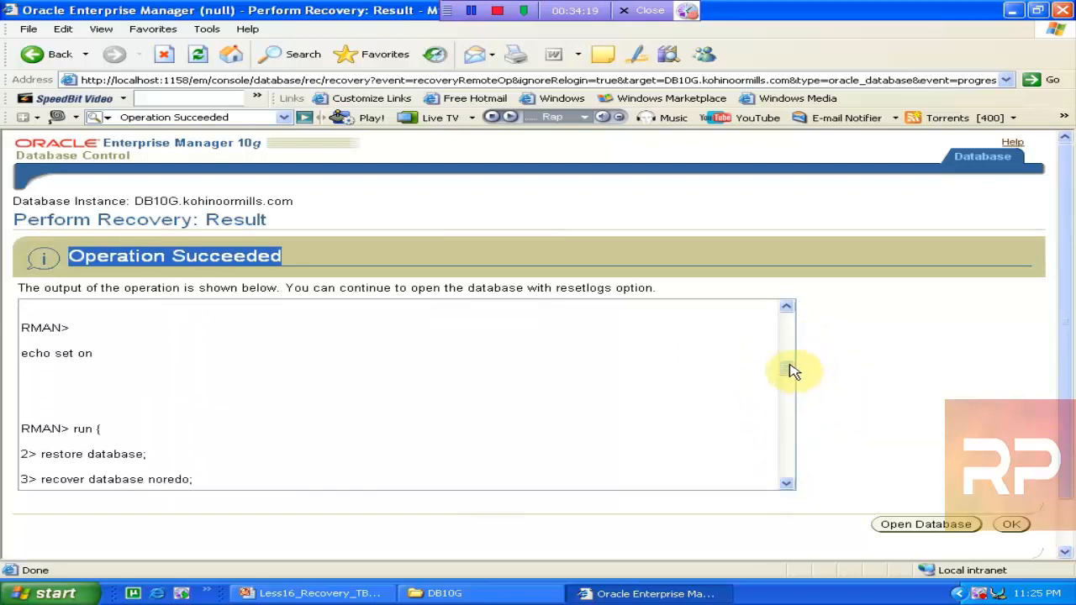
{"action": "left_click_drag", "start_coordinate": [793, 377], "coordinate": [792, 382]}
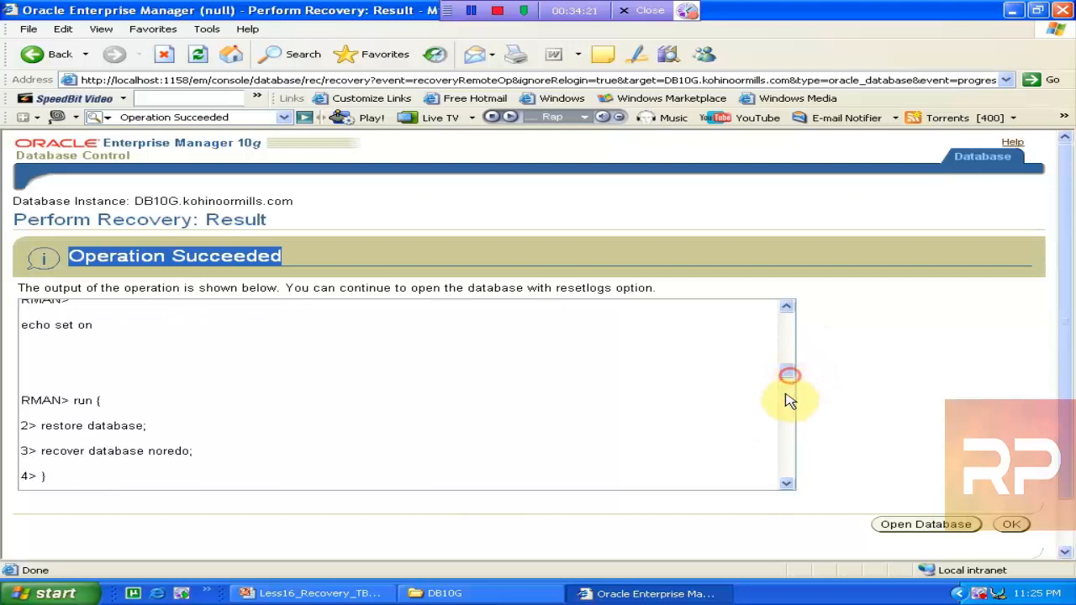
{"action": "left_click", "coordinate": [610, 381]}
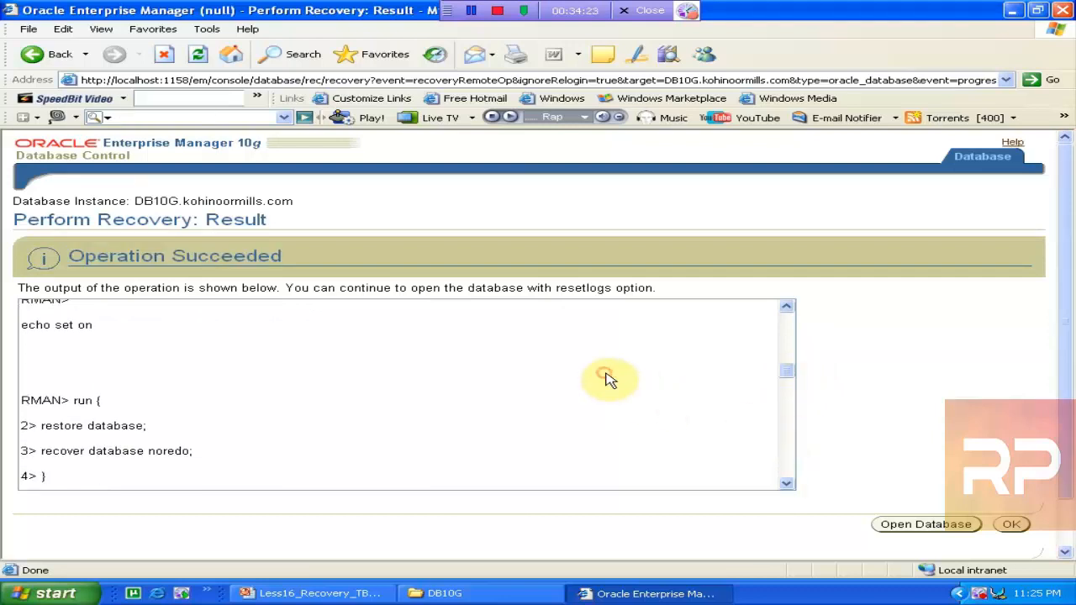
{"action": "left_click", "coordinate": [922, 525]}
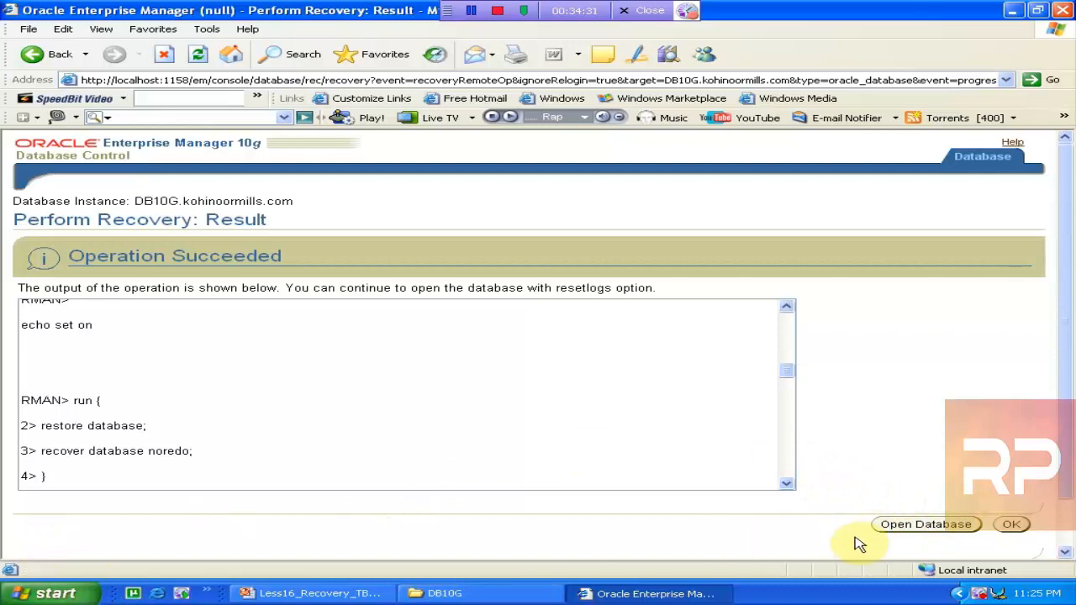
Launch SQL*Plus from the Start menu and log on with the user credentials, getting ORA-01033
{"action": "left_click", "coordinate": [88, 592]}
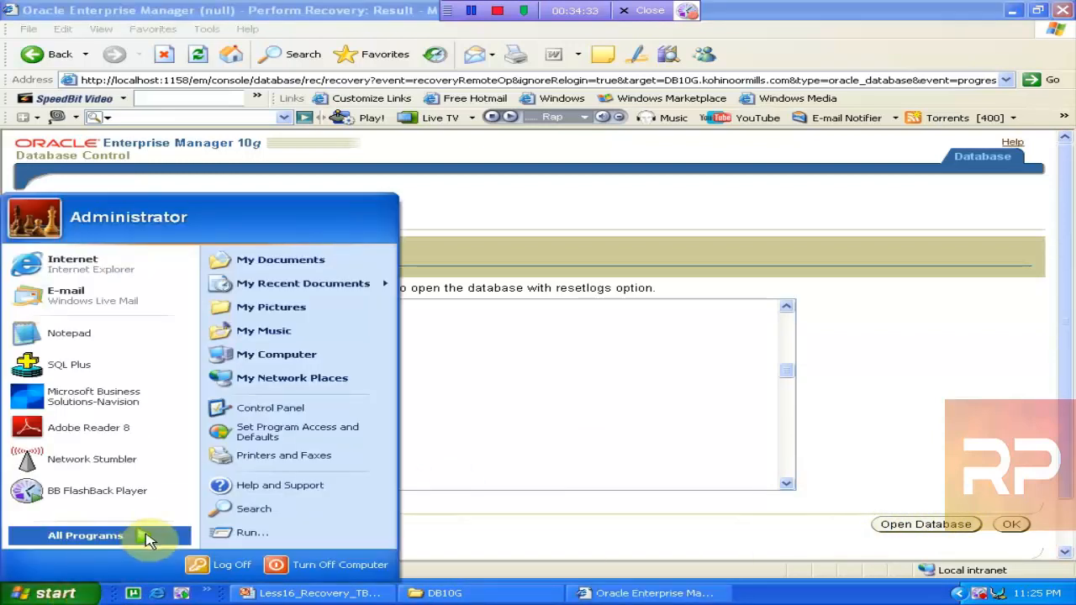
{"action": "mouse_move", "coordinate": [142, 535]}
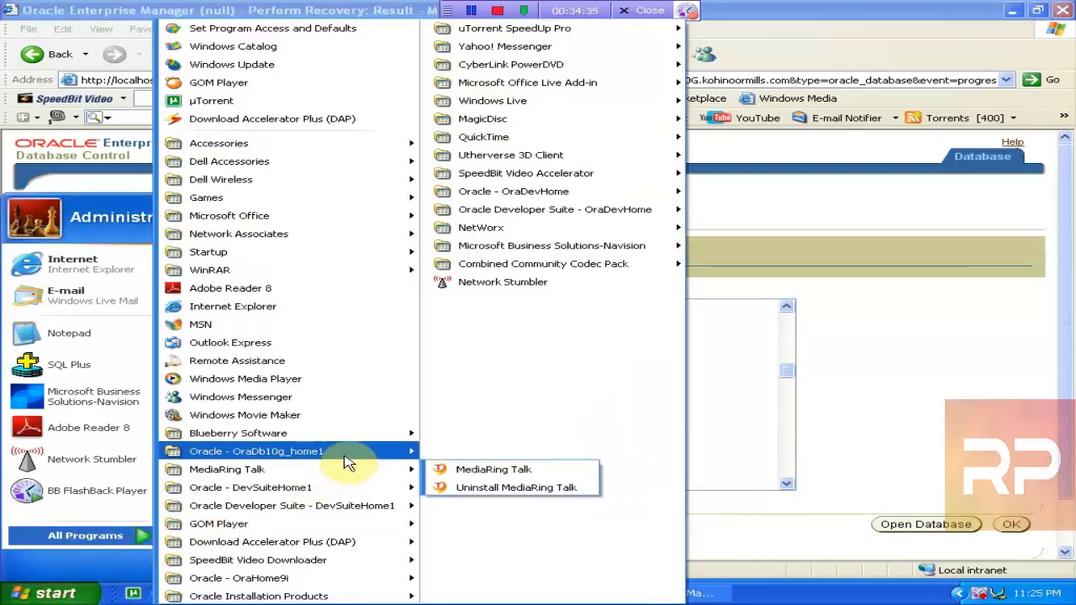
{"action": "mouse_move", "coordinate": [344, 451]}
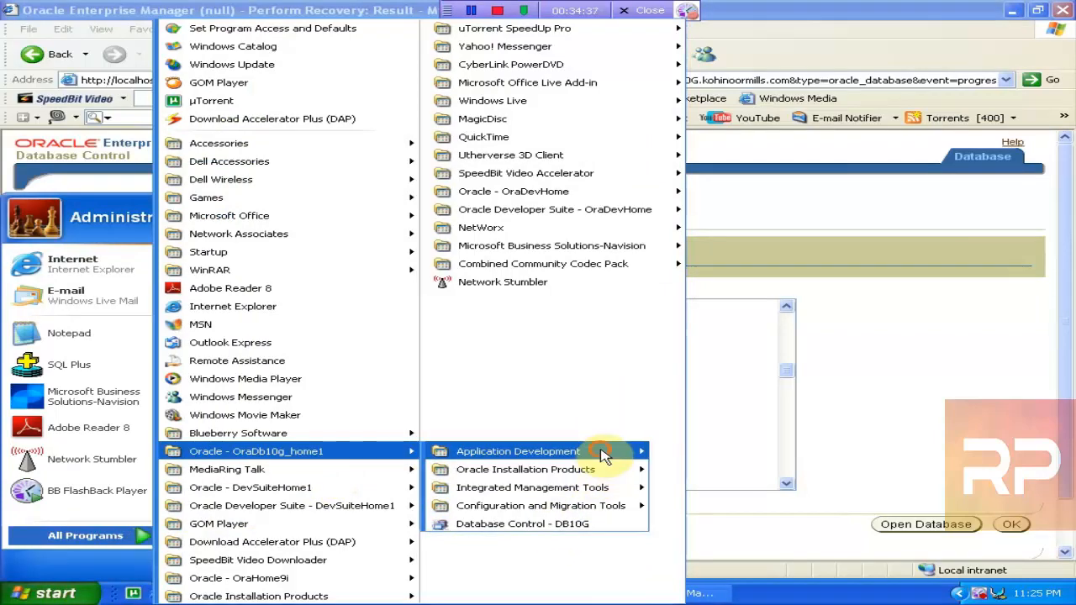
{"action": "mouse_move", "coordinate": [620, 451]}
{"action": "left_click", "coordinate": [710, 560]}
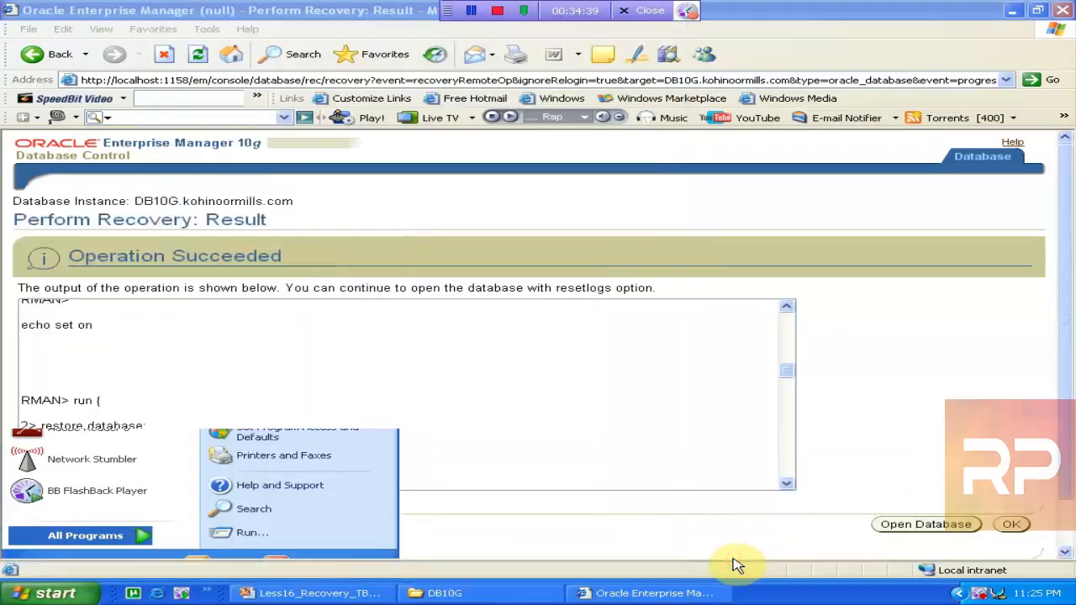
{"action": "type", "text": "scott"}
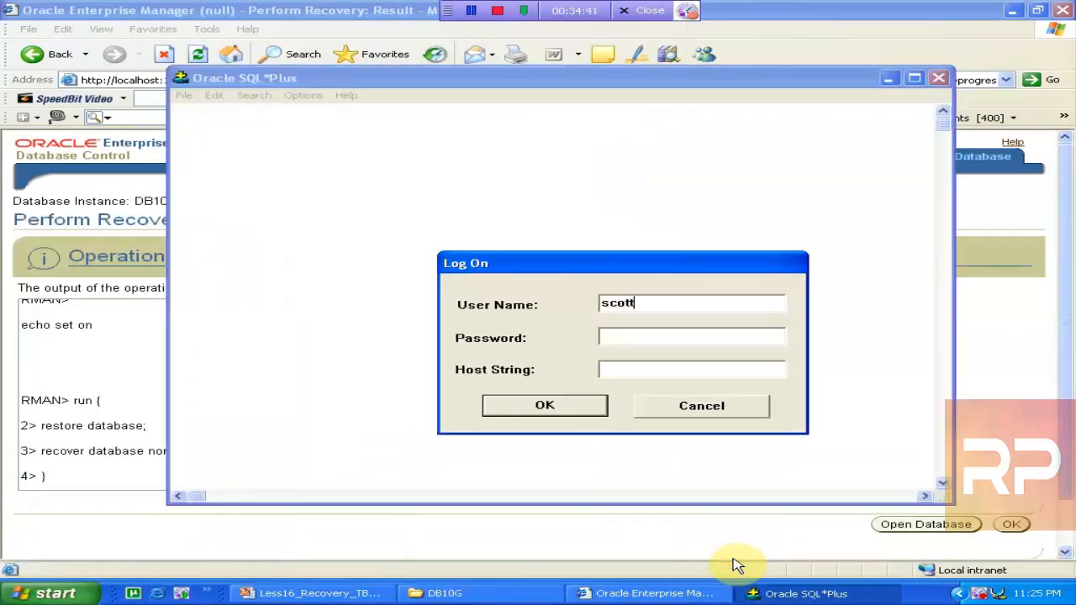
{"action": "type", "text": "tiger"}
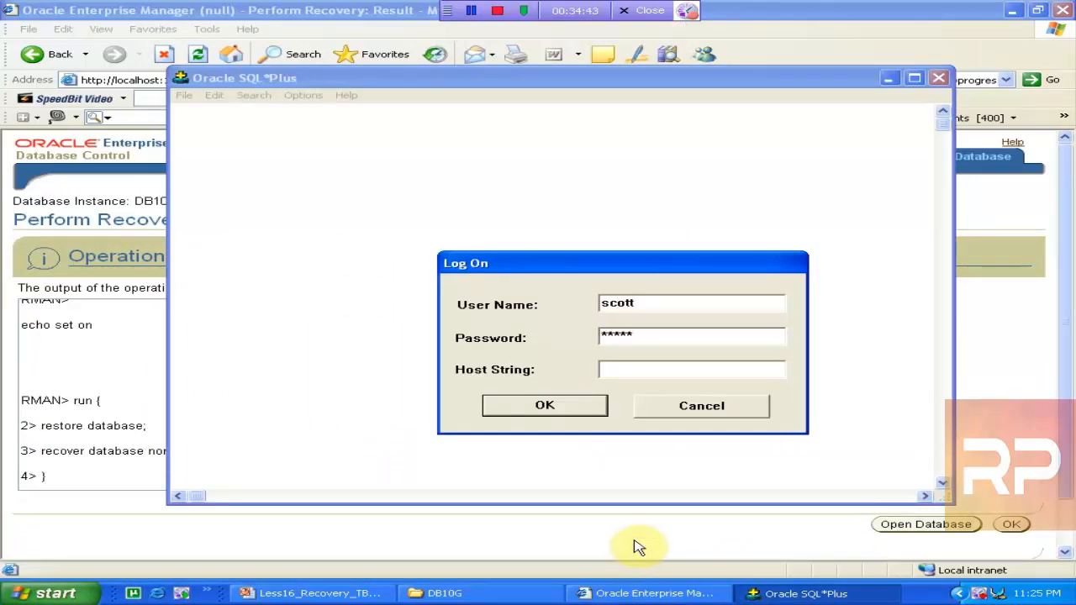
{"action": "left_click", "coordinate": [519, 407]}
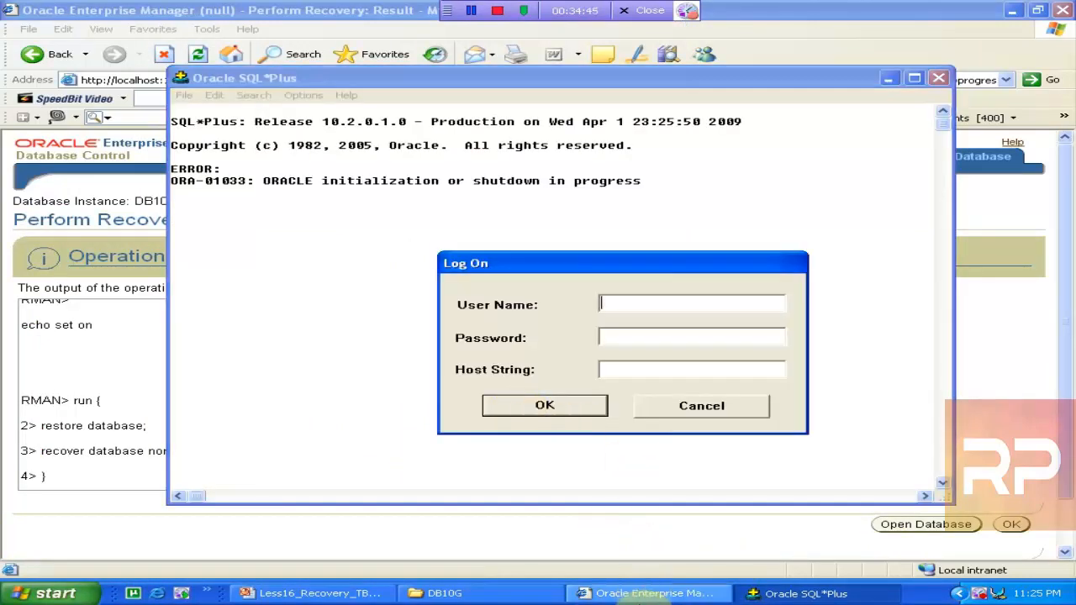
{"action": "left_click", "coordinate": [637, 599]}
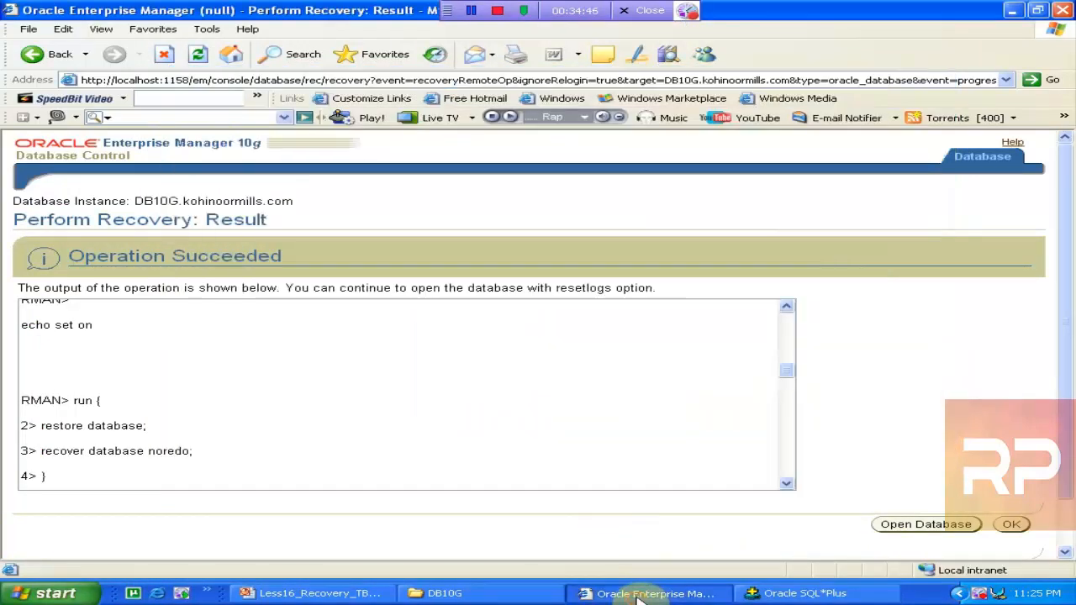
Open the restored DB10G database with resetlogs and confirm 'Database altered'
{"action": "left_click", "coordinate": [925, 523]}
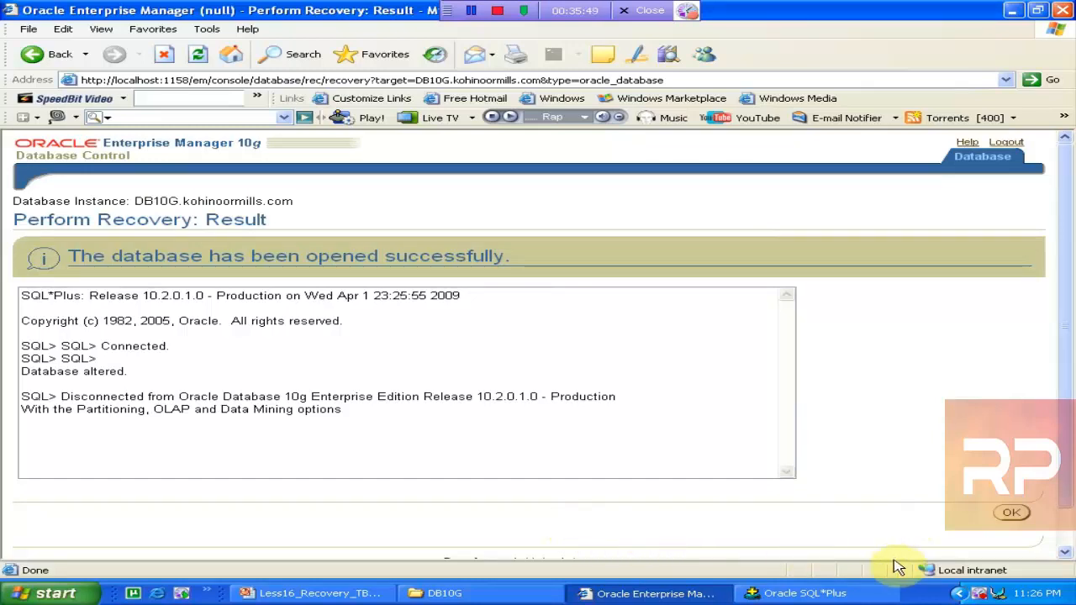
Log on to the reopened database in SQL*Plus with the user's credentials, then return to Enterprise Manager
{"action": "left_click", "coordinate": [802, 593]}
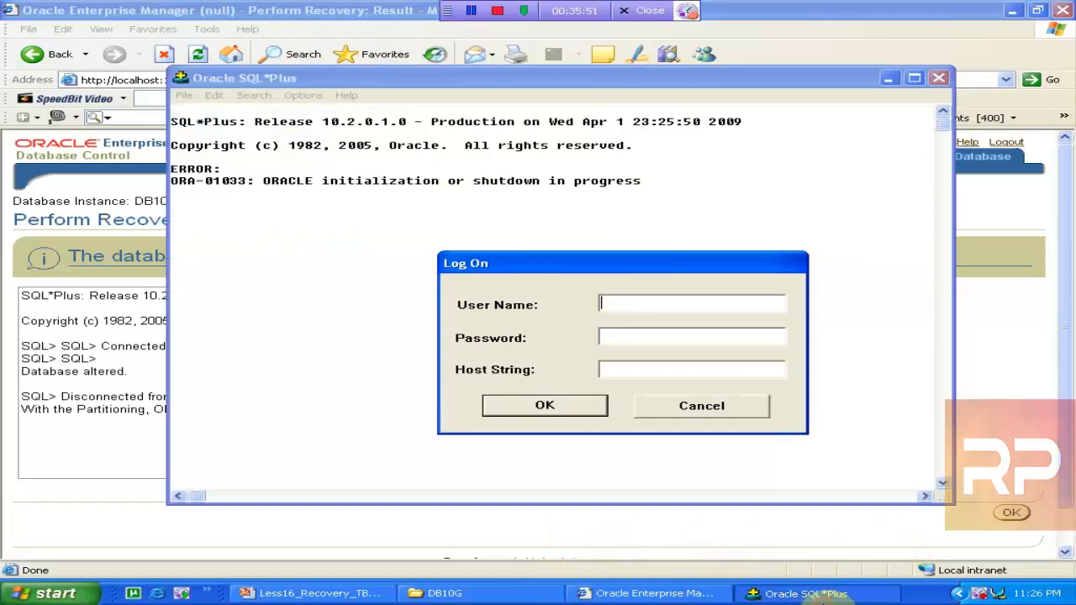
{"action": "type", "text": "scott"}
{"action": "key", "text": "Return"}
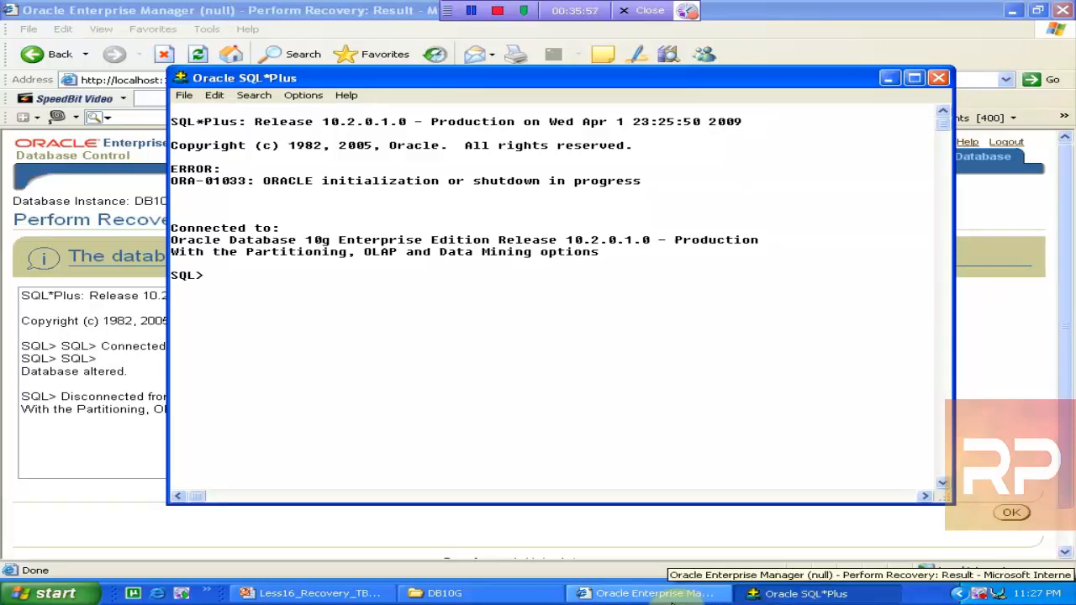
{"action": "left_click", "coordinate": [589, 592]}
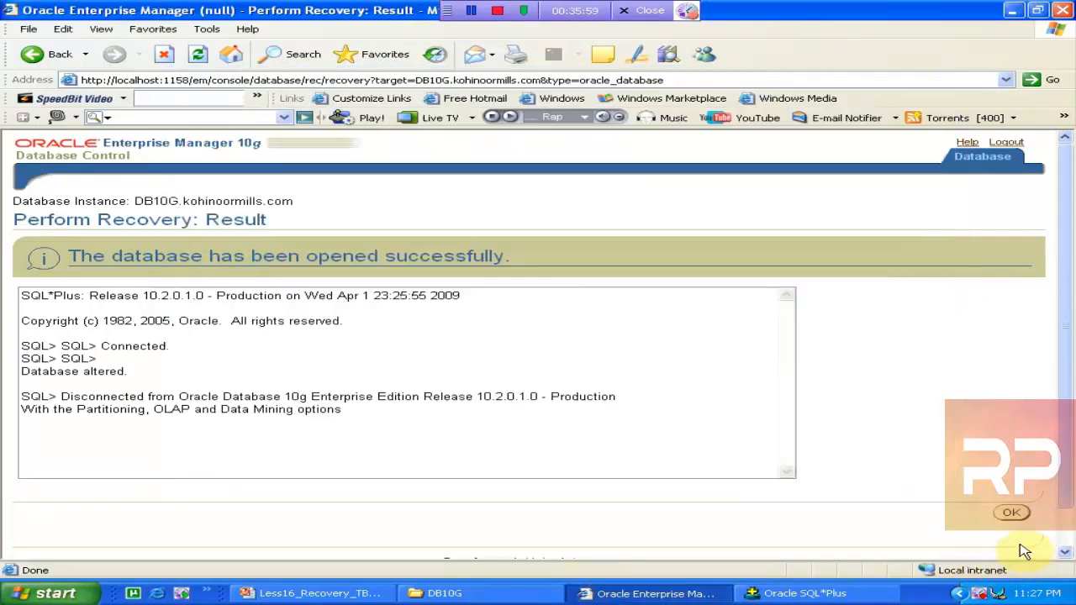
Dismiss the recovery result and log back into Database Control as SYS, connecting as SYSDBA
{"action": "left_click", "coordinate": [1005, 520]}
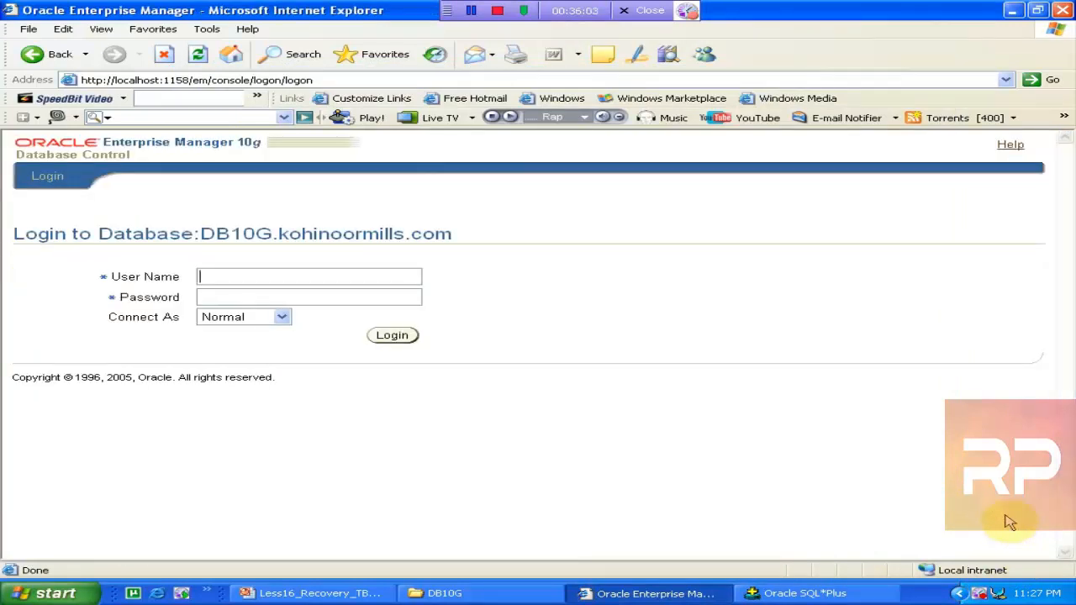
{"action": "type", "text": "sys"}
{"action": "key", "text": "Tab"}
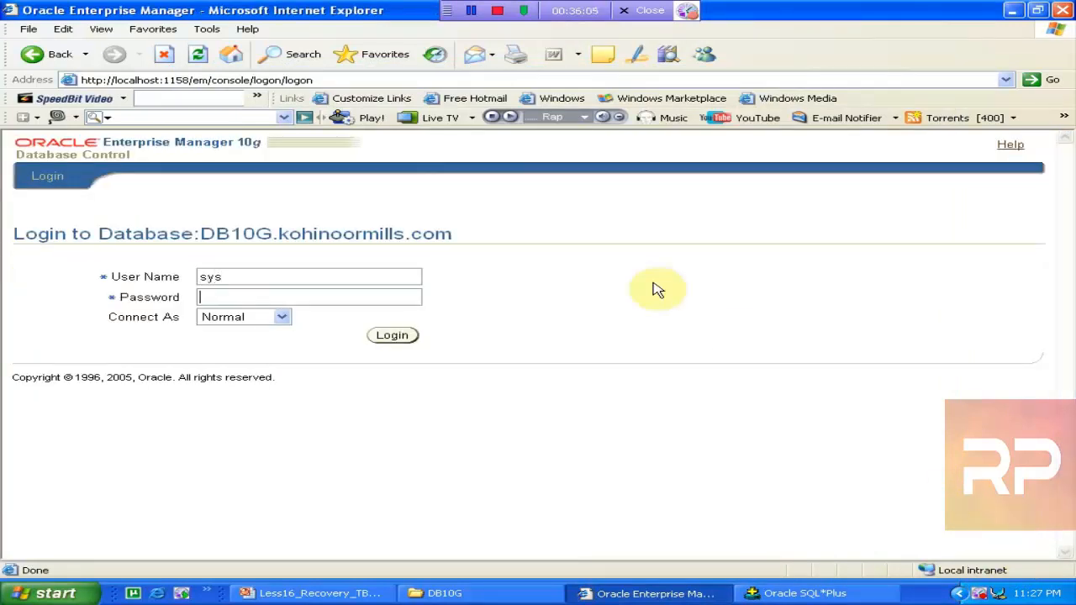
{"action": "type", "text": "••••••••"}
{"action": "key", "text": "Tab"}
{"action": "key", "text": "Down"}
{"action": "key", "text": "Down"}
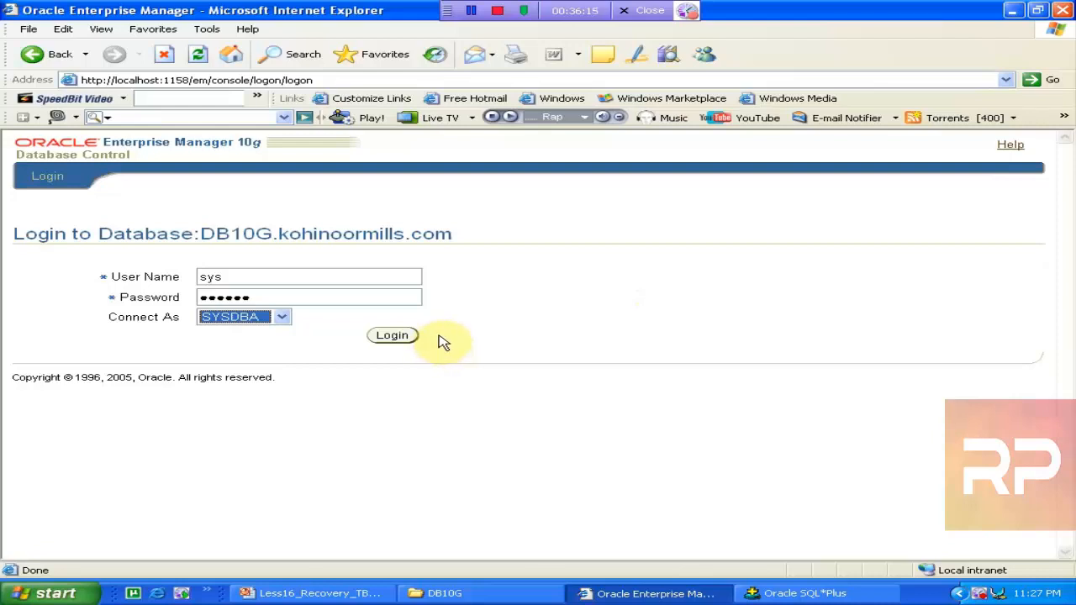
{"action": "left_click", "coordinate": [404, 339]}
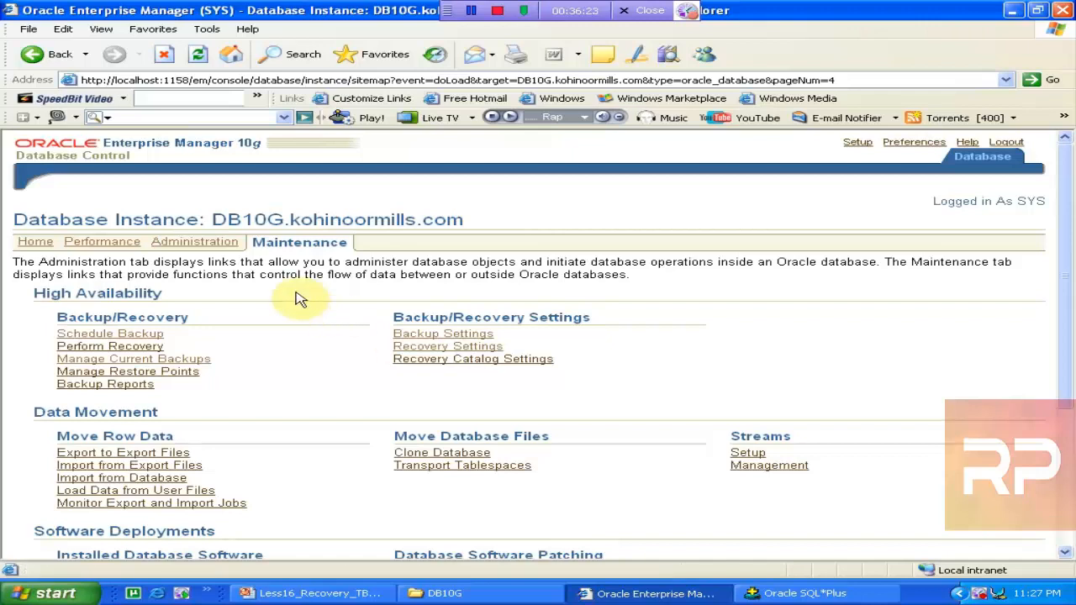
Show the DB10G Home page, exit the SQL*Plus session, and close the recovery lesson slides
{"action": "left_click", "coordinate": [33, 243]}
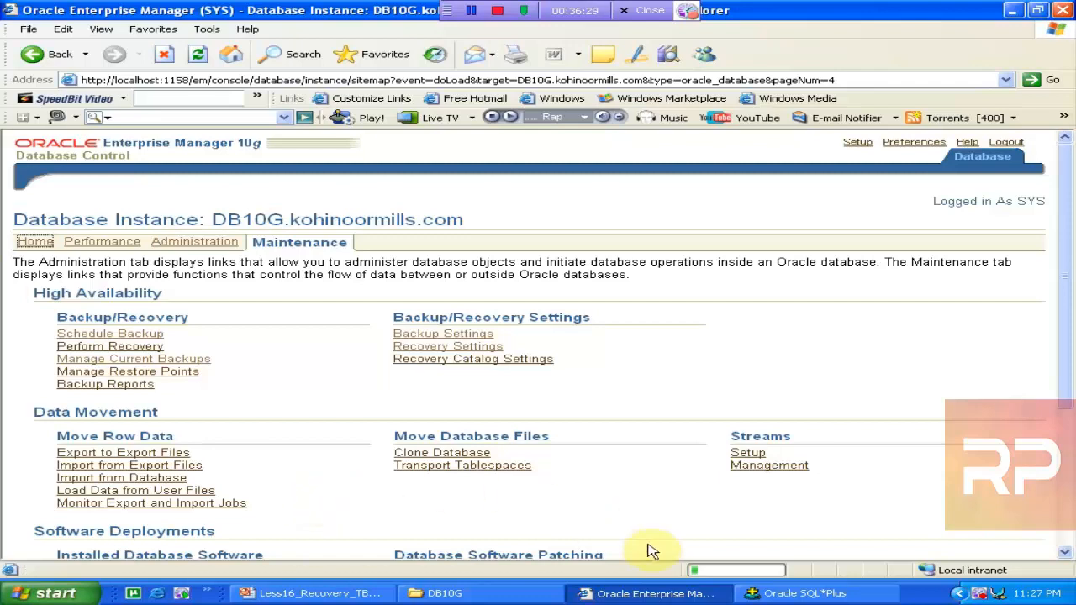
{"action": "left_click", "coordinate": [802, 593]}
{"action": "type", "text": "exit"}
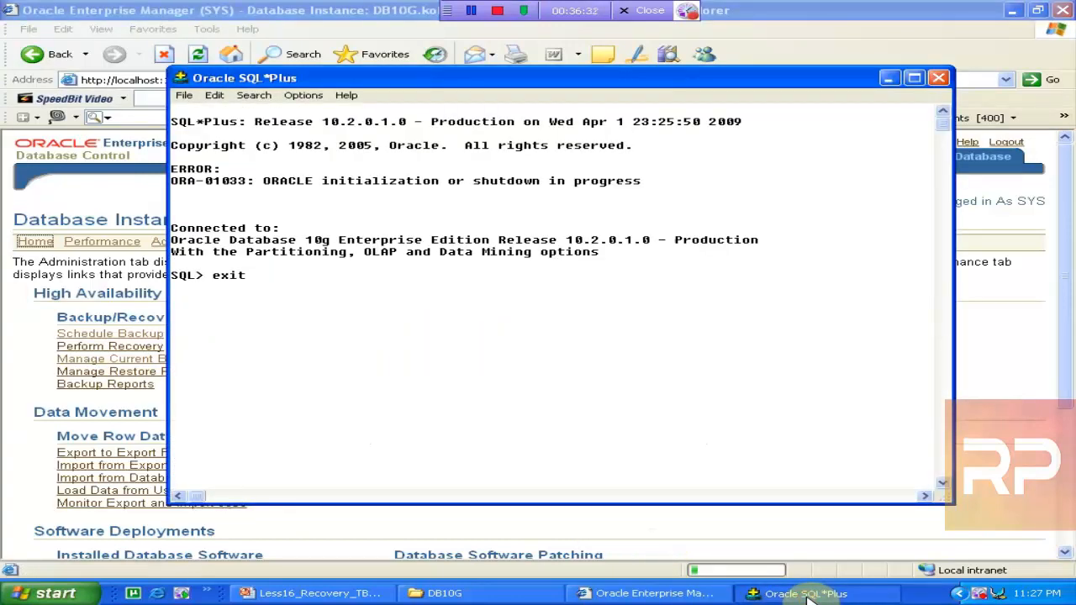
{"action": "key", "text": "Return"}
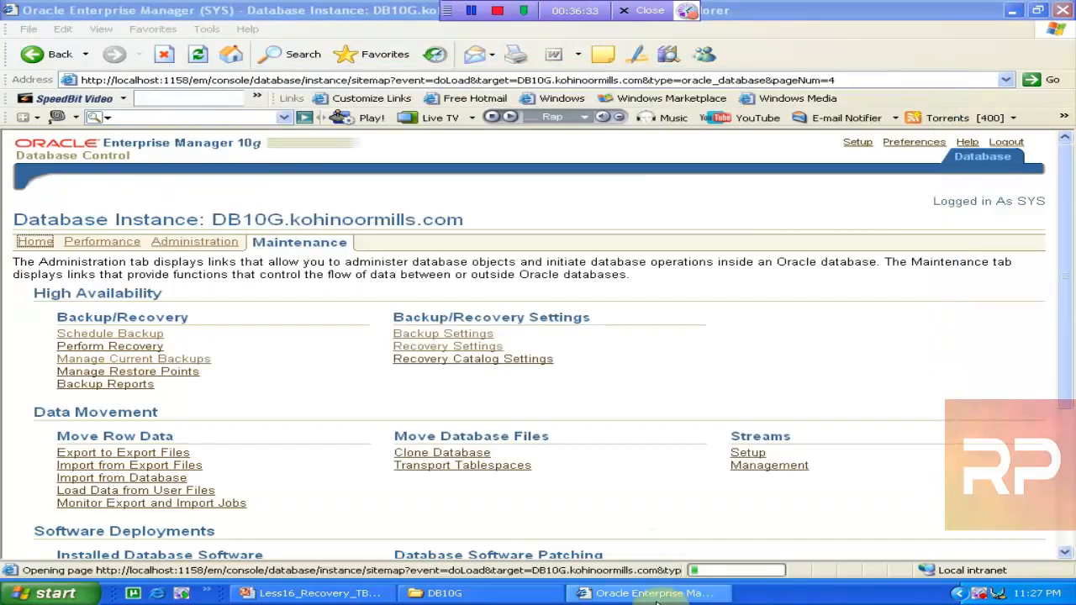
{"action": "left_click", "coordinate": [359, 595]}
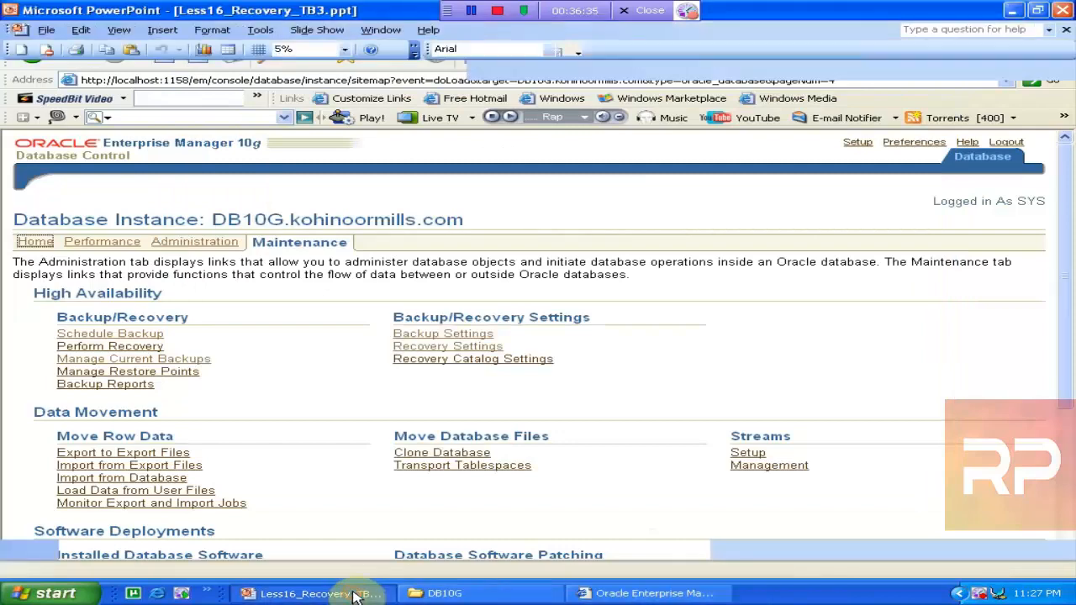
{"action": "left_click", "coordinate": [1064, 13]}
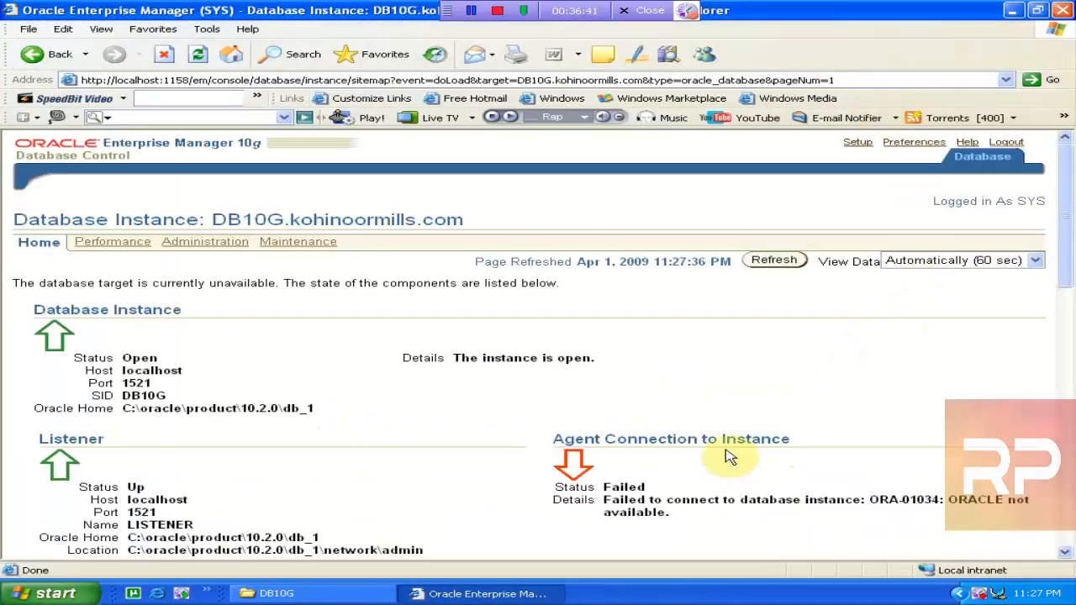
Refresh the DB10G Home page to confirm status Up since 11:23:17 PM, then log out
{"action": "left_click", "coordinate": [769, 261]}
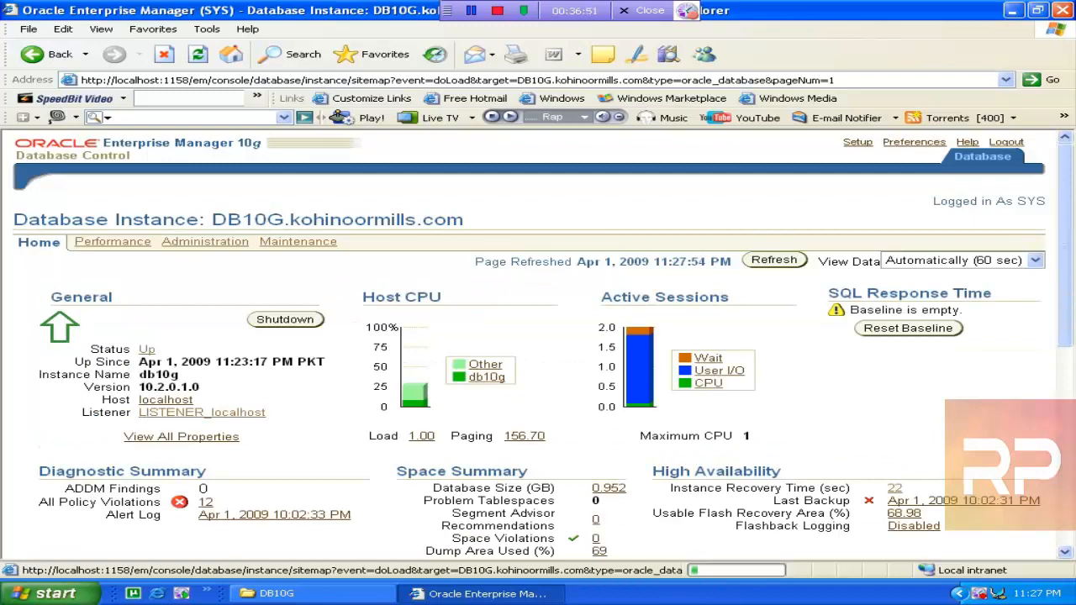
{"action": "left_click_drag", "start_coordinate": [1064, 212], "coordinate": [1064, 213]}
{"action": "scroll", "coordinate": [1064, 215], "scroll_direction": "down", "scroll_amount": 5}
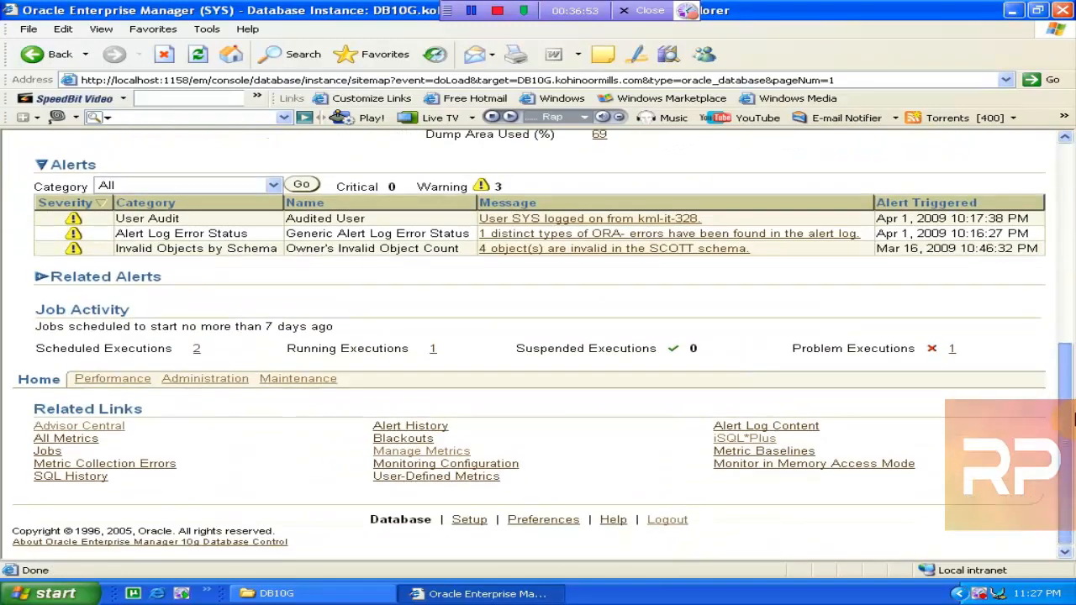
{"action": "scroll", "coordinate": [1069, 164], "scroll_direction": "up", "scroll_amount": 5}
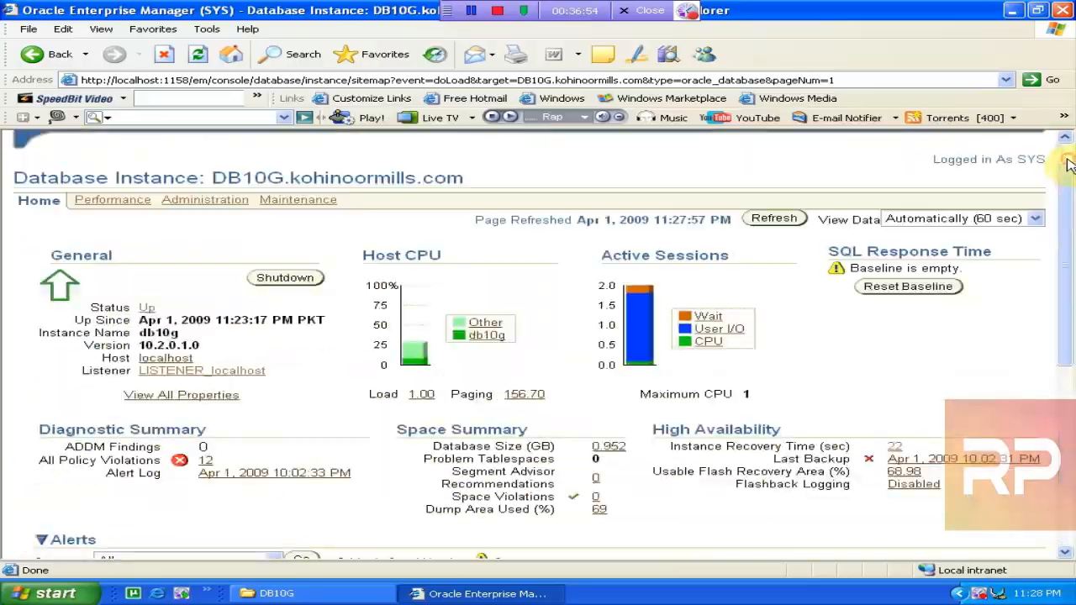
{"action": "scroll", "coordinate": [1061, 174], "scroll_direction": "up", "scroll_amount": 1}
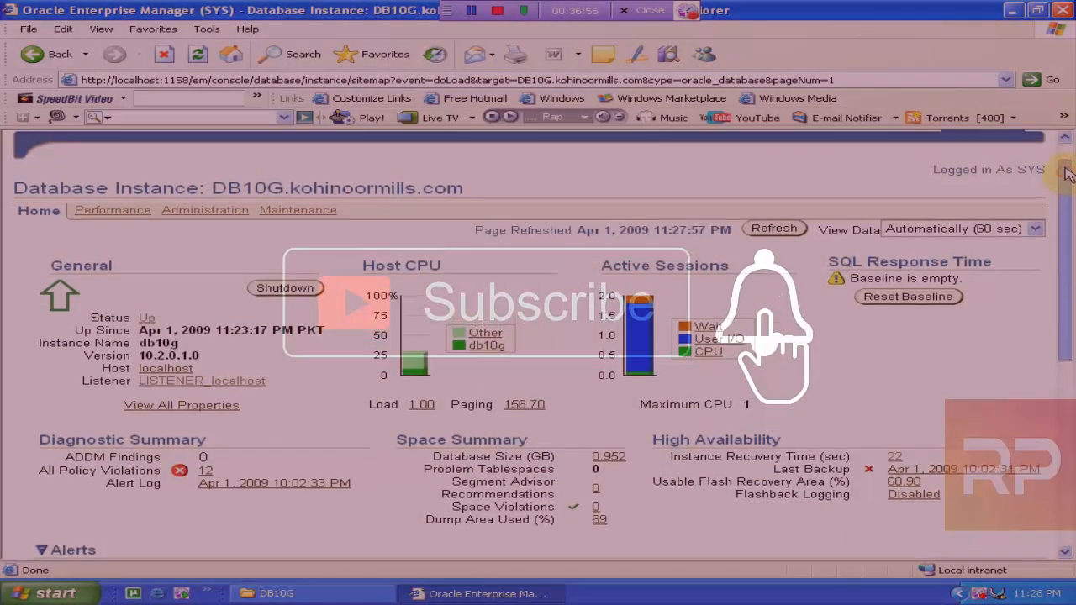
{"action": "left_click", "coordinate": [1012, 143]}
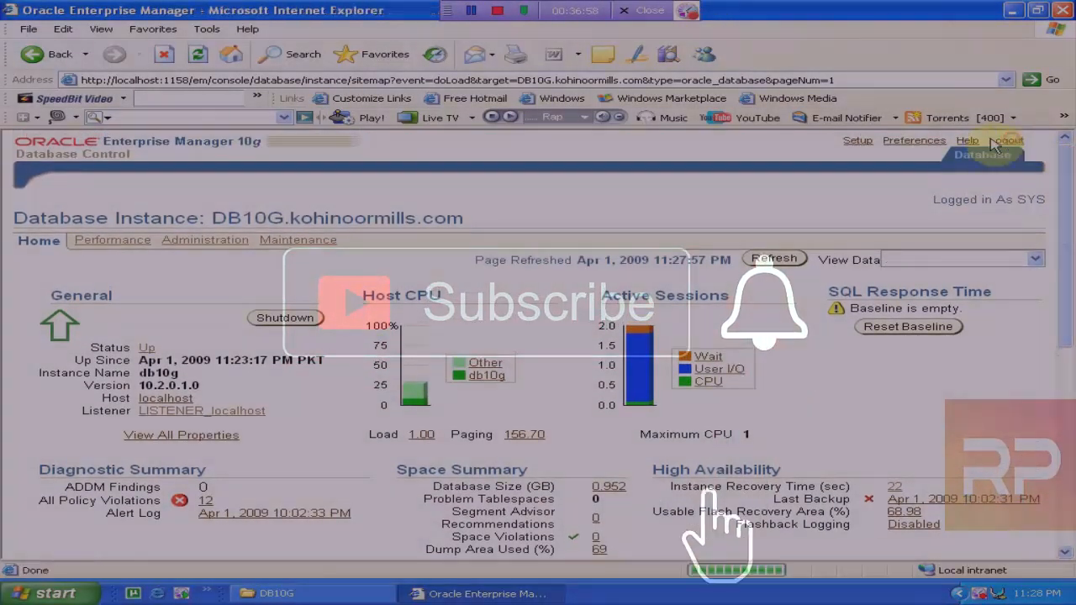